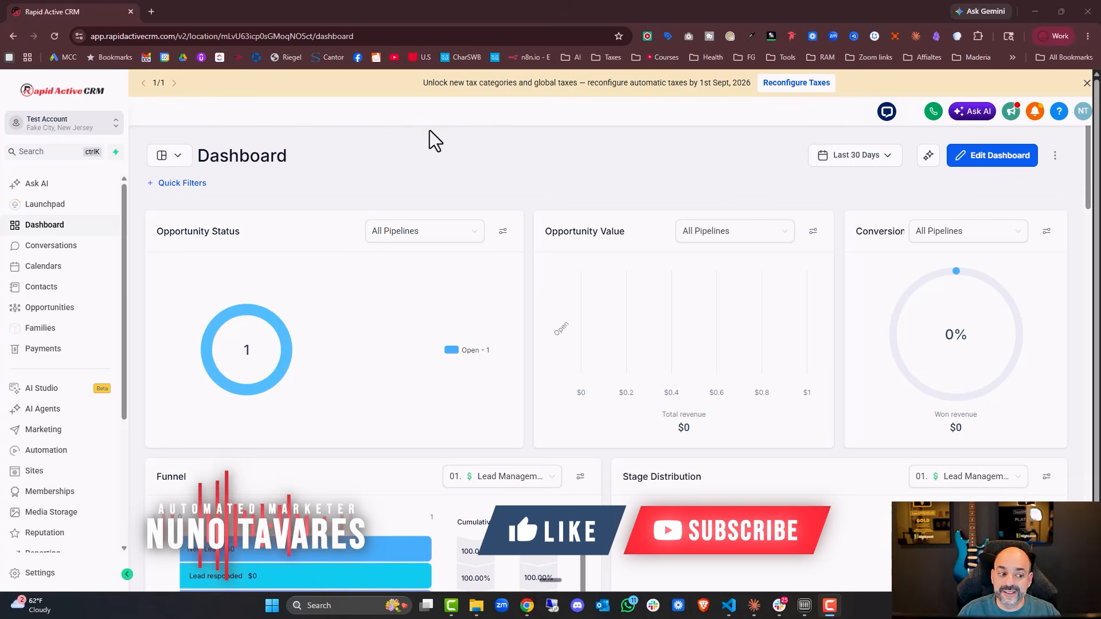
Open Ask AI and send the request for help creating a lead magnet to attract new customers to the coffee shop.
click(133, 201)
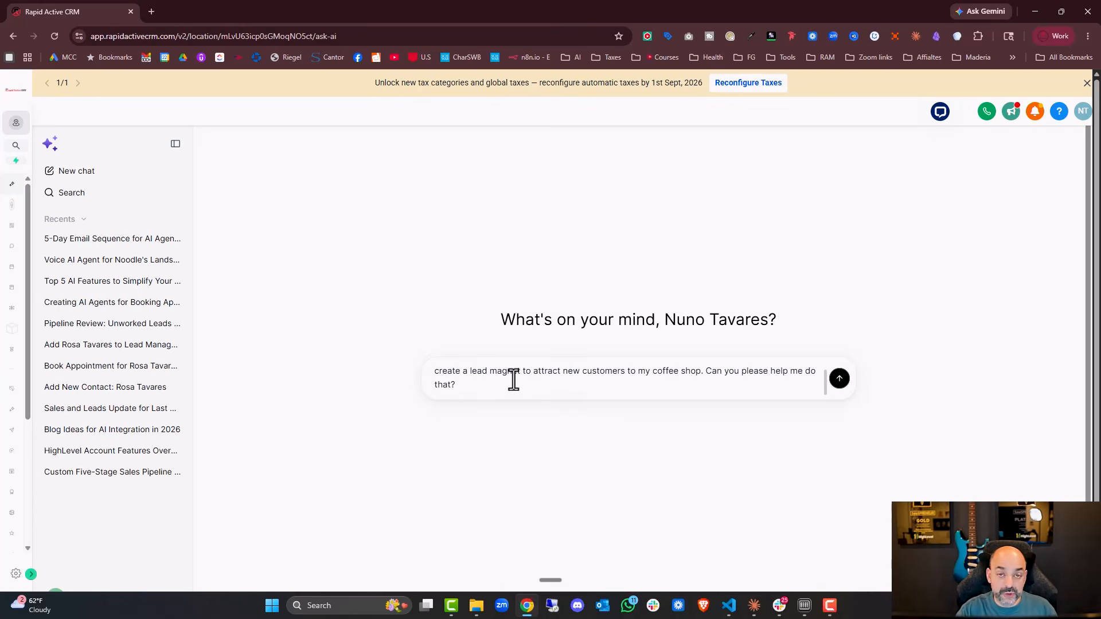
click(839, 380)
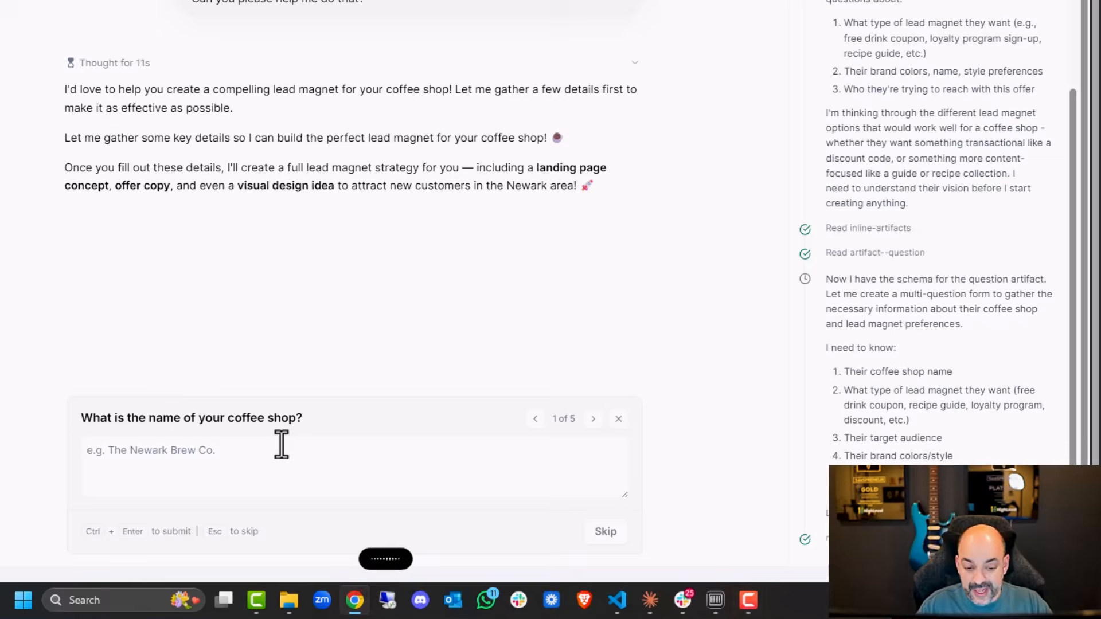
Answer the shop name as Newark Brew Crew and choose Loyalty Program Sign-Up as the lead magnet type.
text(Hey it's called the Newark Brew Crew)
click(593, 419)
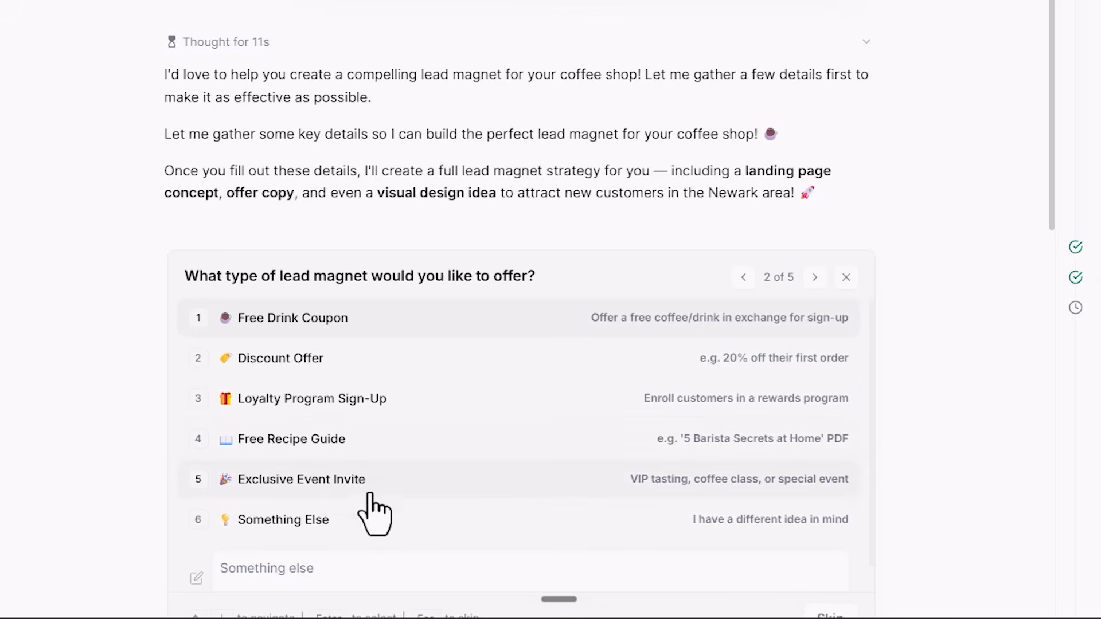
click(530, 408)
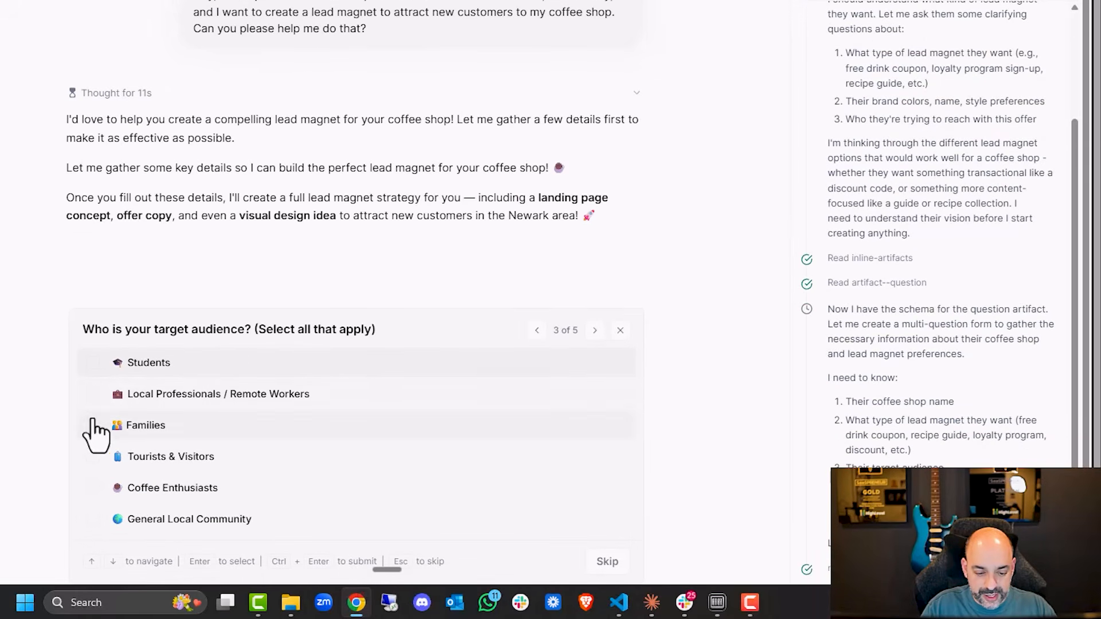
Select Students, Local Professionals / Remote Workers, Families and Coffee Enthusiasts as the target audience and continue.
click(95, 396)
click(94, 367)
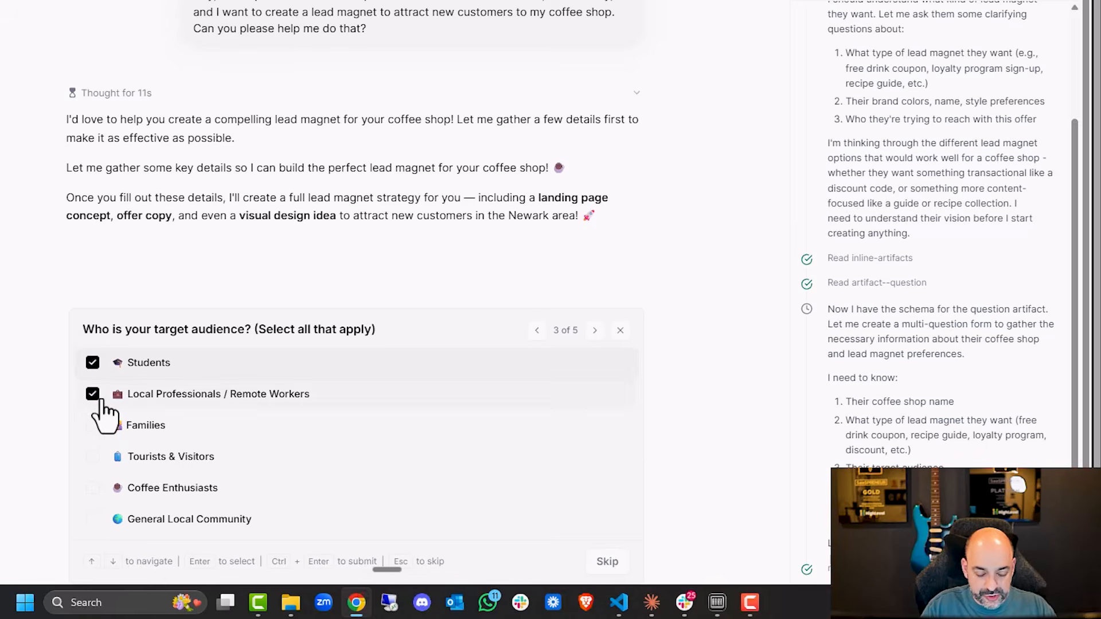
click(94, 425)
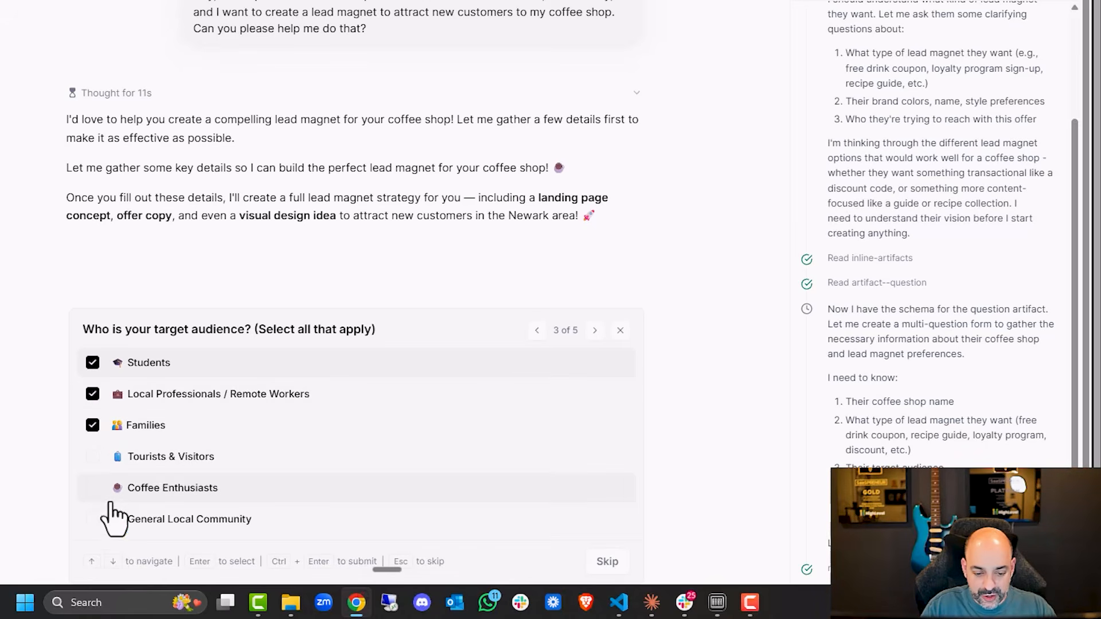
click(93, 488)
click(595, 331)
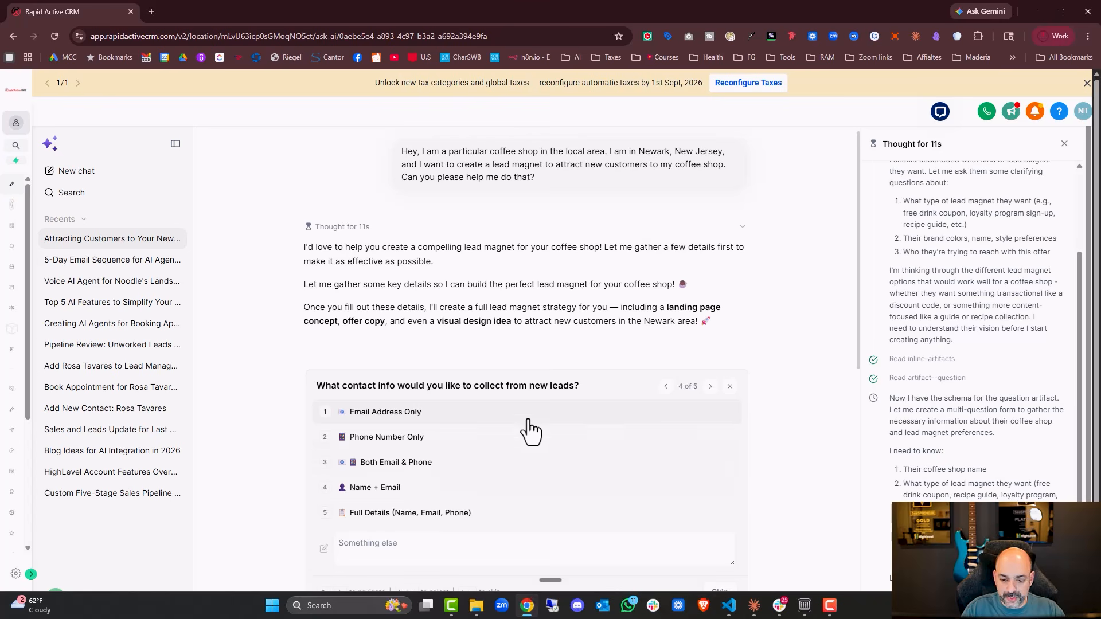
Choose Email Address Only as the contact info and Cozy & Rustic as the shop's style to submit the answers.
scroll(493, 424, down, 1)
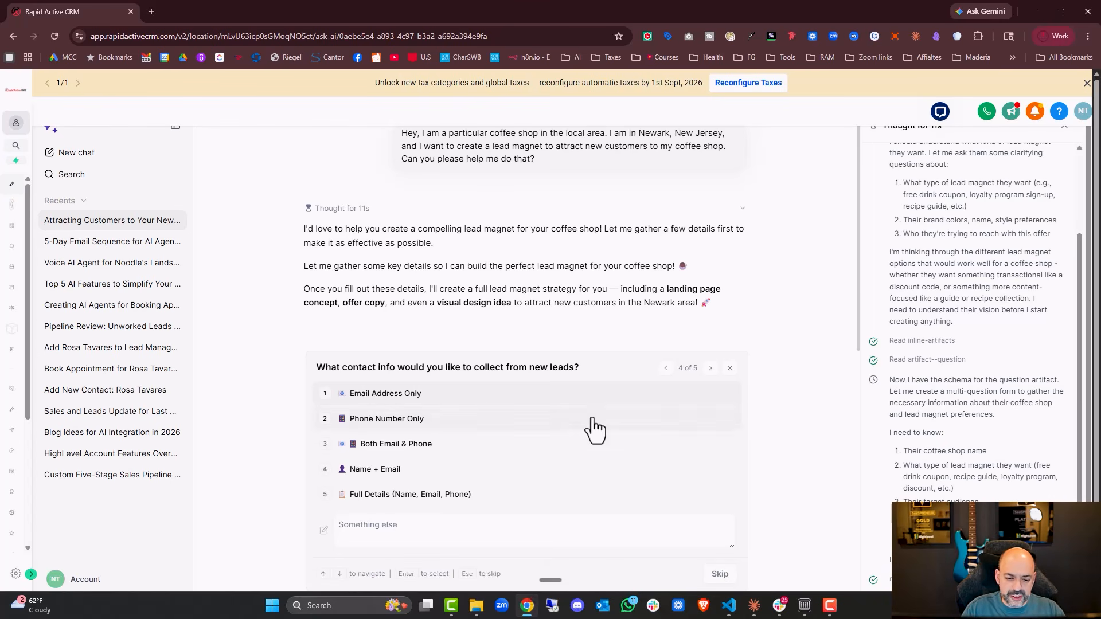
click(492, 403)
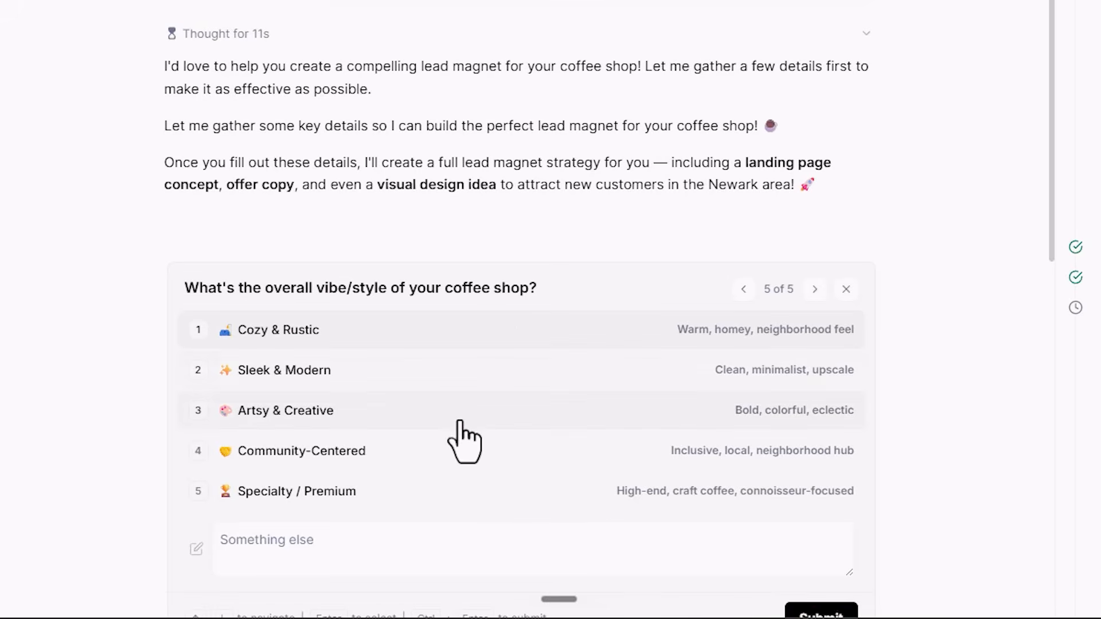
scroll(481, 341, down, 1)
click(247, 310)
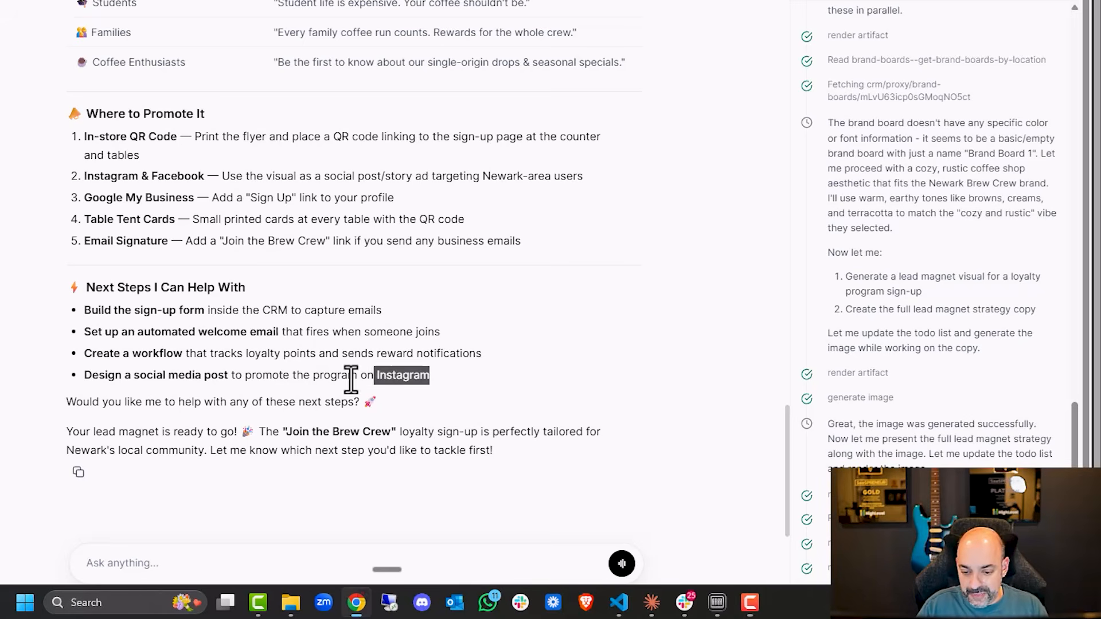
Copy the four next-step items into the chat box, asking the assistant to do all four.
drag(430, 375, 79, 306)
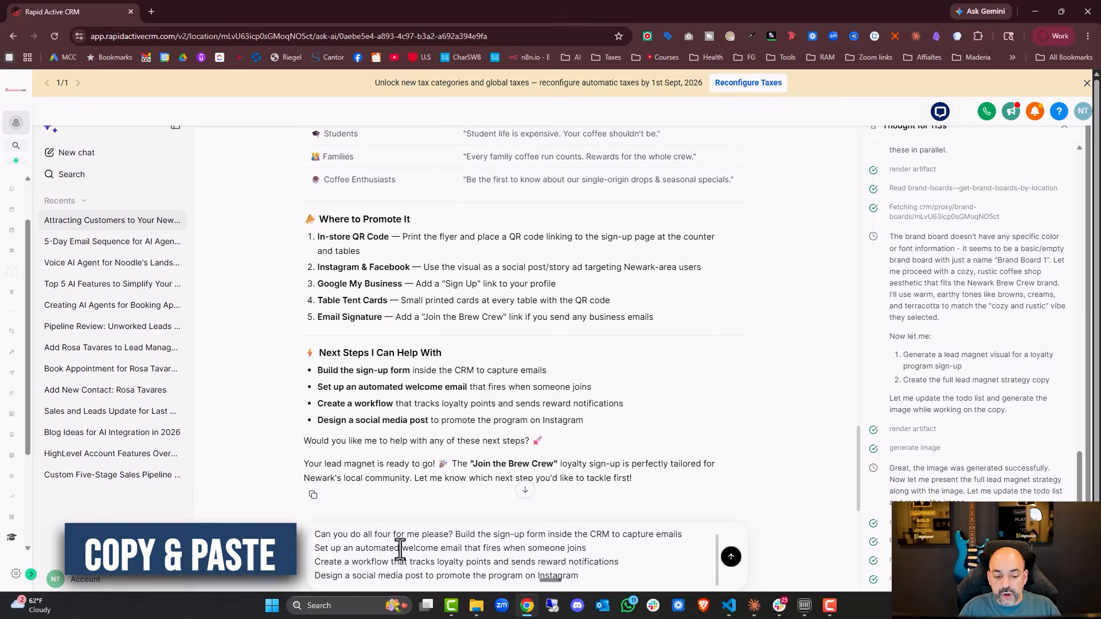
scroll(470, 513, up, 5)
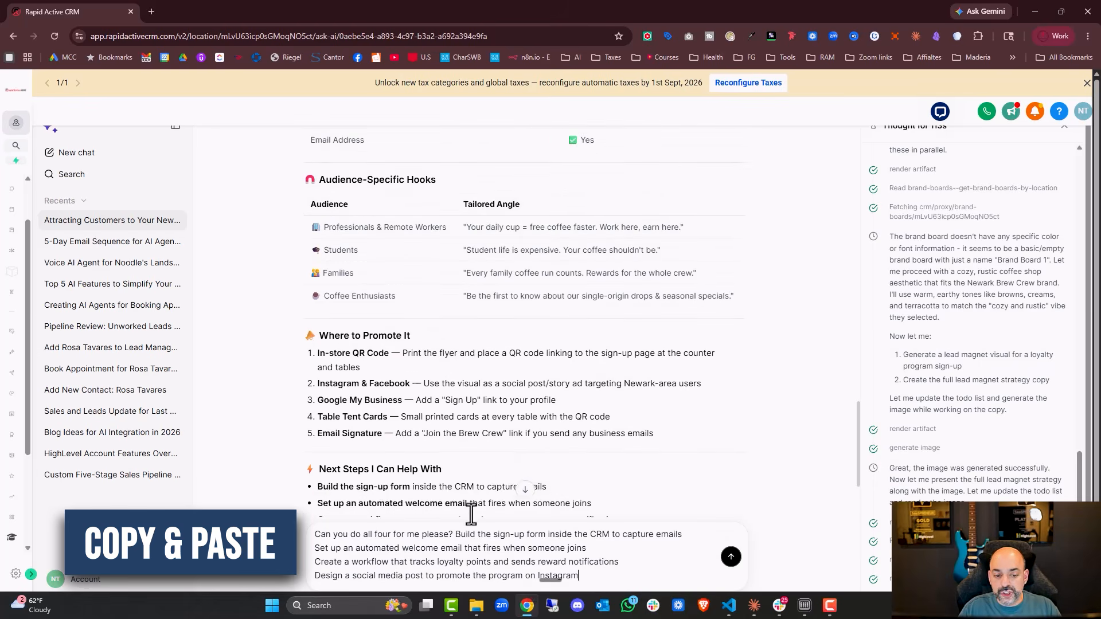
Select and copy the Full Lead Magnet Strategy and landing page copy text from the response.
scroll(565, 452, up, 10)
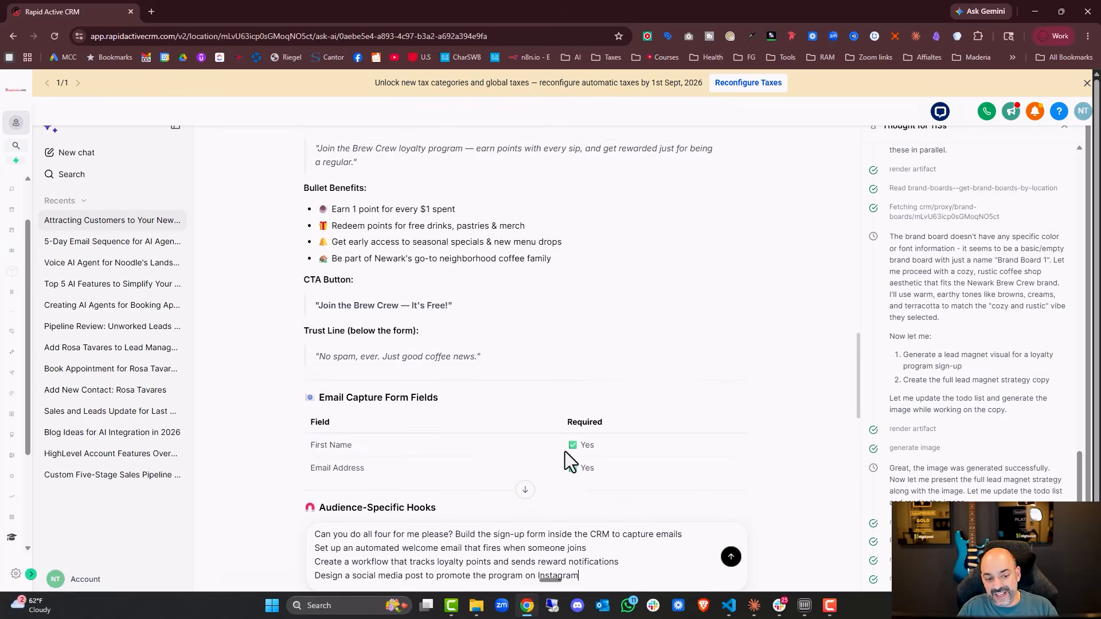
scroll(323, 246, up, 1)
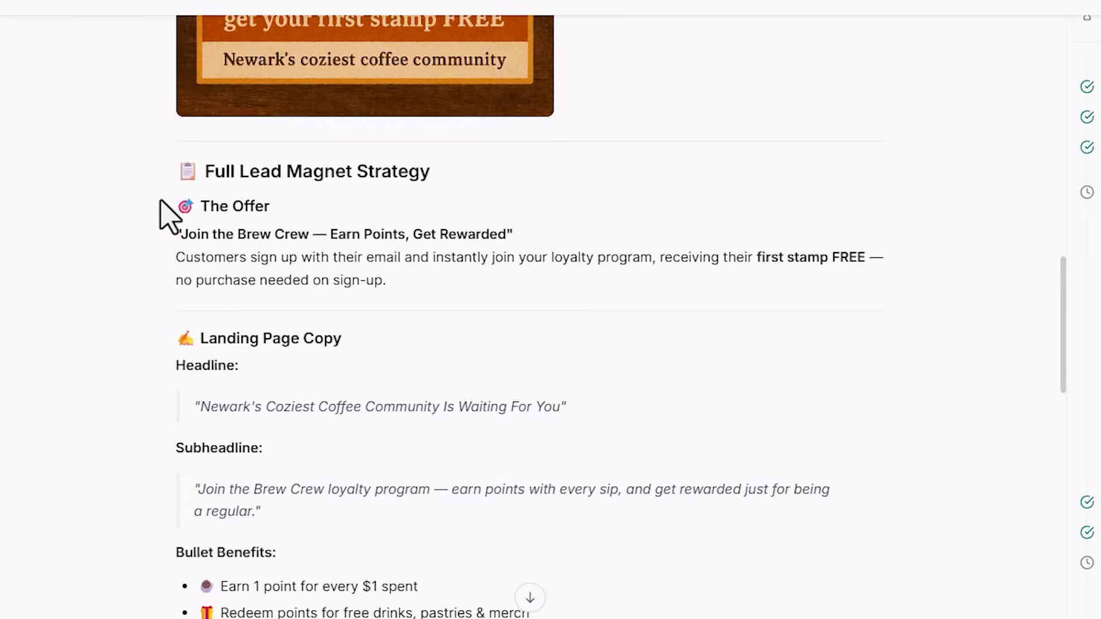
drag(299, 229, 358, 436)
scroll(470, 415, down, 2)
scroll(477, 454, down, 5)
drag(442, 477, 491, 374)
Send the message asking the assistant to complete all four next steps.
scroll(490, 377, down, 8)
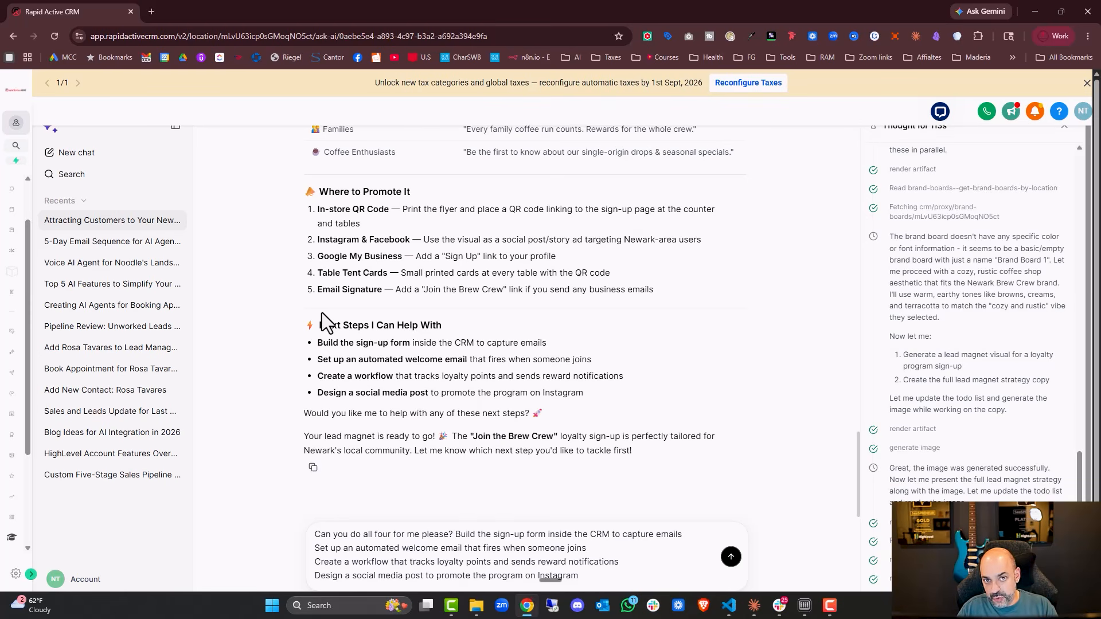
scroll(610, 557, down, 1)
click(731, 548)
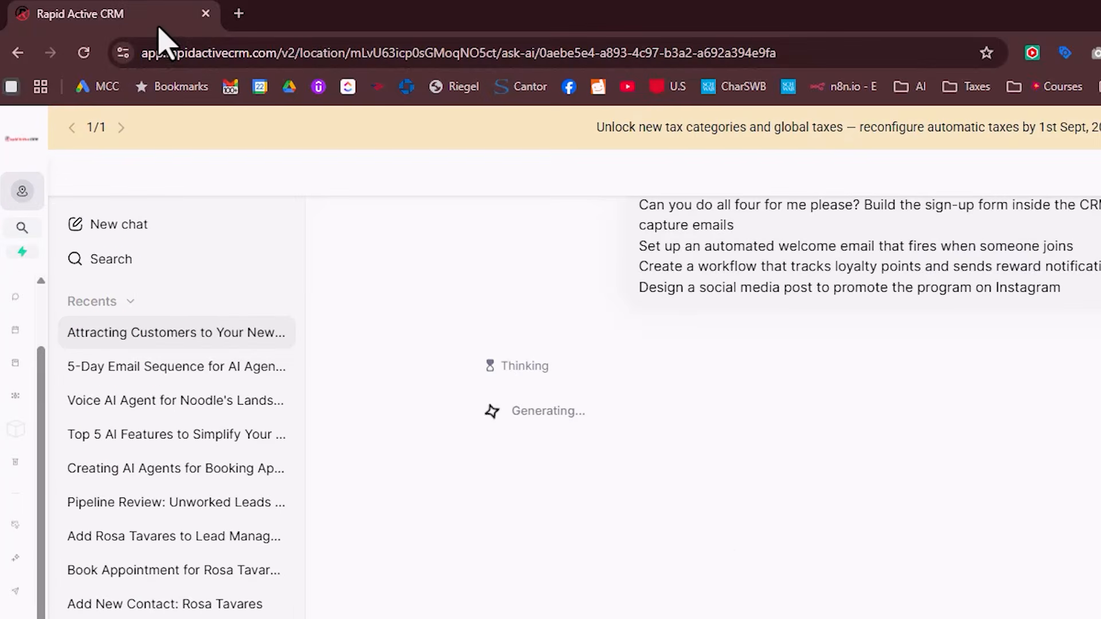
Duplicate the current browser tab.
right_click(153, 19)
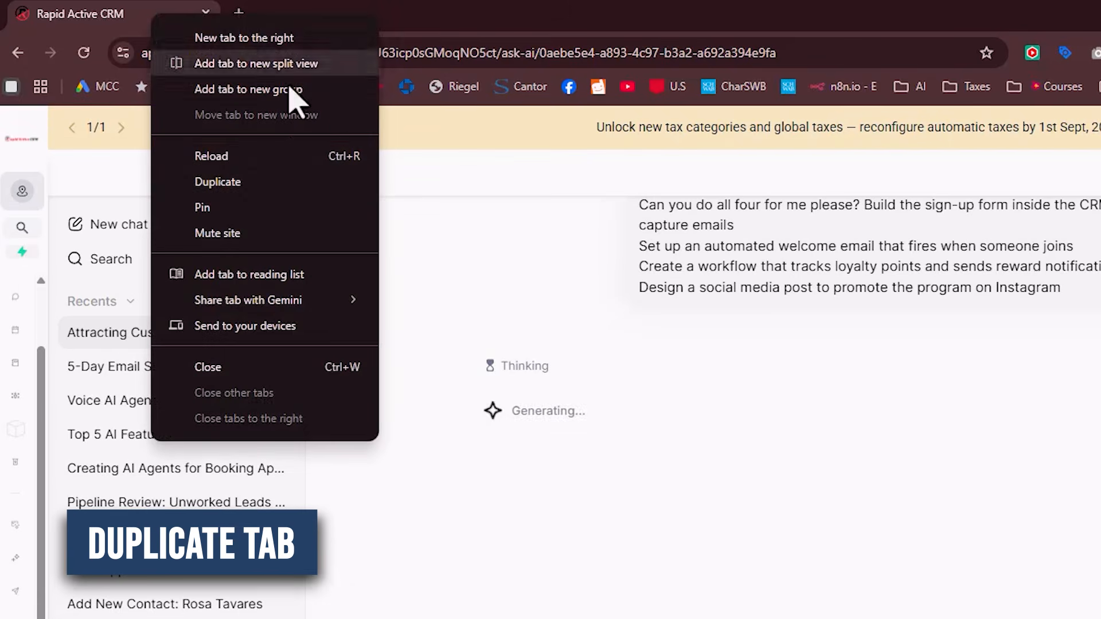
click(282, 178)
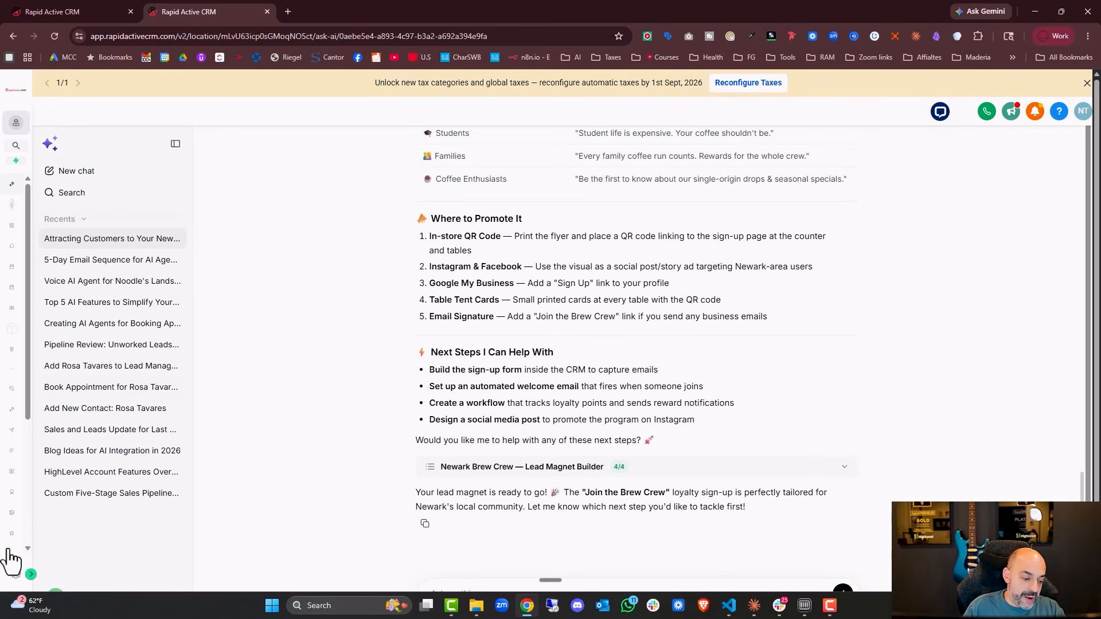
Expand the main navigation and open the Sites AI builder.
click(31, 574)
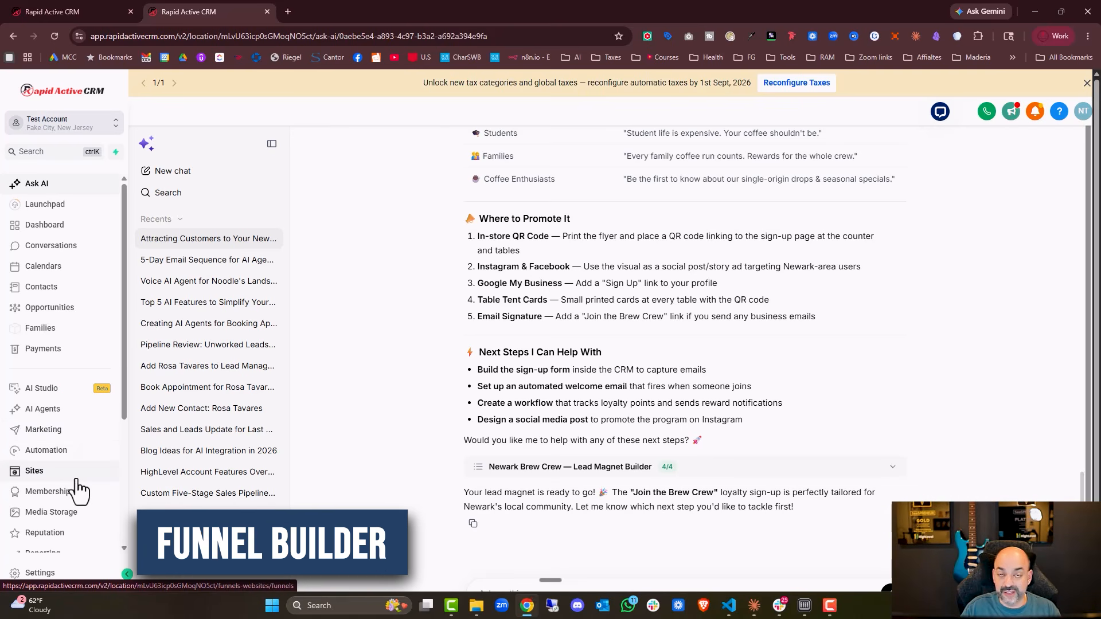
click(79, 391)
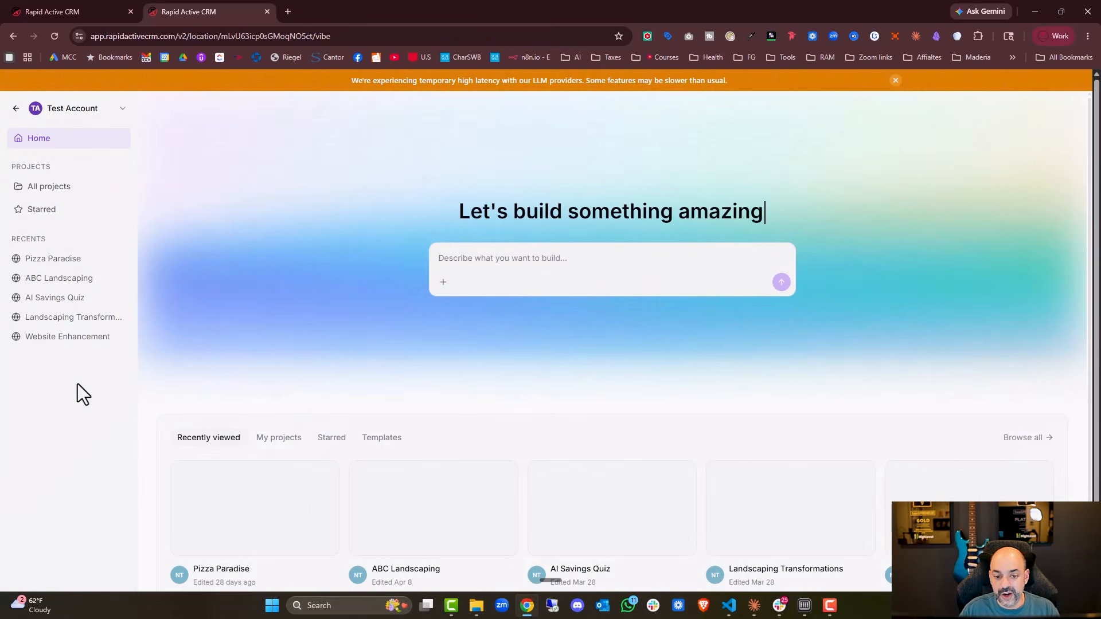
Paste the lead magnet brief into the builder prompt, submit it, and switch back to the Ask AI tab.
click(558, 257)
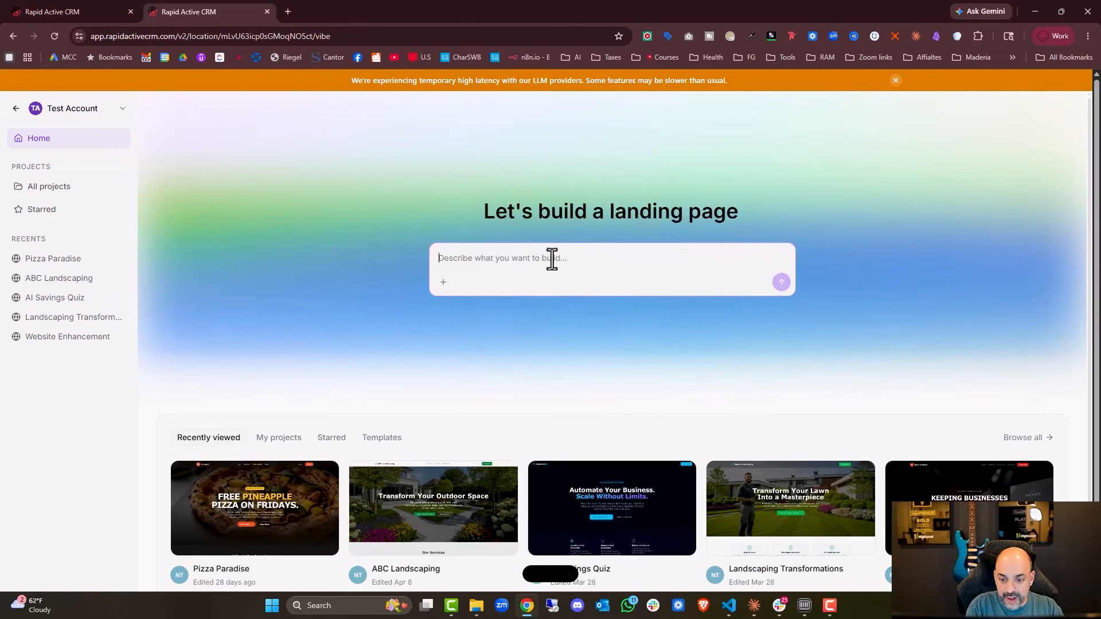
text(Hey, can you help me build a lead magnet for this company? Here is my general idea: I want a futuristic yet cozy and rustic look. My colors are brown and I don't have a logo yet so I need a little help creating a logo for this business)
key(ctrl+v)
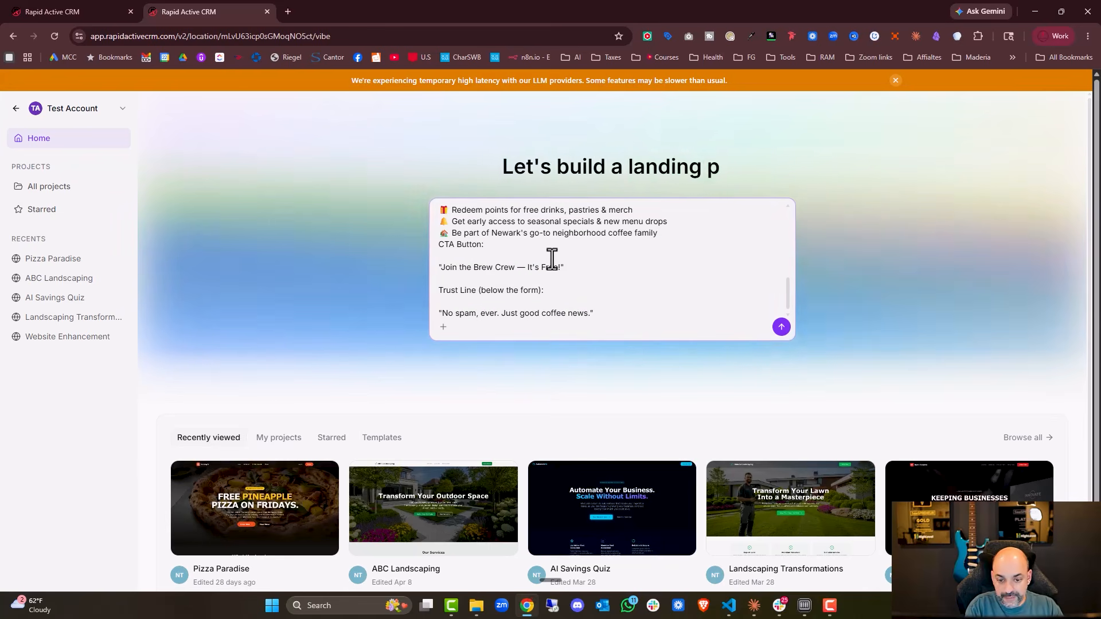
key(Return)
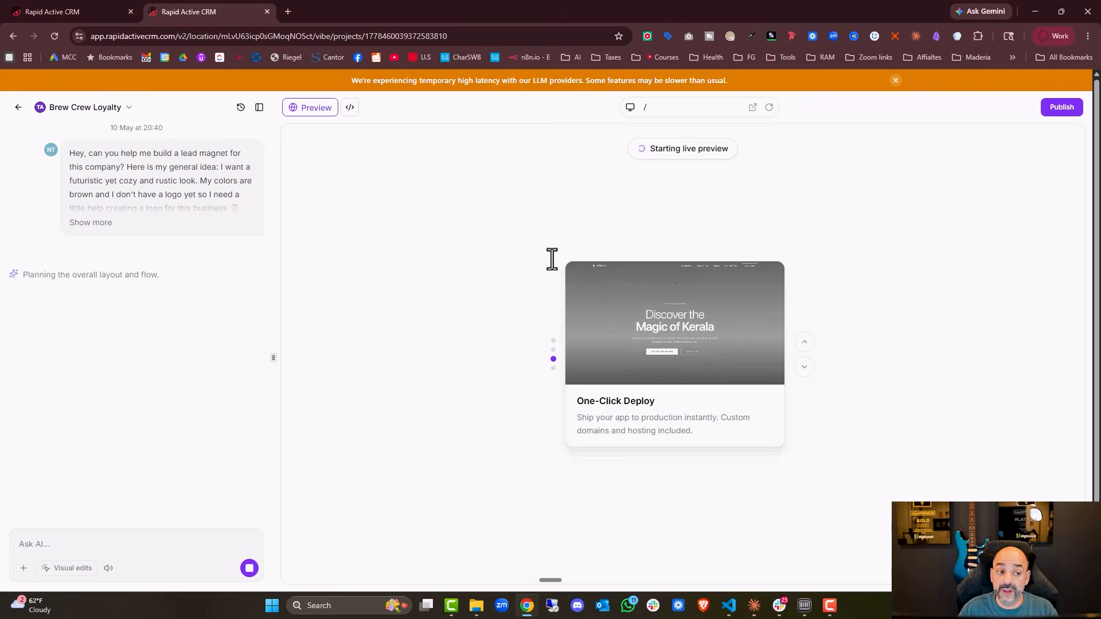
click(75, 15)
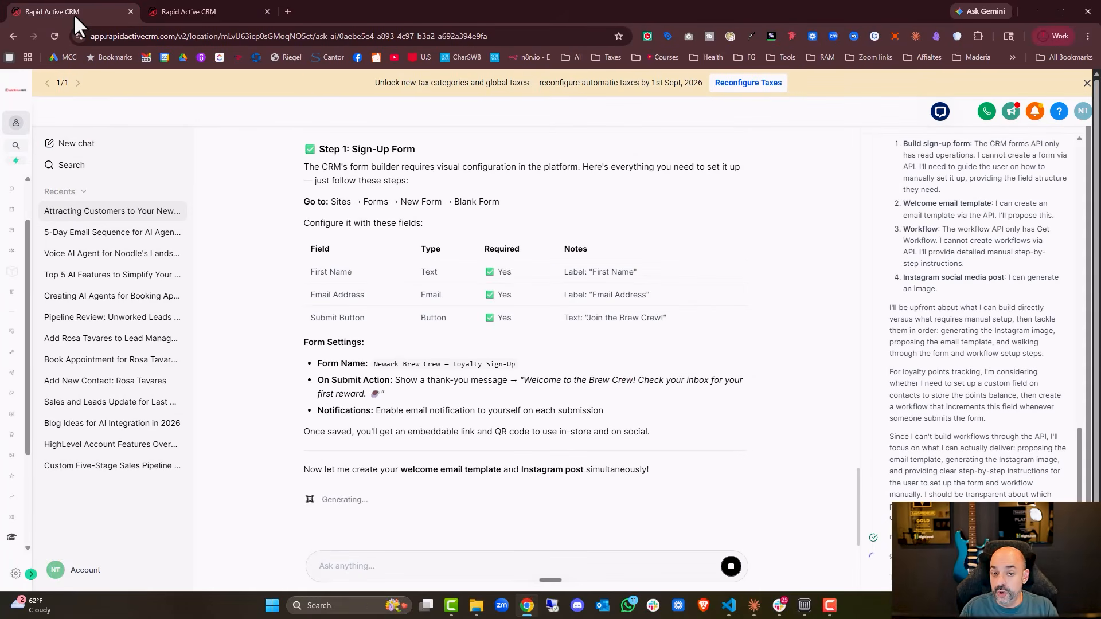
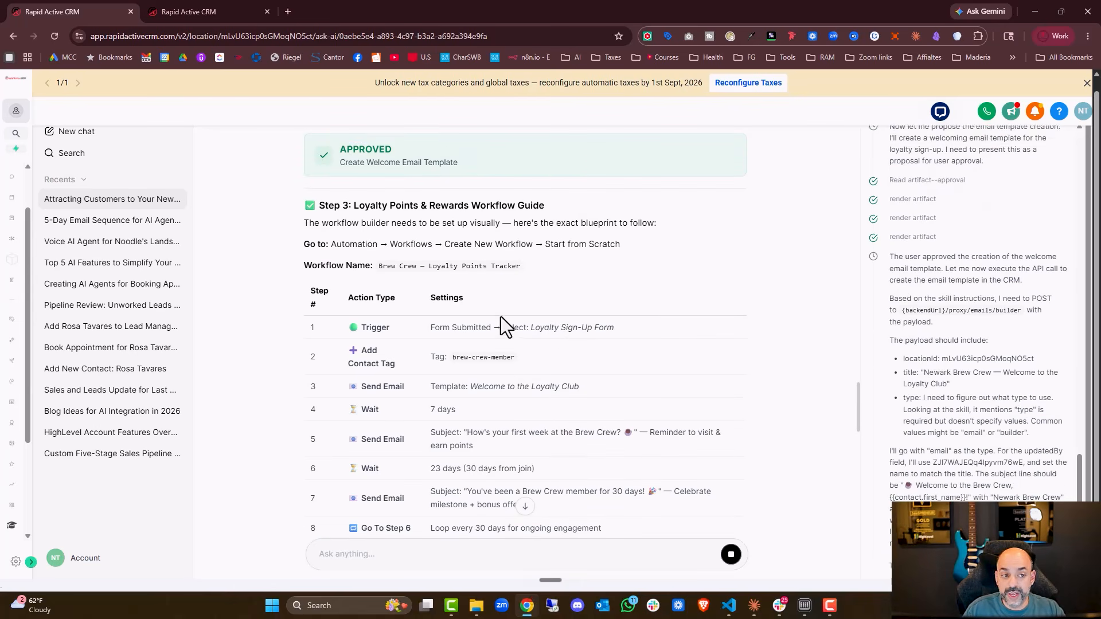
Duplicate the Ask AI tab once more and open the forms Builder under Sites in the new tab.
right_click(70, 9)
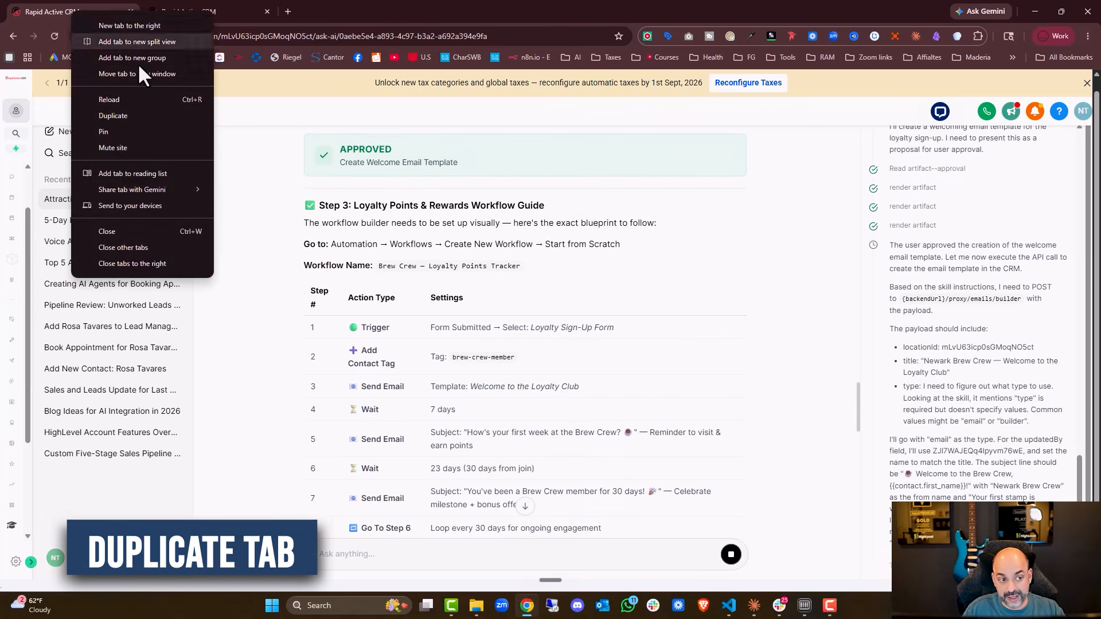
click(150, 110)
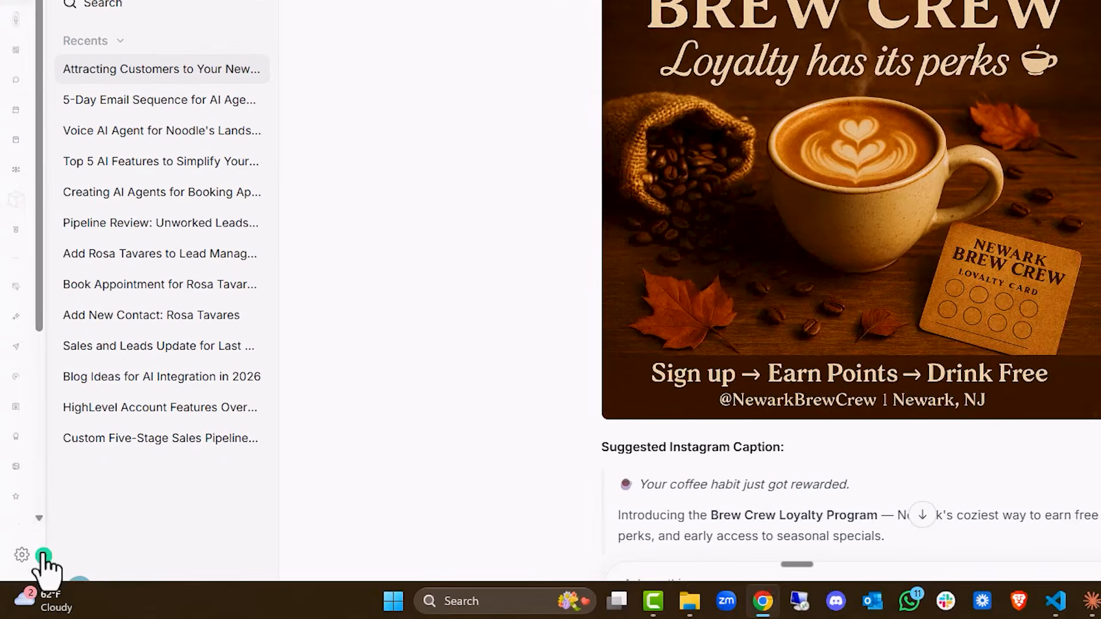
mouse_move(26, 571)
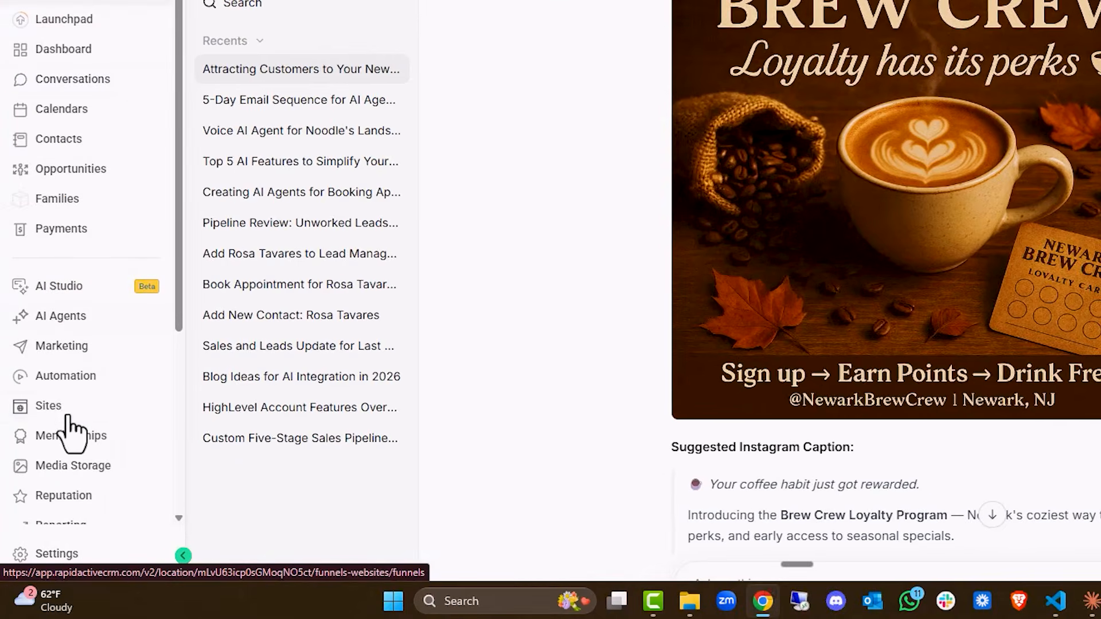
click(67, 410)
mouse_move(680, 89)
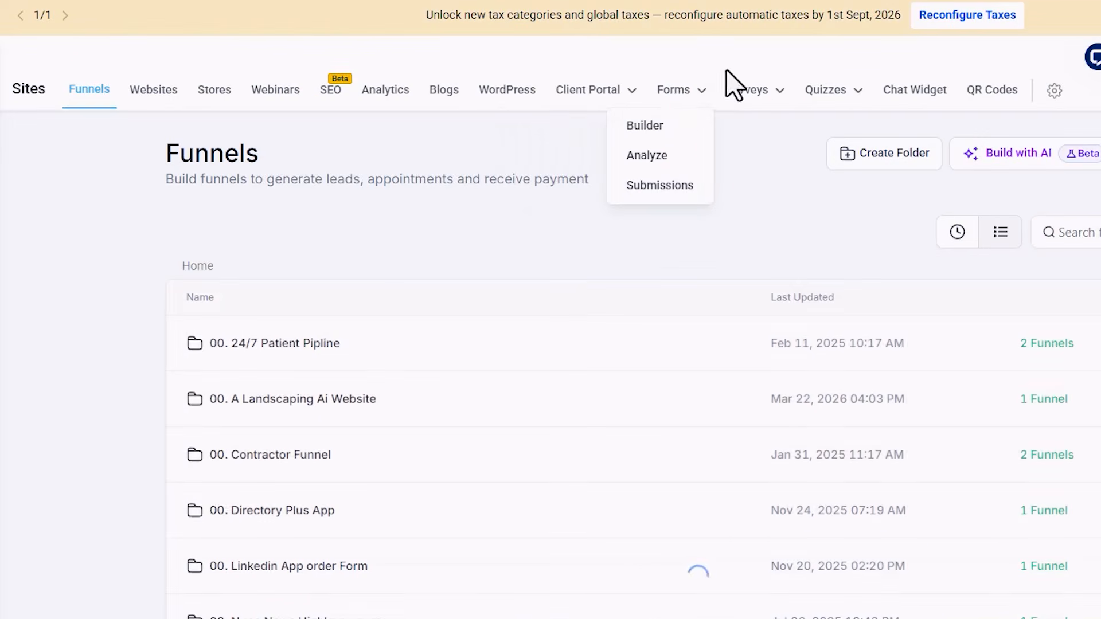
click(671, 124)
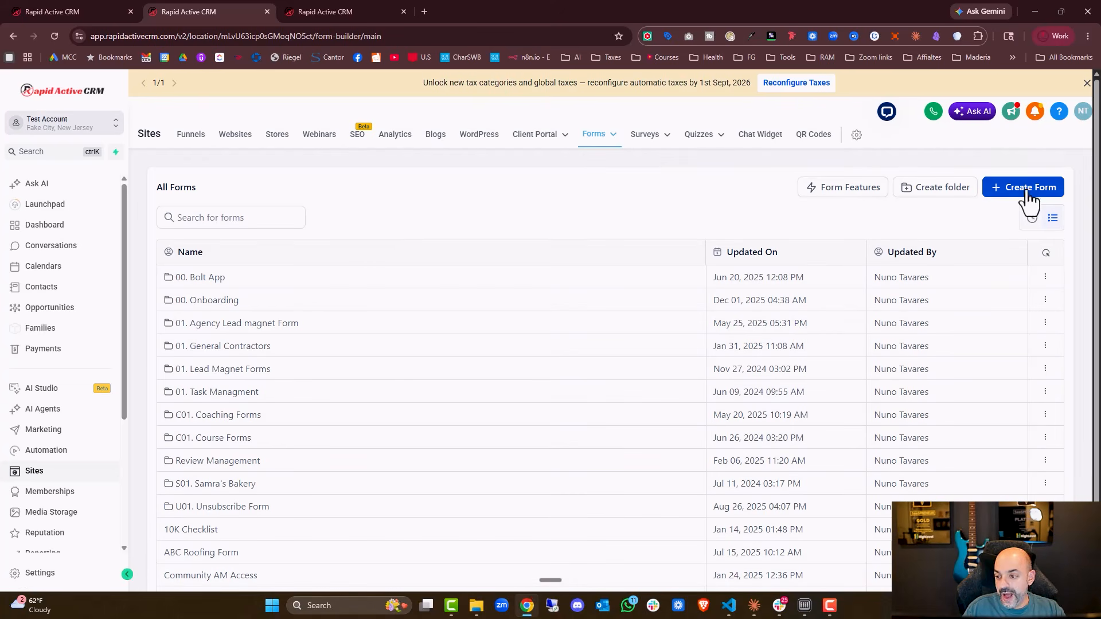
Create a form folder named 00. Coffee Form.
click(916, 195)
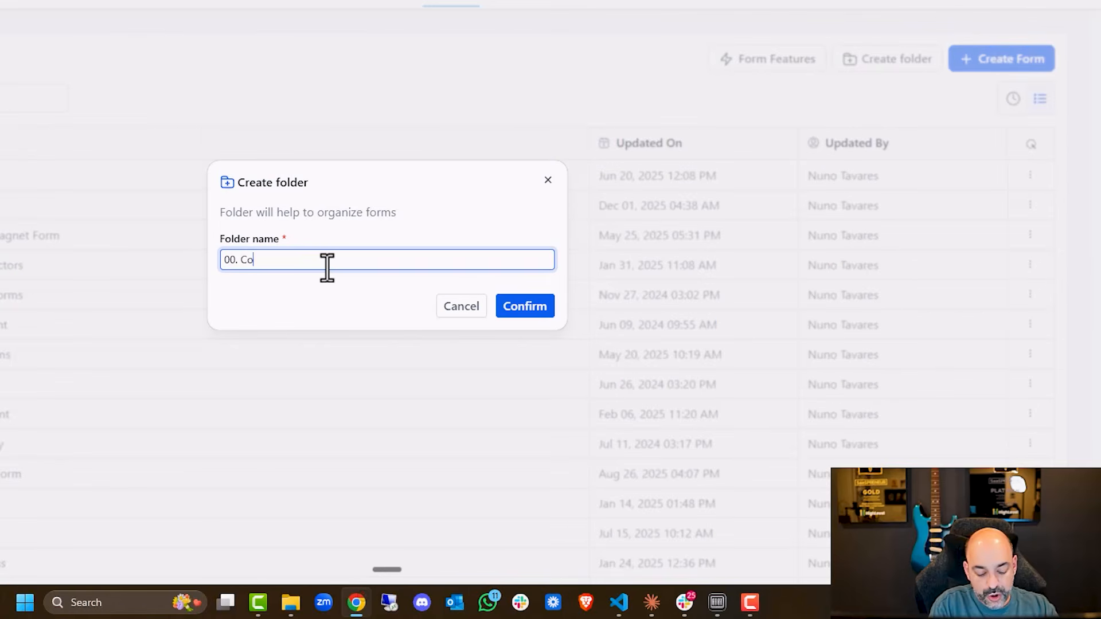
text(00. Coffee Form)
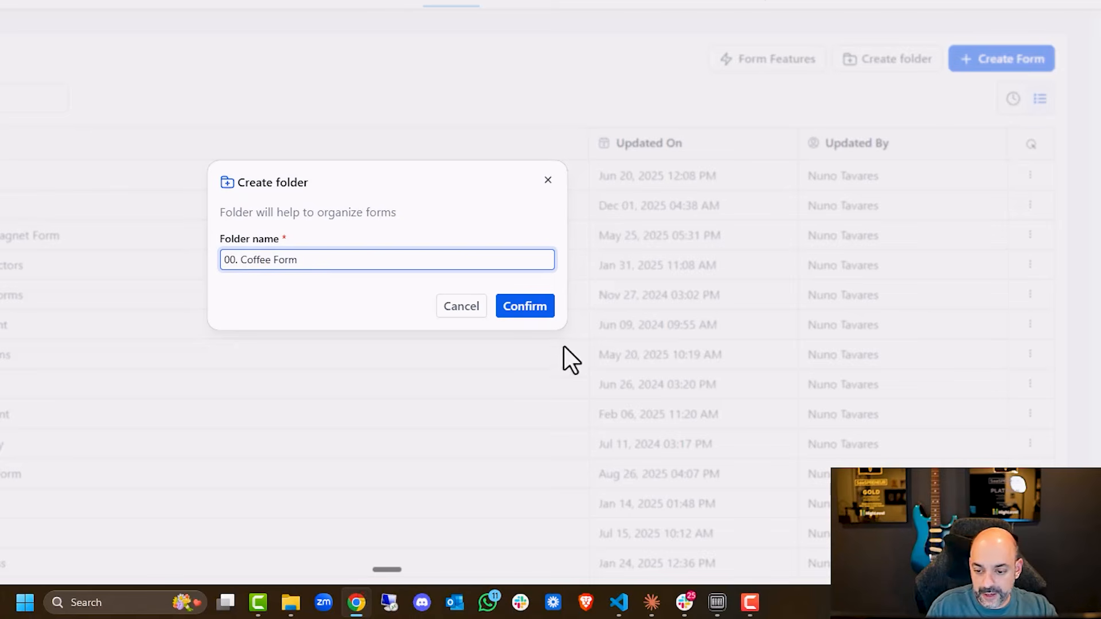
click(541, 315)
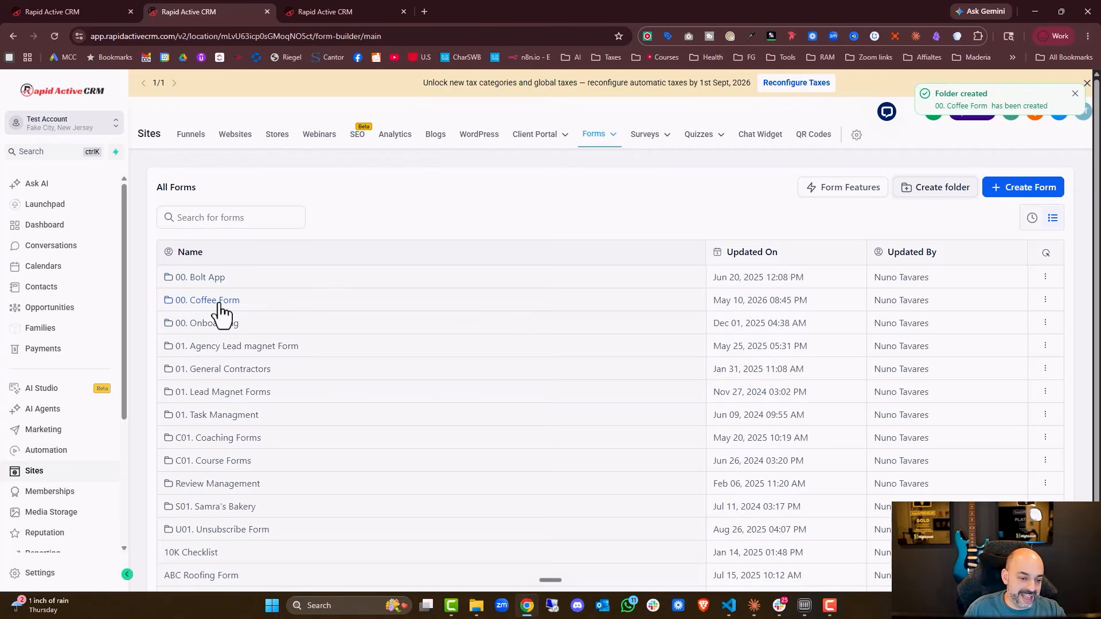
Add a new form inside the 00. Coffee Form folder and rename it Coffee Form.
click(197, 307)
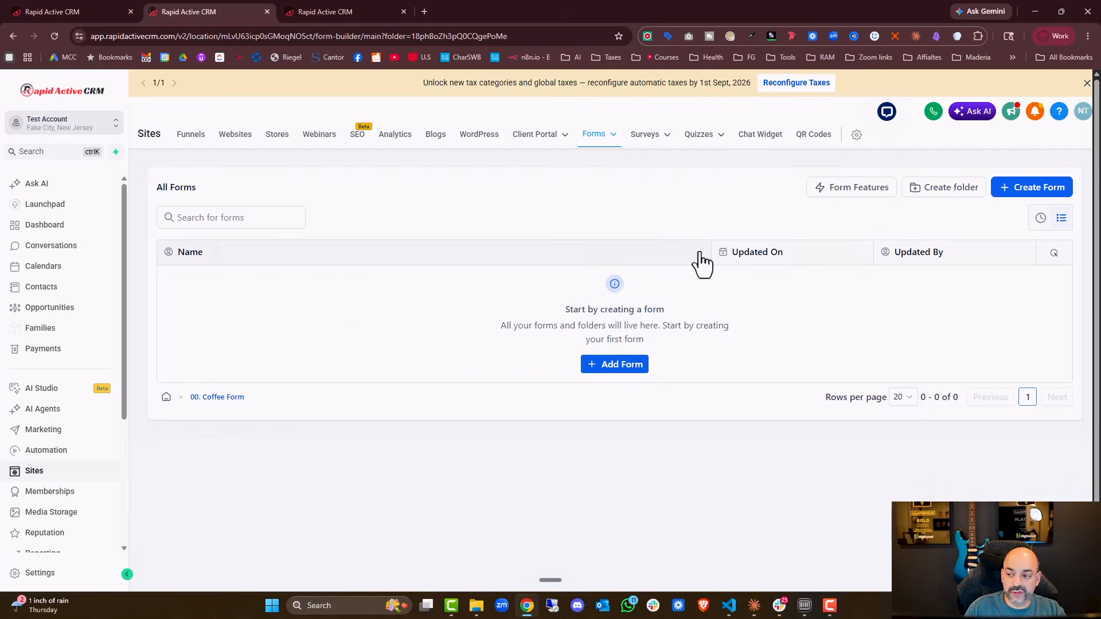
click(628, 376)
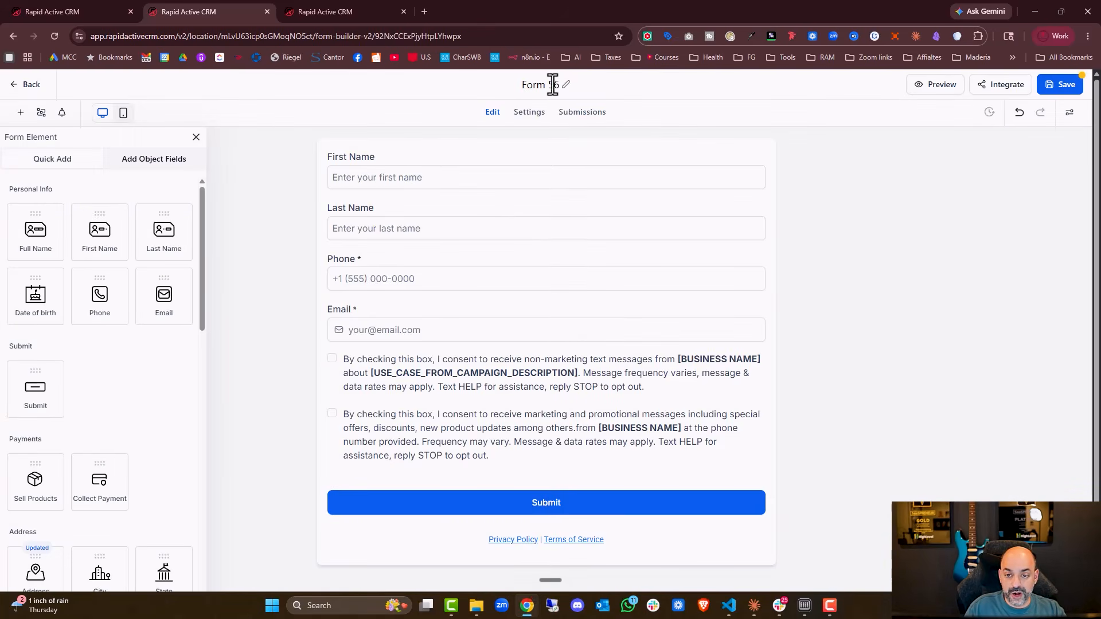
drag(563, 85, 530, 86)
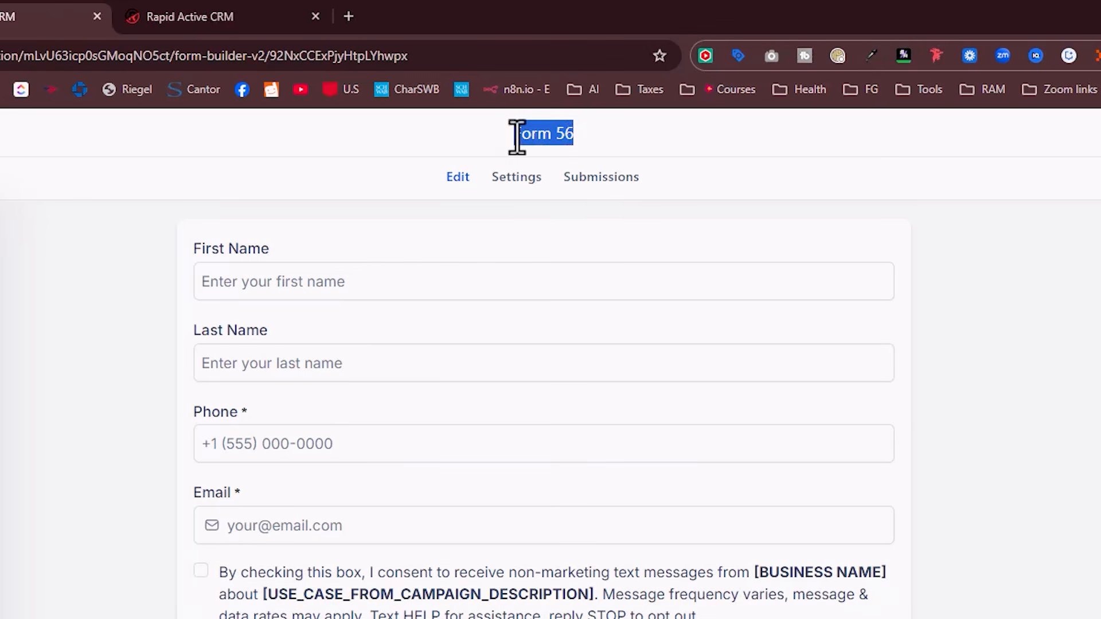
text(Coffee)
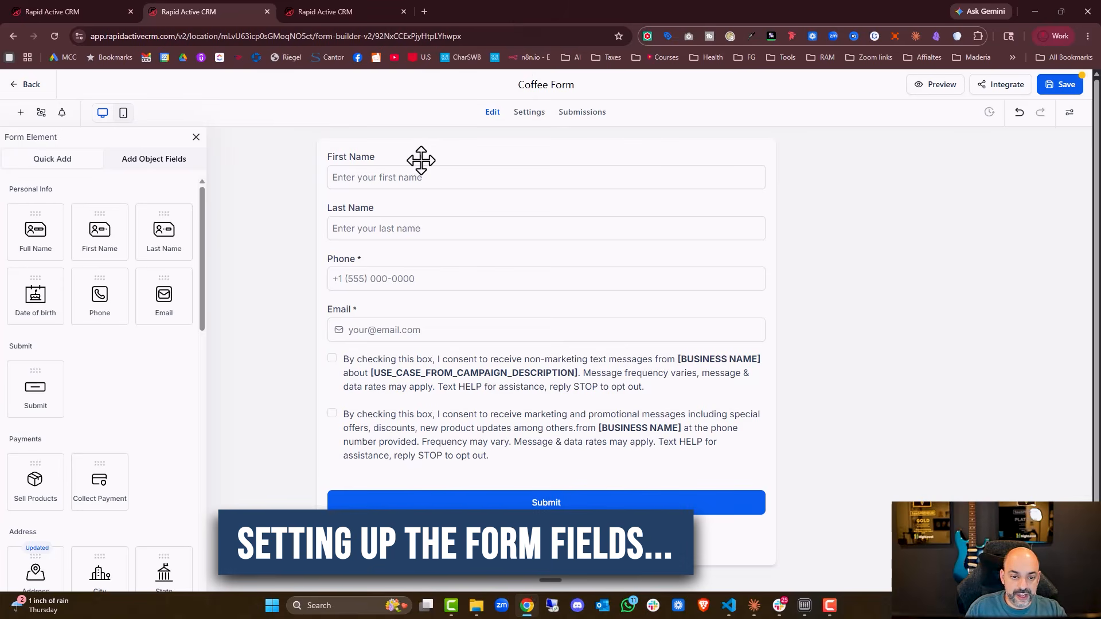
Mark the First Name and Last Name fields as required.
click(342, 255)
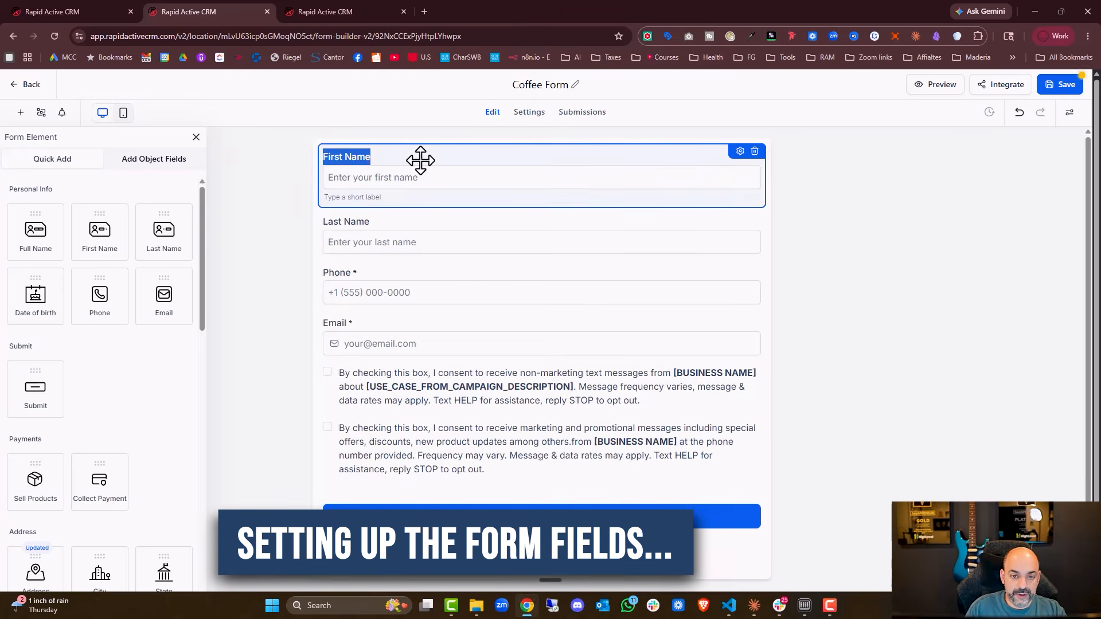
click(688, 163)
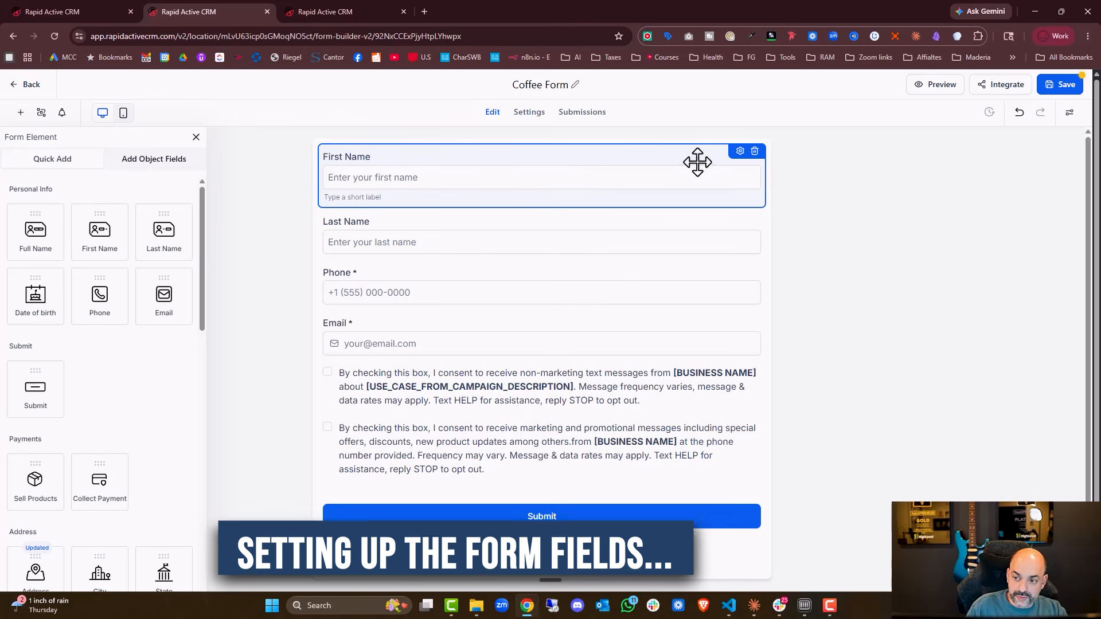
click(739, 151)
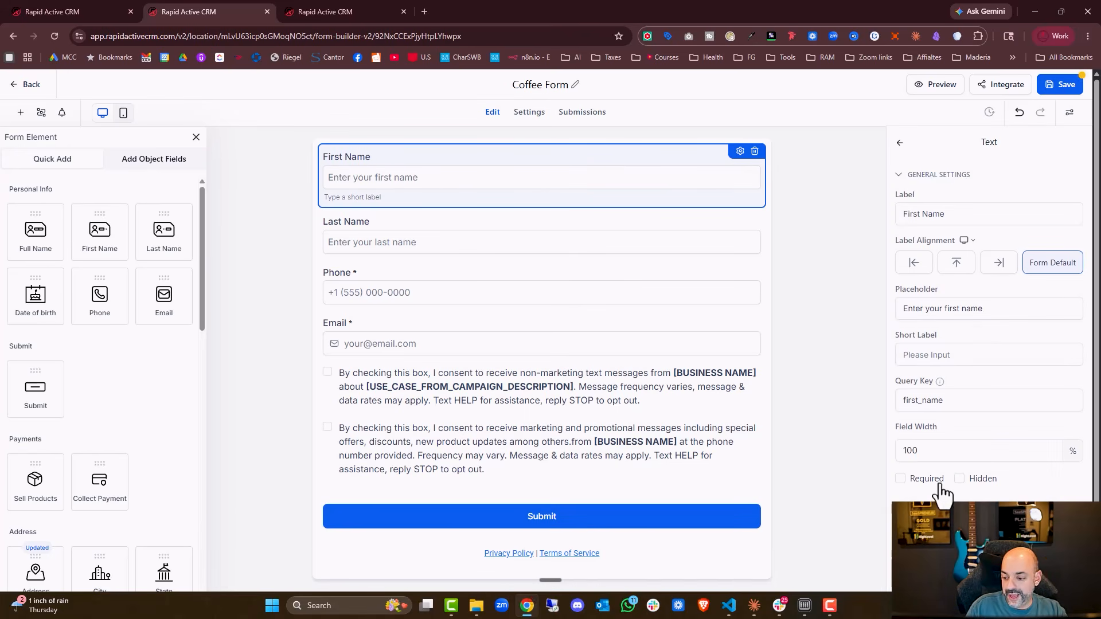
click(577, 224)
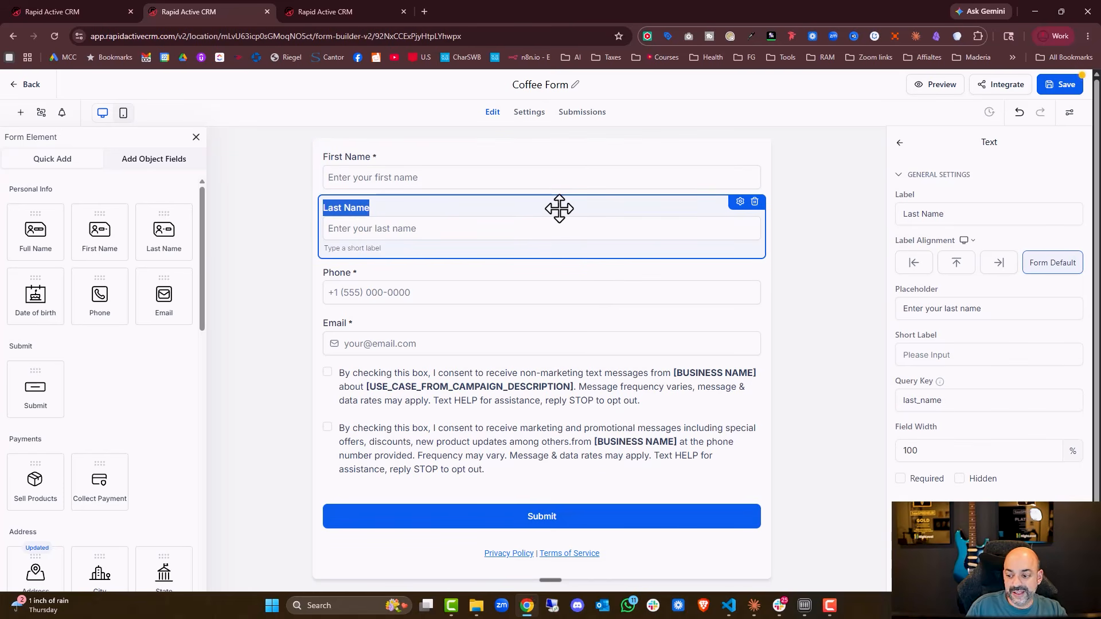
Remove the Phone field and both consent checkbox blocks from the form.
click(533, 288)
click(755, 256)
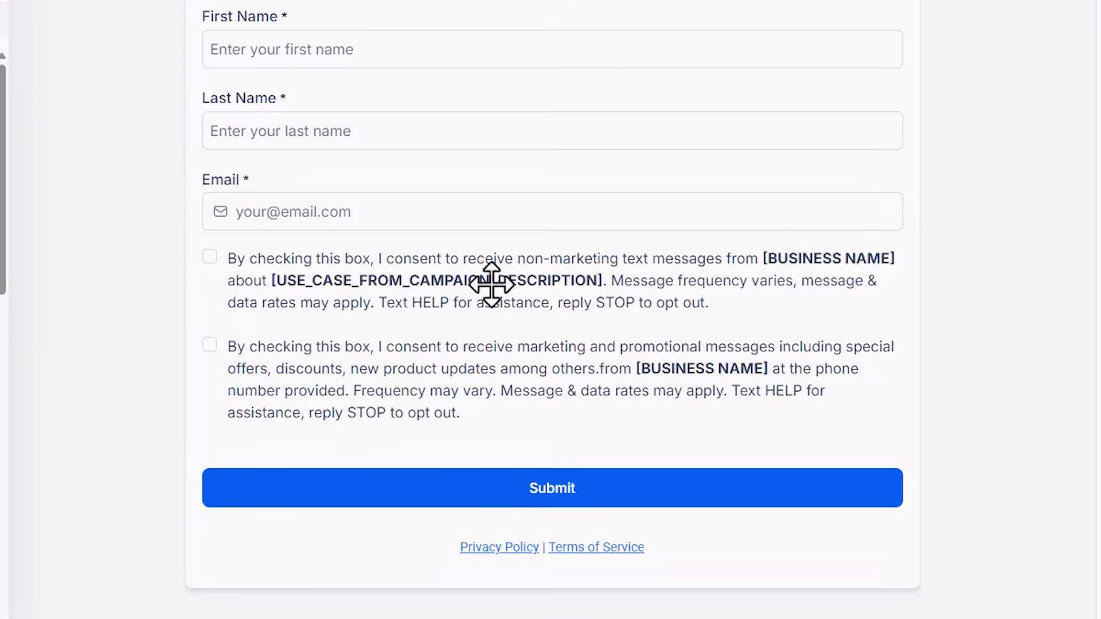
click(491, 277)
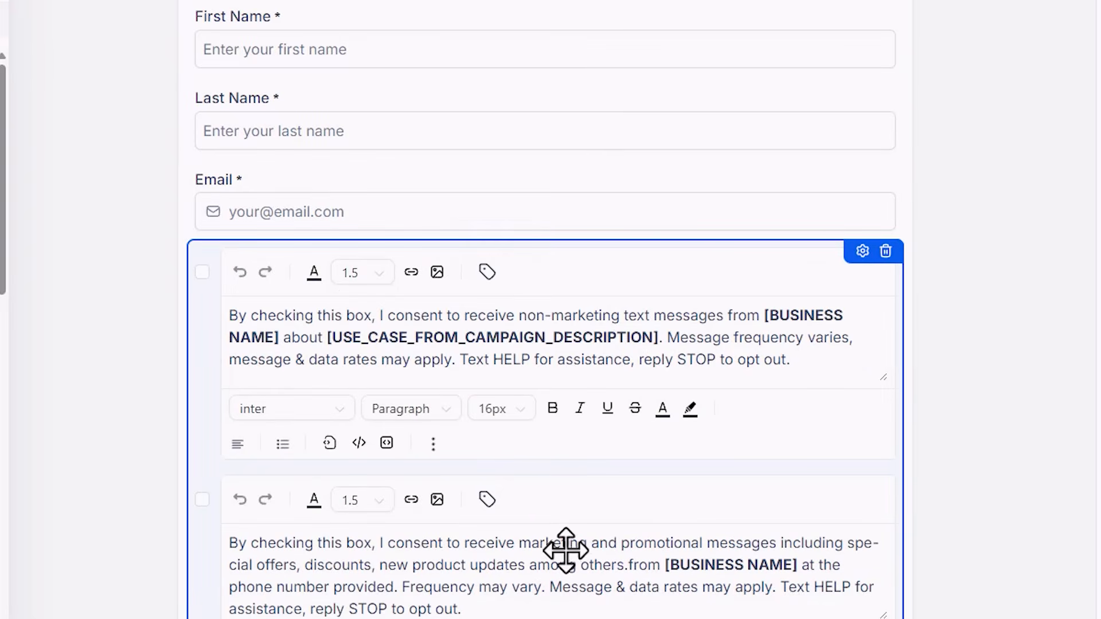
click(885, 251)
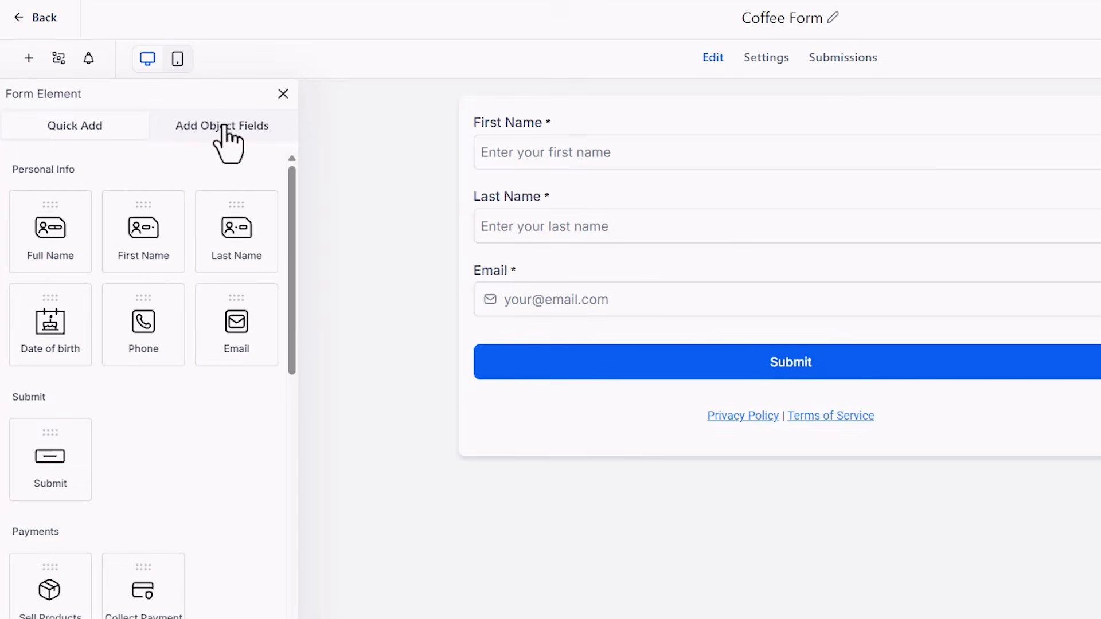
Create a Radio Select custom field named 'Favorite coffee type?' in the Additional Info group.
click(226, 135)
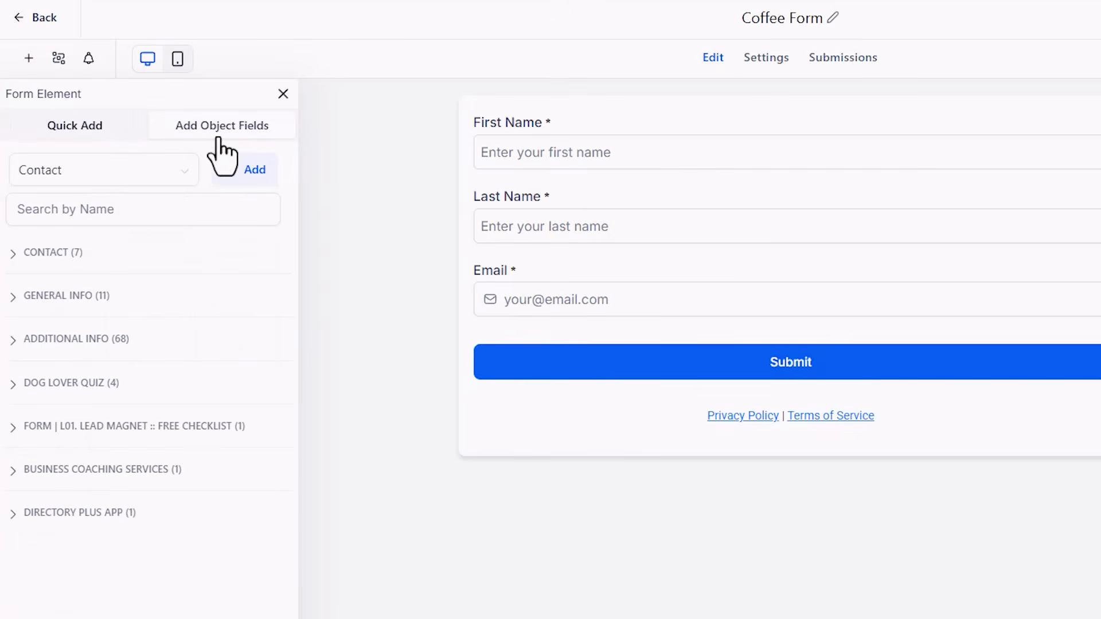
click(244, 177)
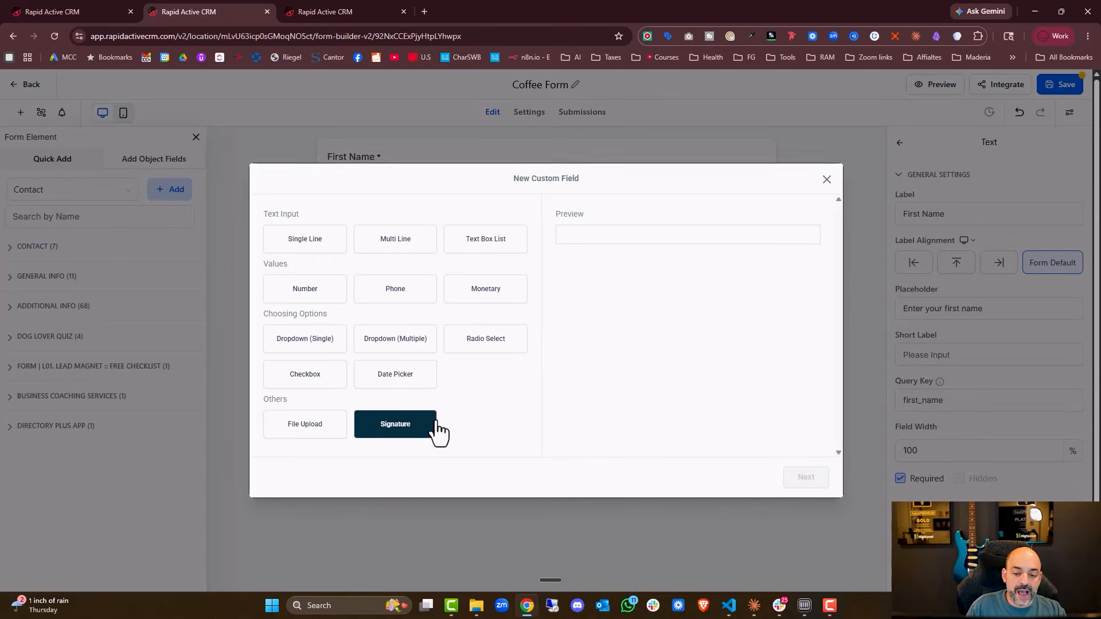
click(483, 350)
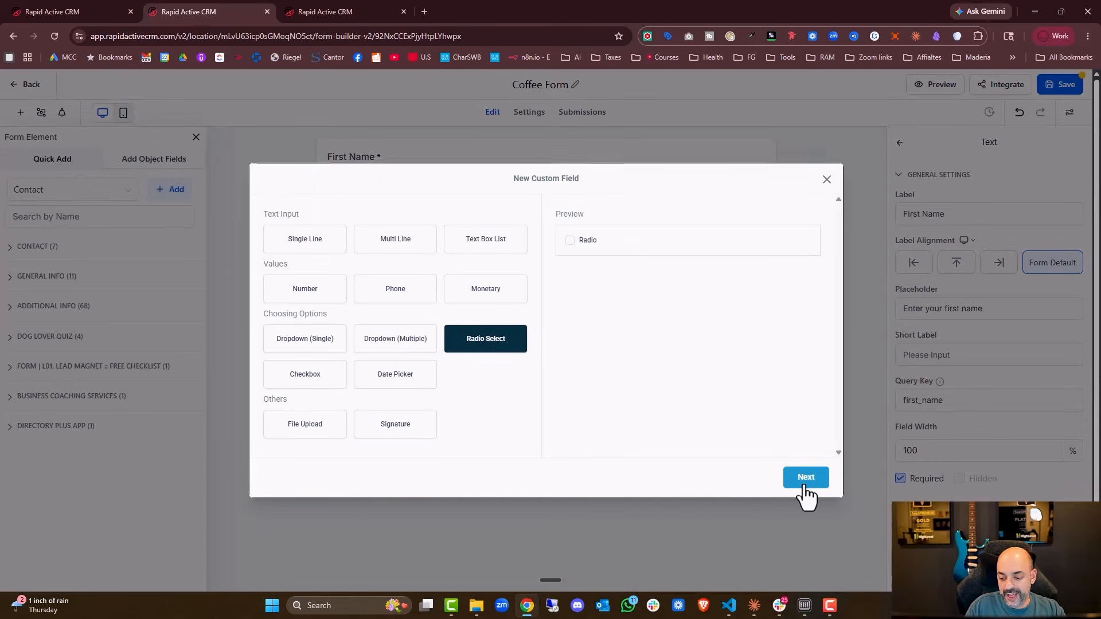
click(804, 477)
click(395, 275)
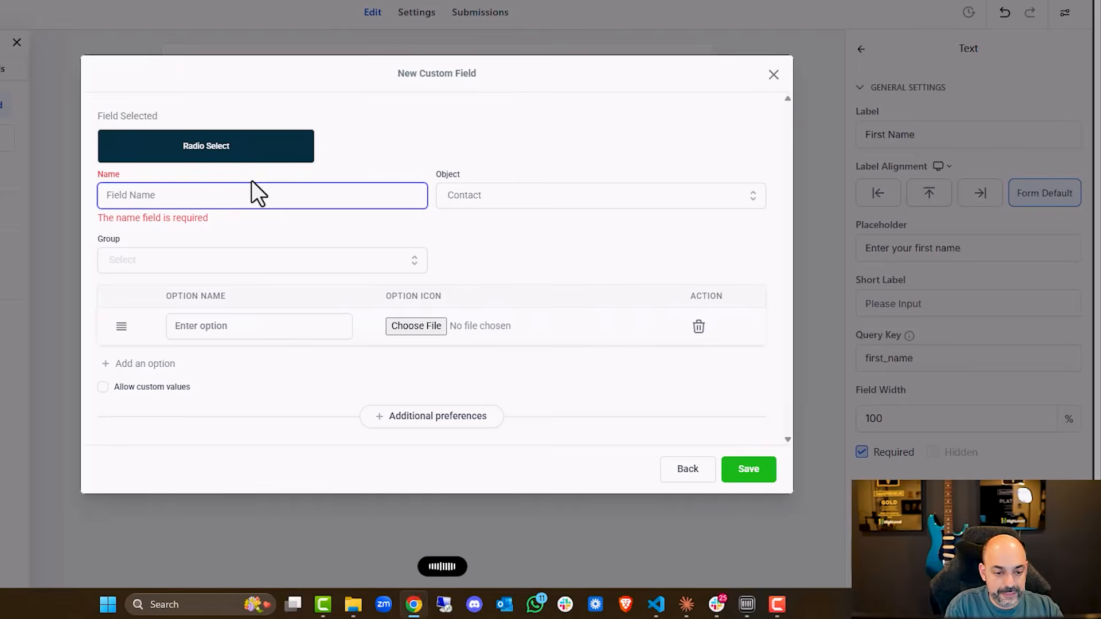
text(Favorite coffee type?)
click(304, 262)
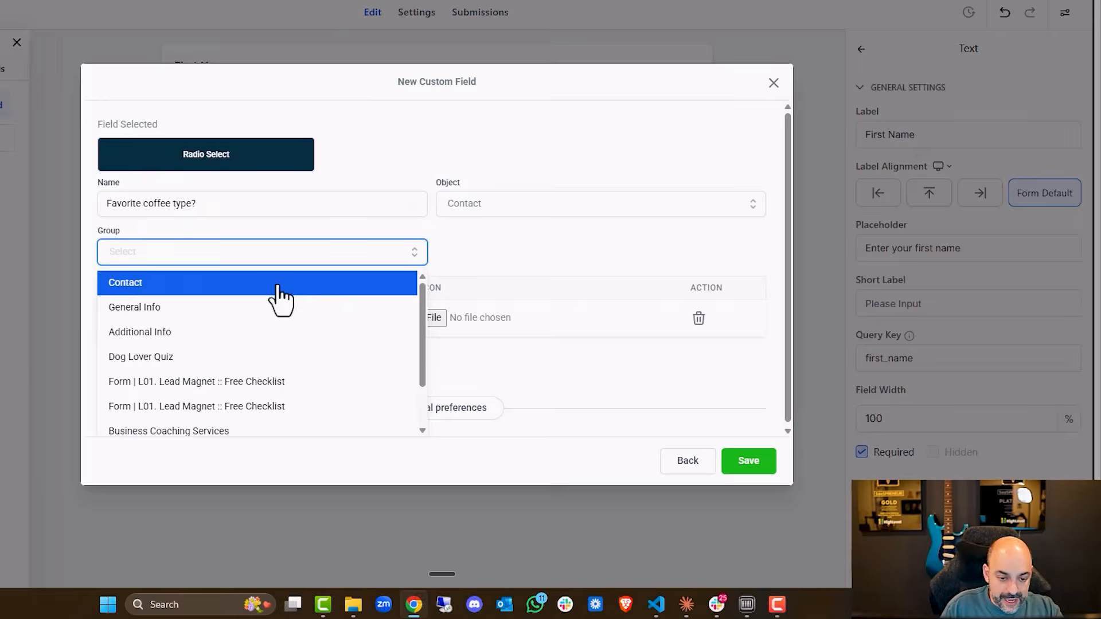
click(213, 332)
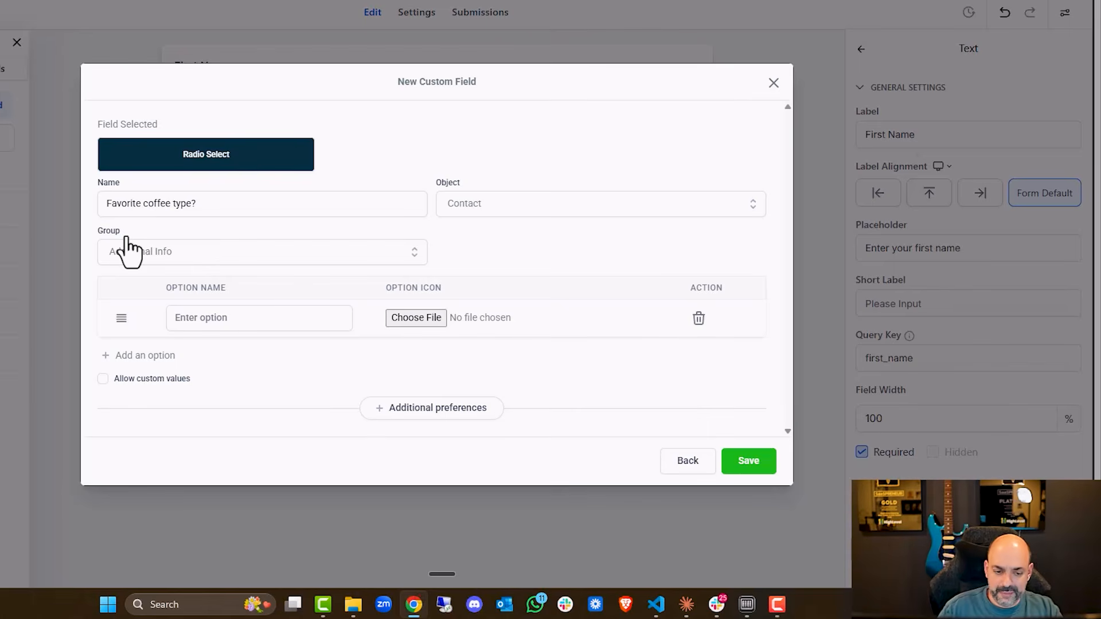
click(247, 243)
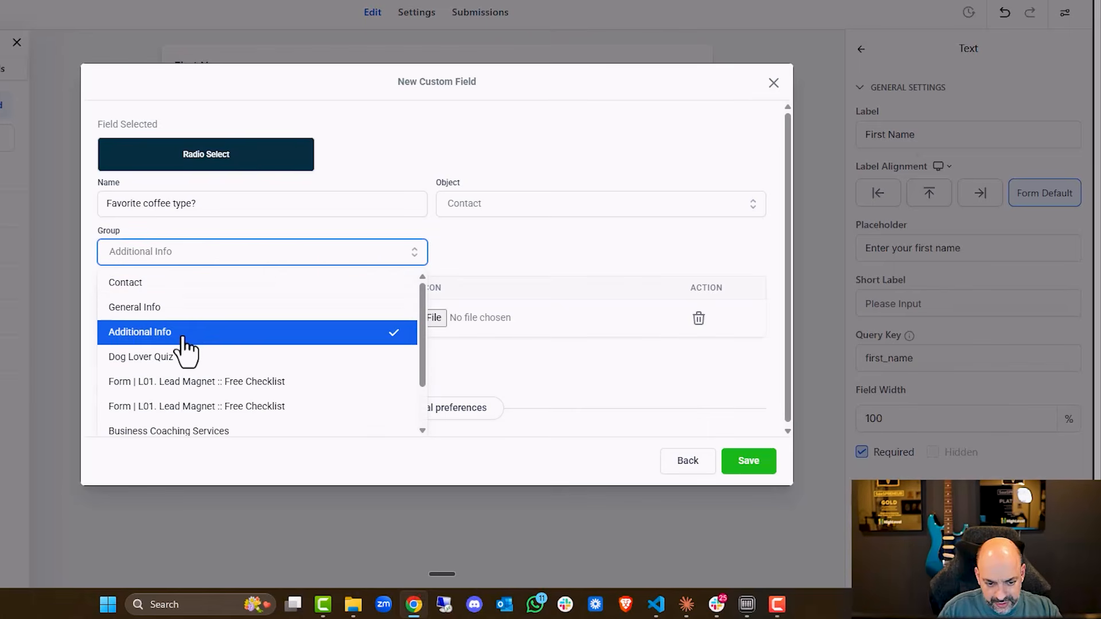
click(207, 329)
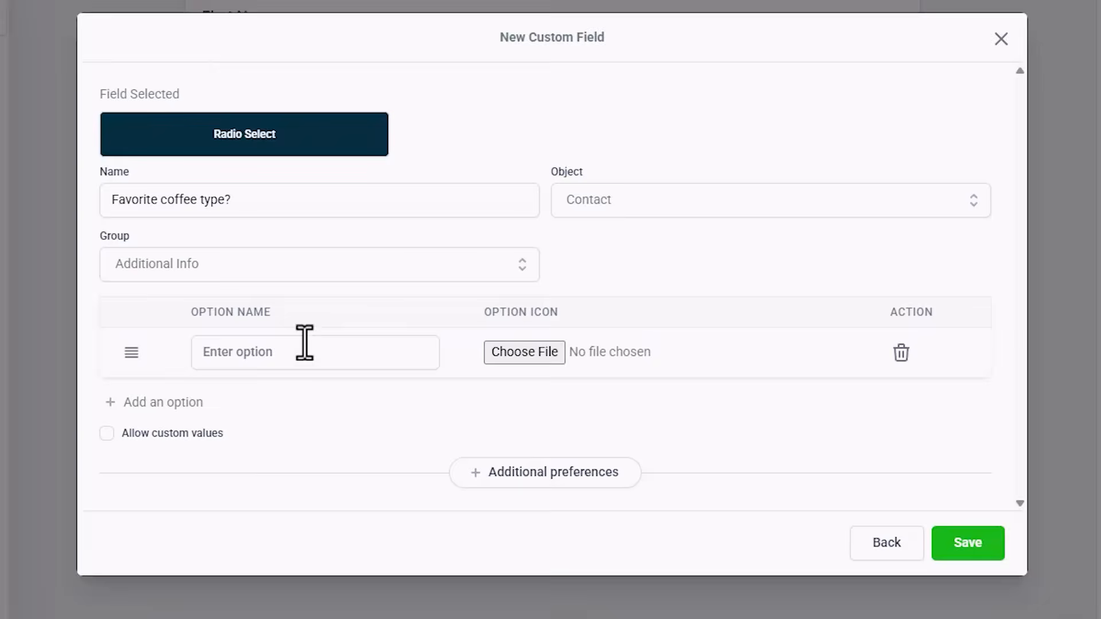
Give the field the options Cold Brew, Cappuccino and Espresso, and save it.
click(246, 318)
text(Cold Brew)
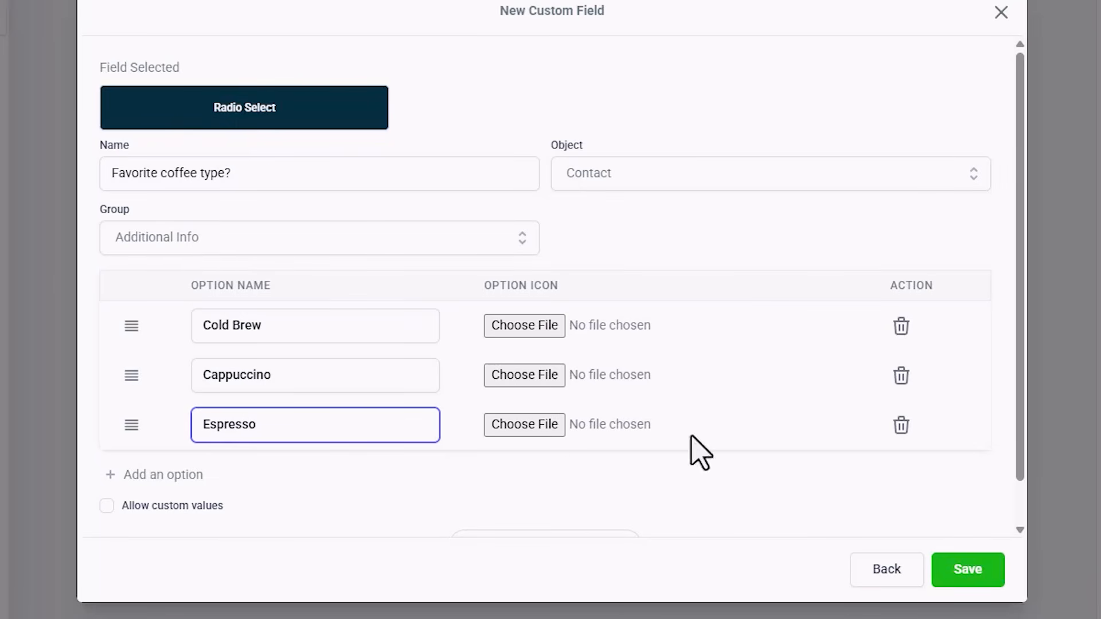
click(967, 570)
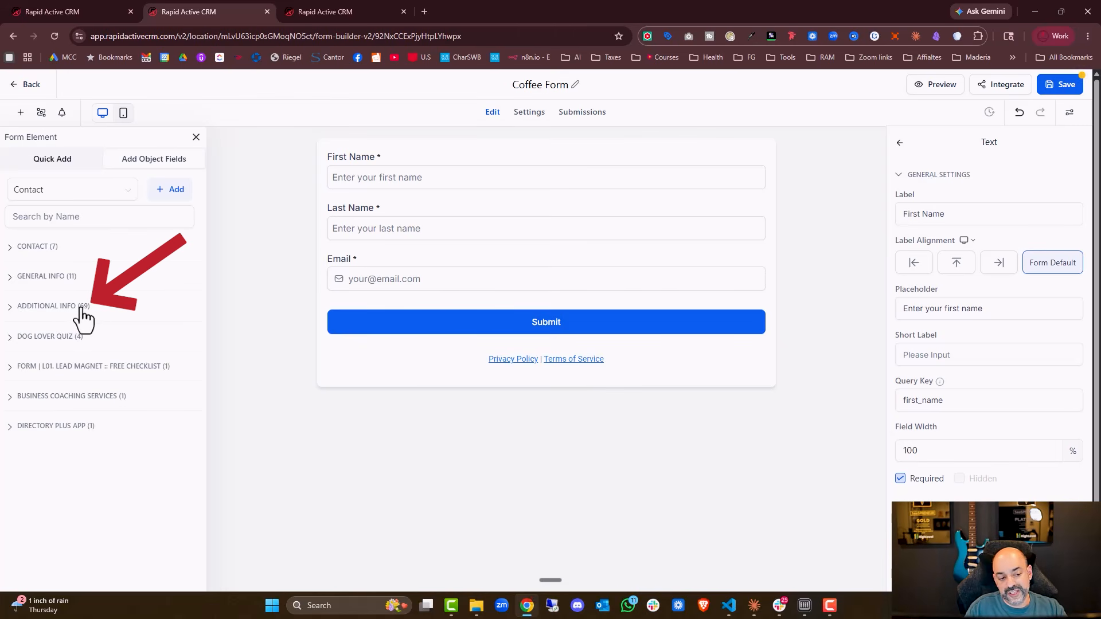
Place the Favorite coffee type? field from the Additional Info group on the form above the Submit button.
click(60, 310)
scroll(86, 350, down, 3)
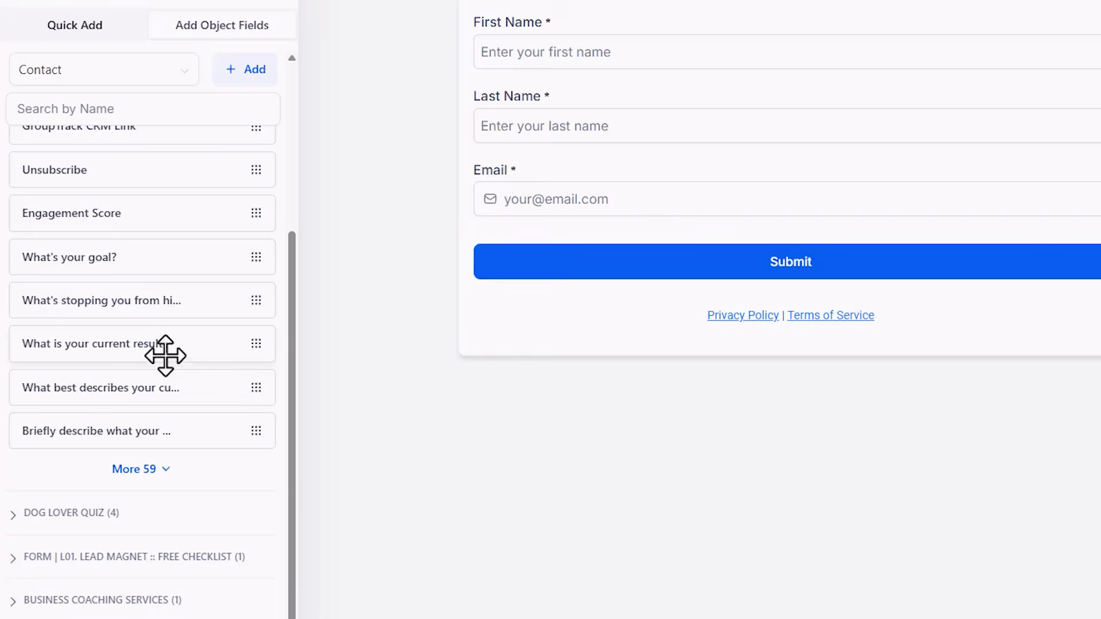
click(147, 469)
scroll(154, 344, down, 5)
click(148, 473)
scroll(133, 319, down, 5)
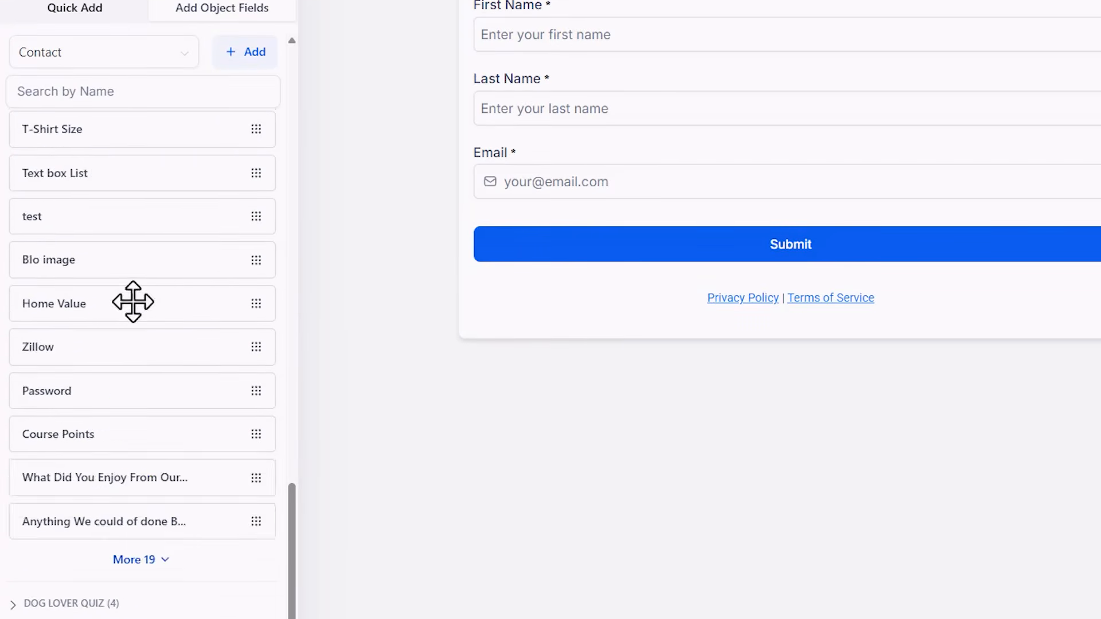
scroll(133, 302, down, 3)
click(144, 449)
scroll(128, 319, down, 5)
click(136, 450)
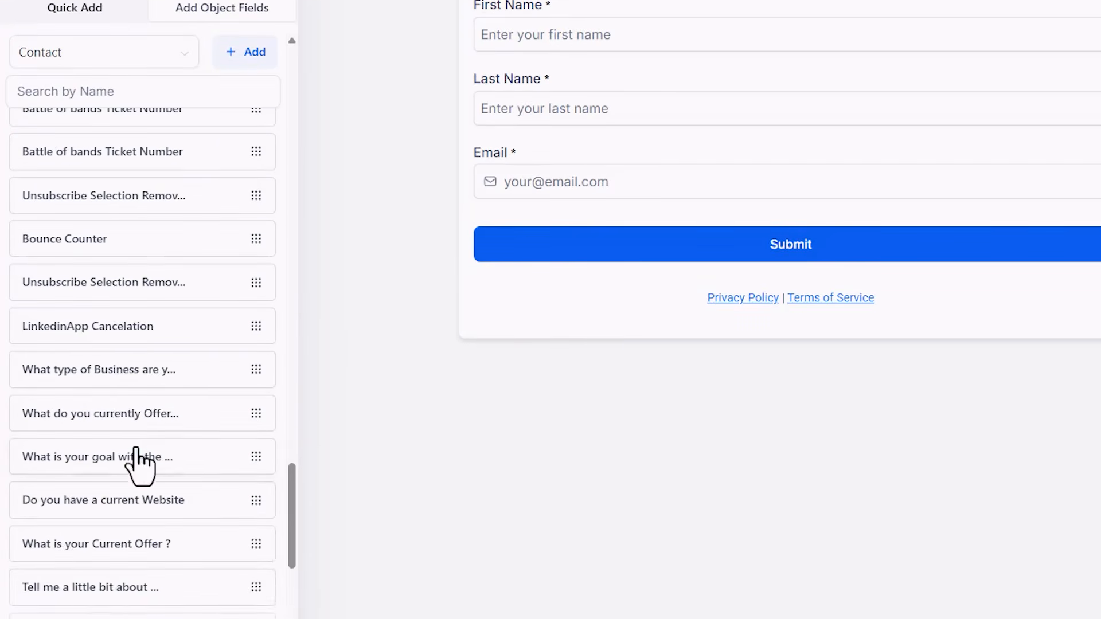
scroll(137, 465, down, 5)
drag(135, 437, 736, 227)
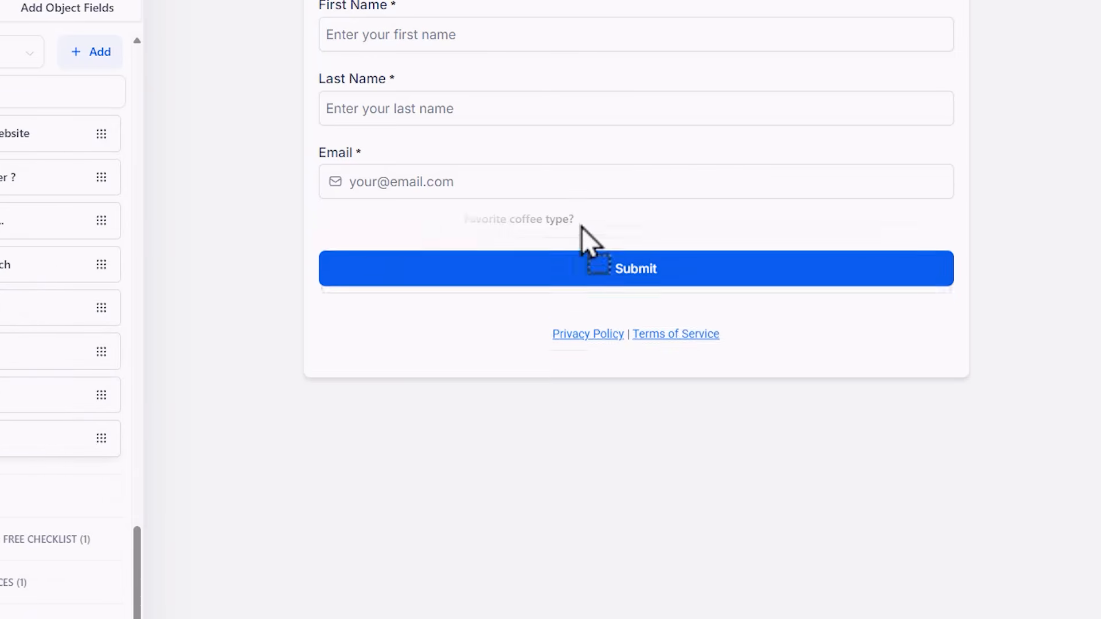
drag(581, 226, 580, 227)
Set the Submit button's background colour to #3D3030 and save the form.
click(507, 401)
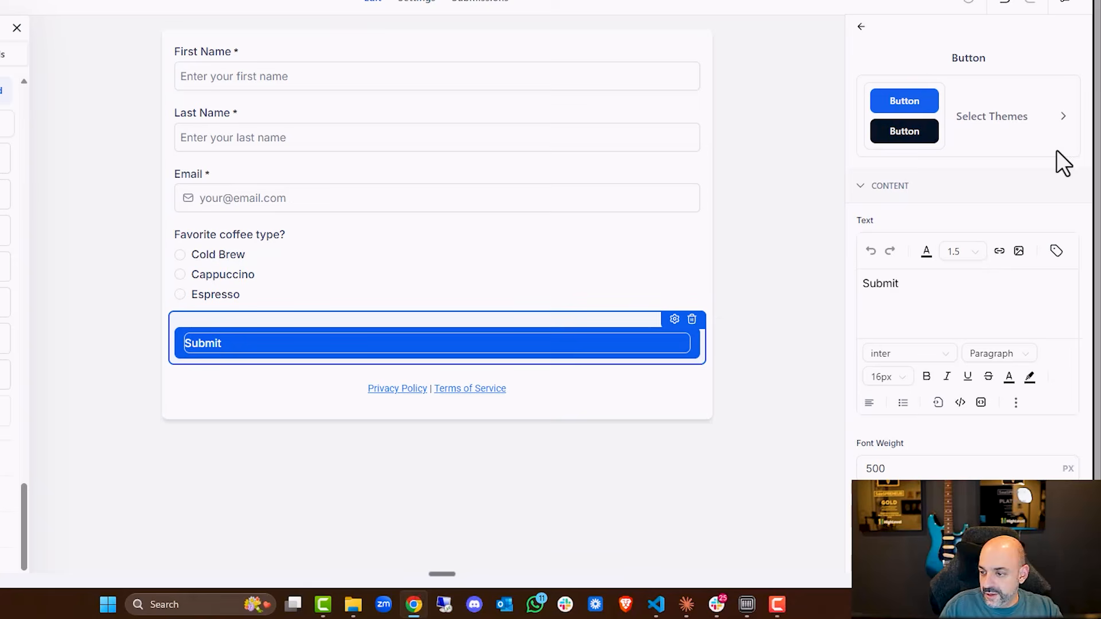
scroll(995, 303, down, 5)
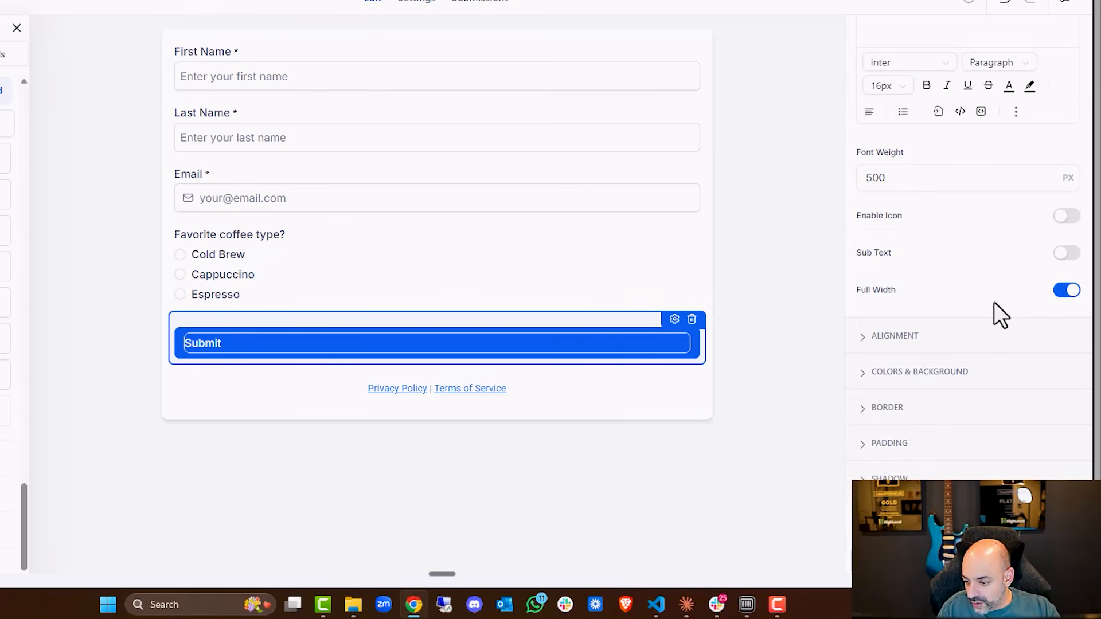
click(973, 373)
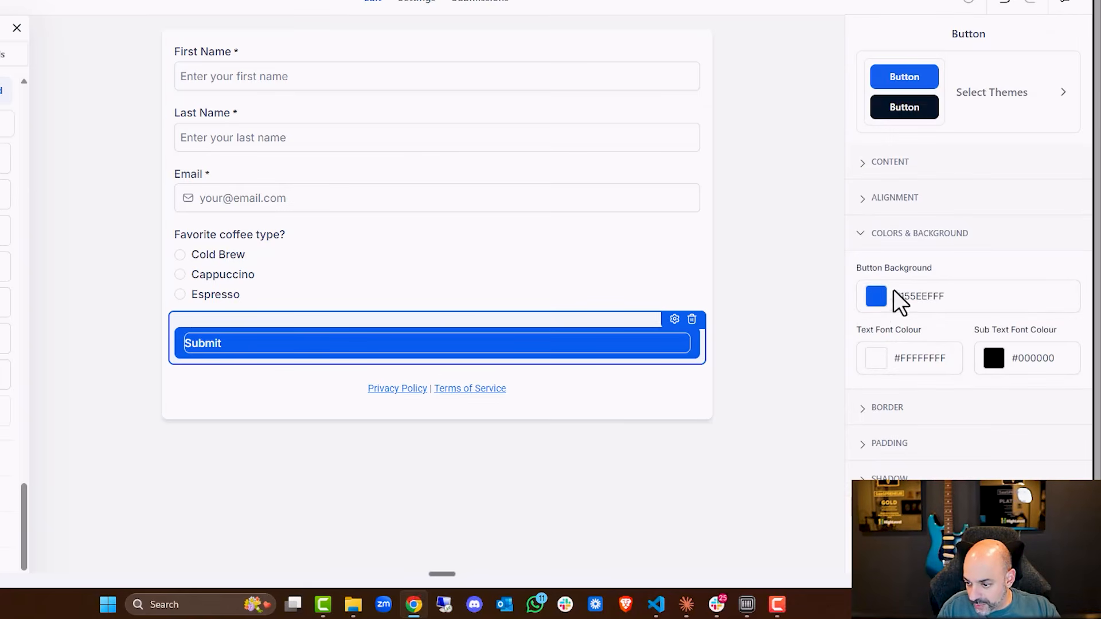
click(876, 297)
click(847, 267)
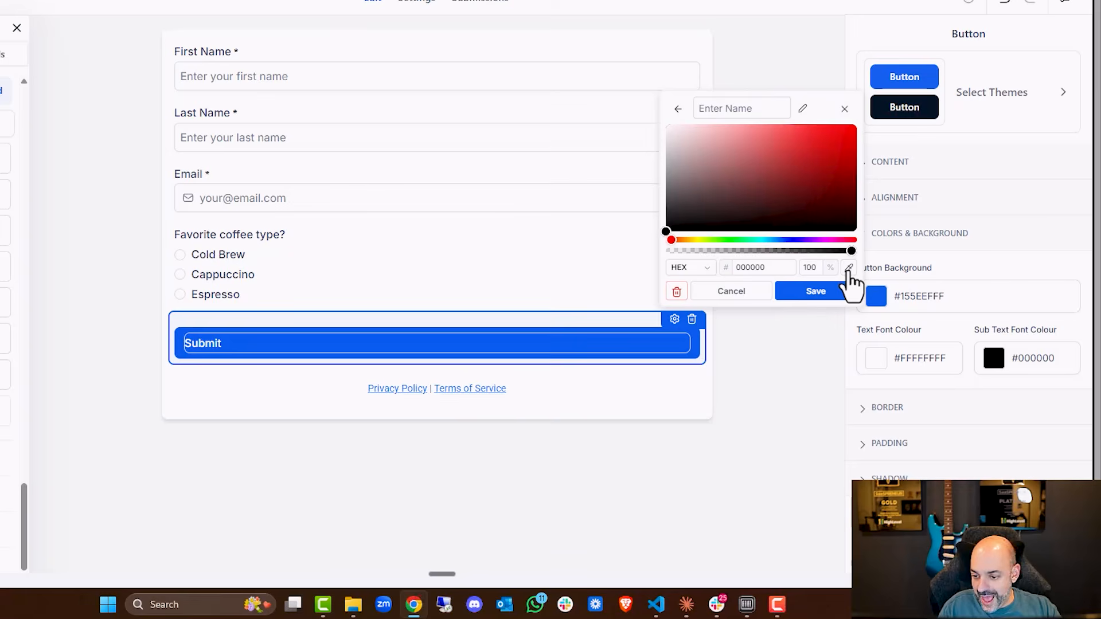
drag(686, 198, 708, 205)
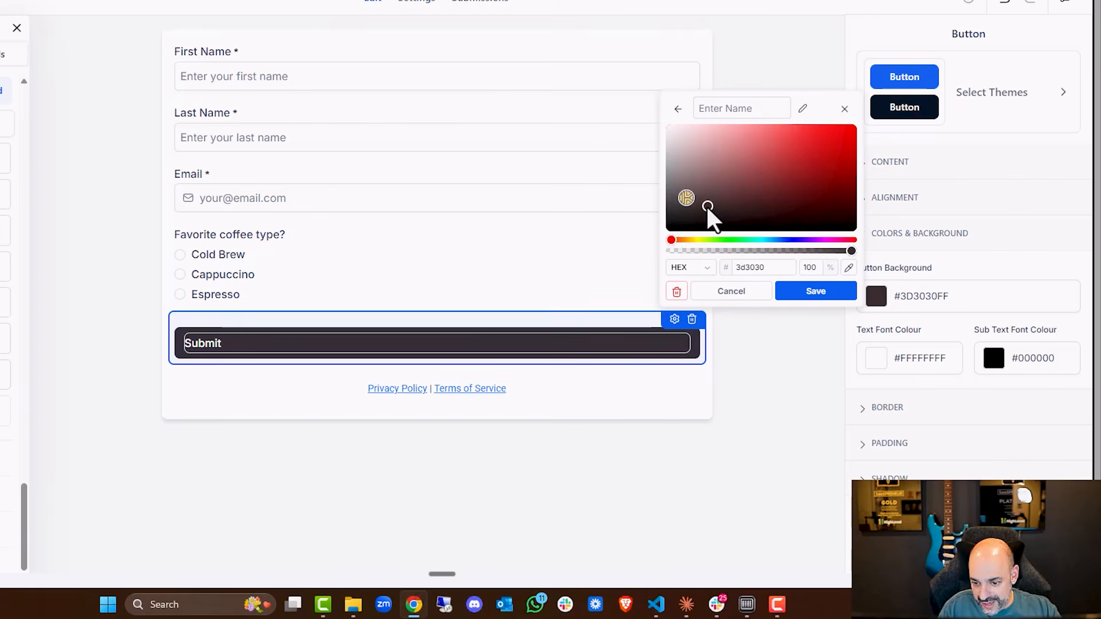
click(808, 293)
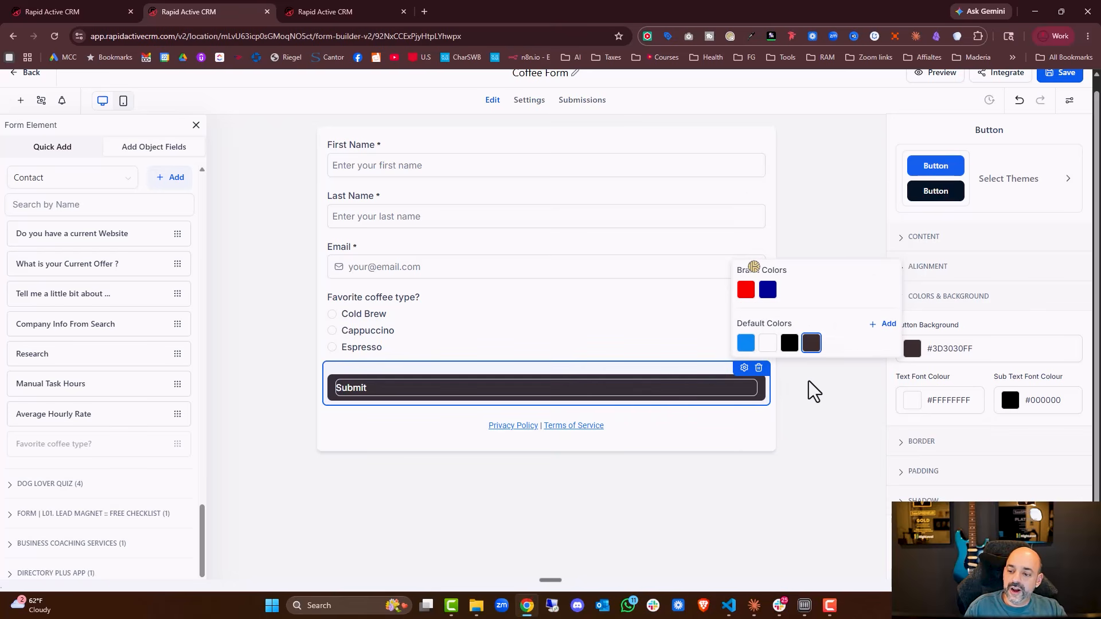
click(803, 443)
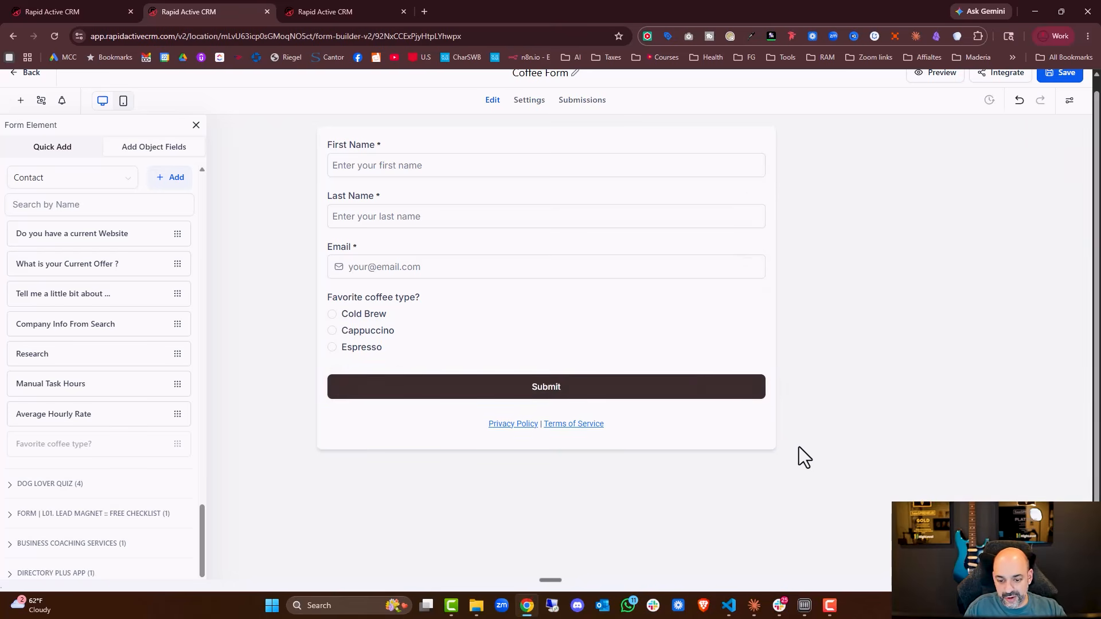
click(1060, 76)
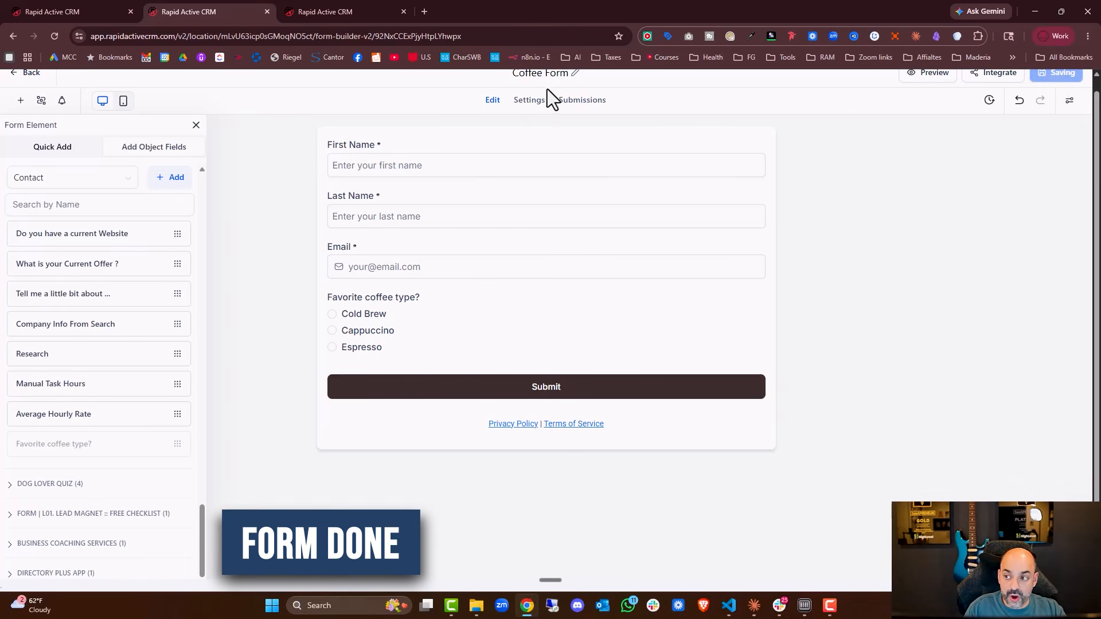
Copy the Step 3 loyalty points workflow blueprint from the Ask AI chat.
click(77, 10)
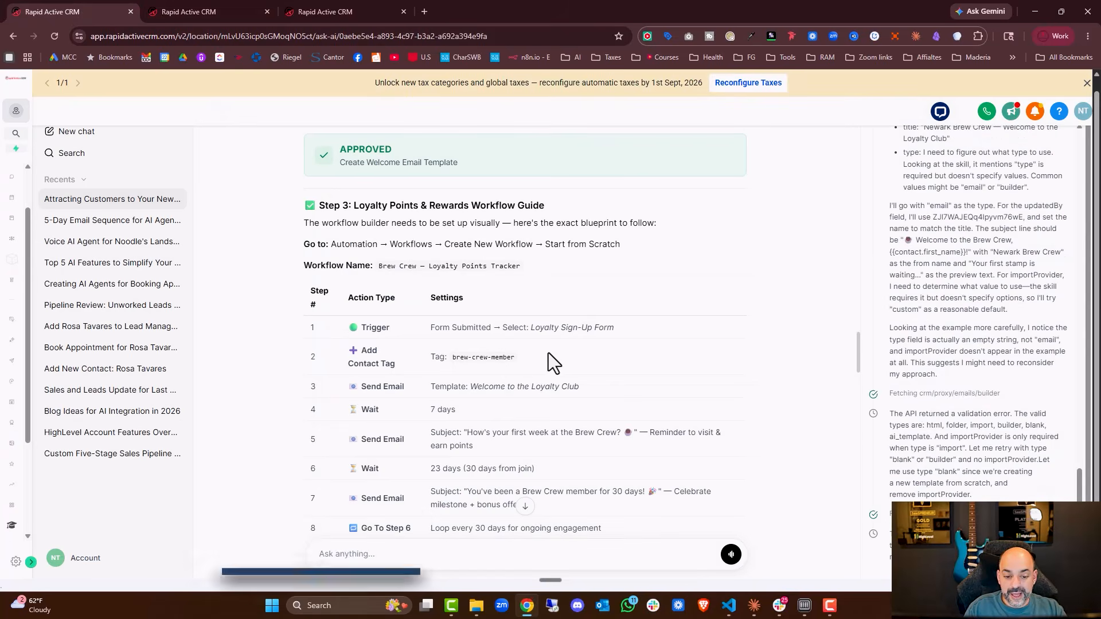
scroll(548, 352, down, 1)
scroll(325, 250, up, 1)
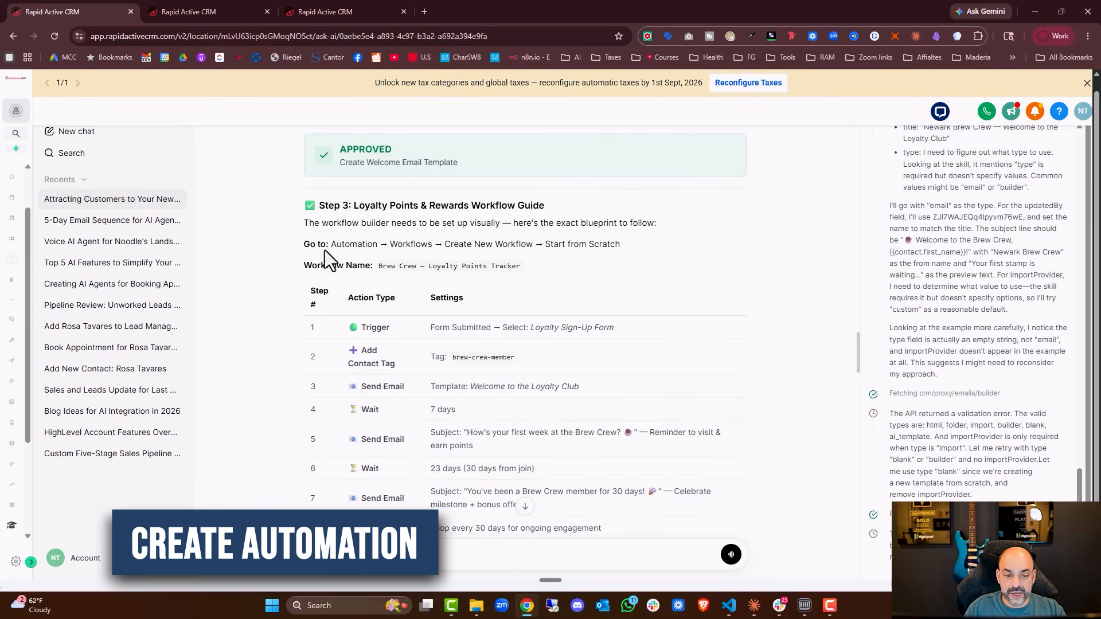
drag(304, 206, 664, 409)
scroll(573, 348, down, 2)
right_click(473, 383)
click(539, 396)
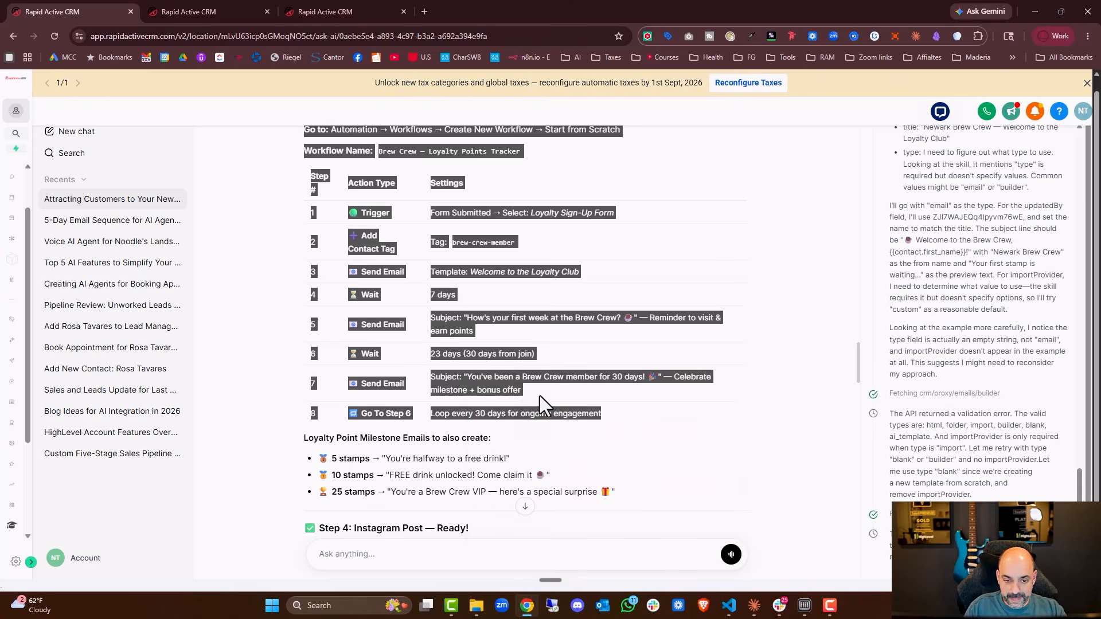
Save the Coffee Form once more.
click(216, 9)
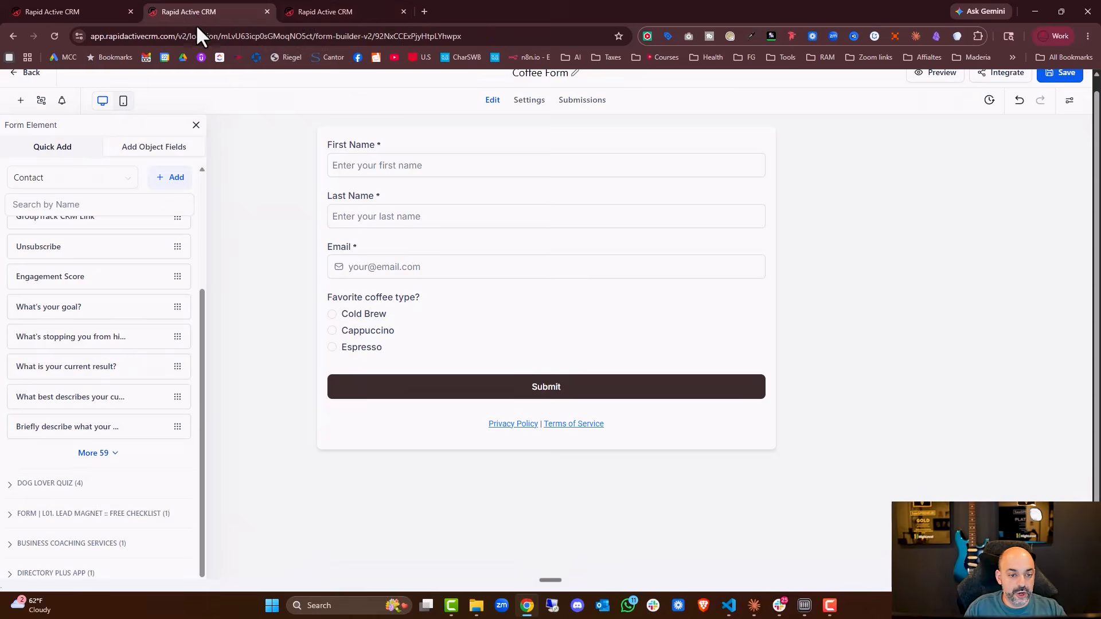
click(1058, 73)
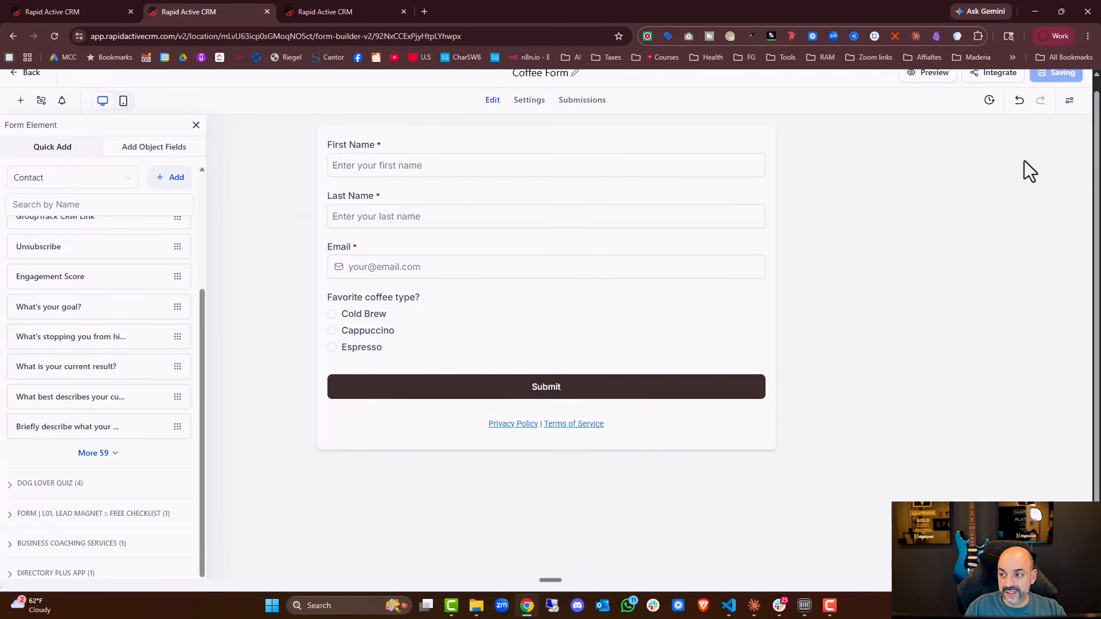
Duplicate a browser tab and leave its form builder, discarding the unsaved changes.
click(355, 9)
right_click(357, 7)
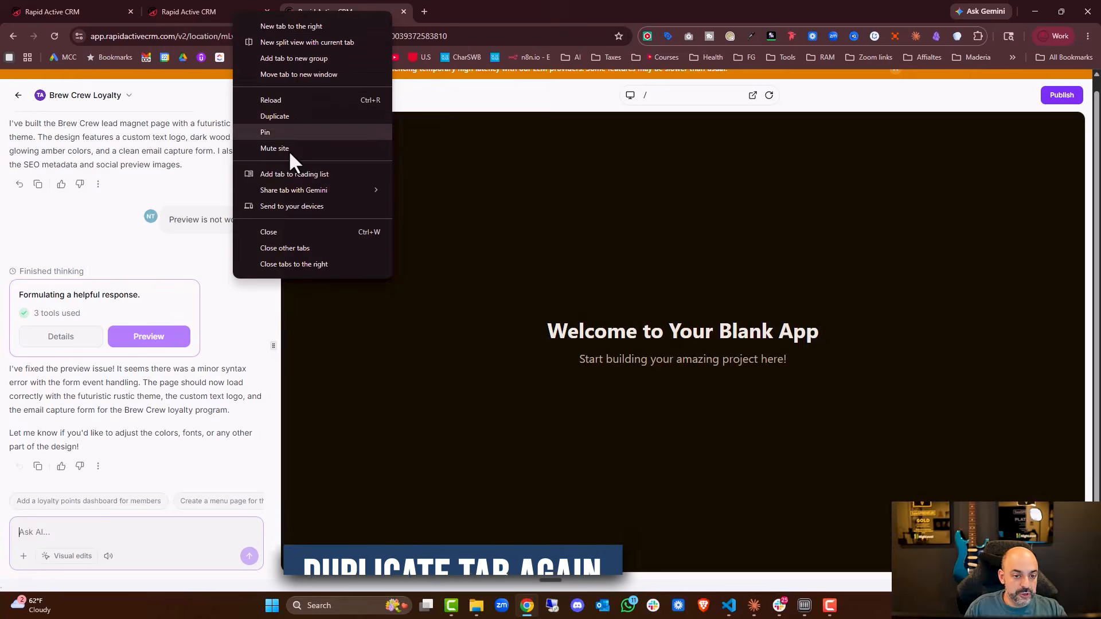
click(290, 114)
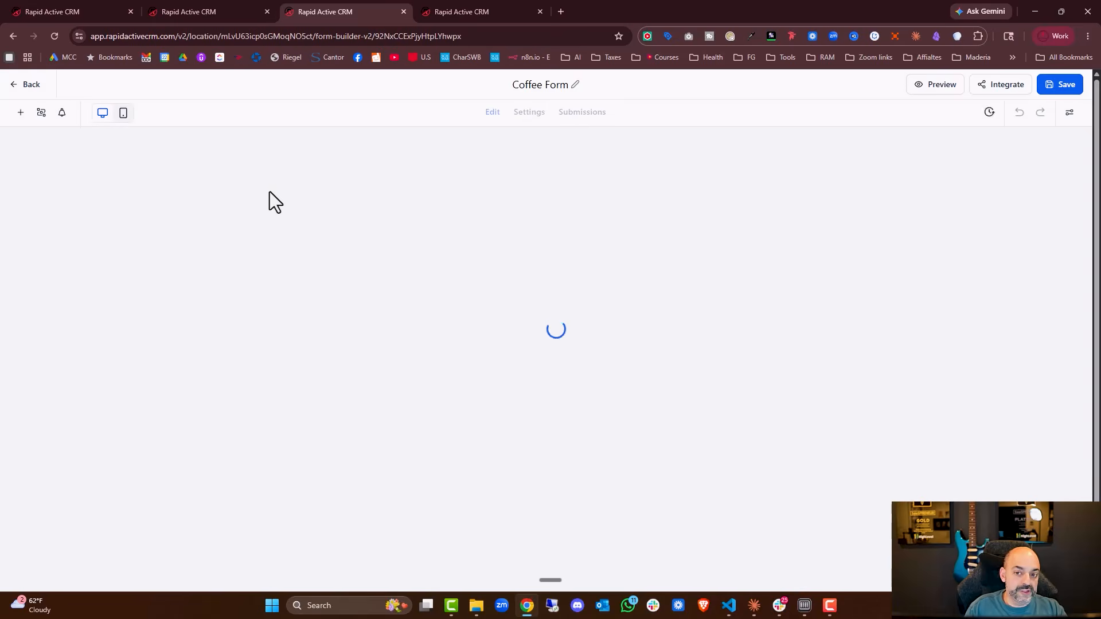
click(18, 86)
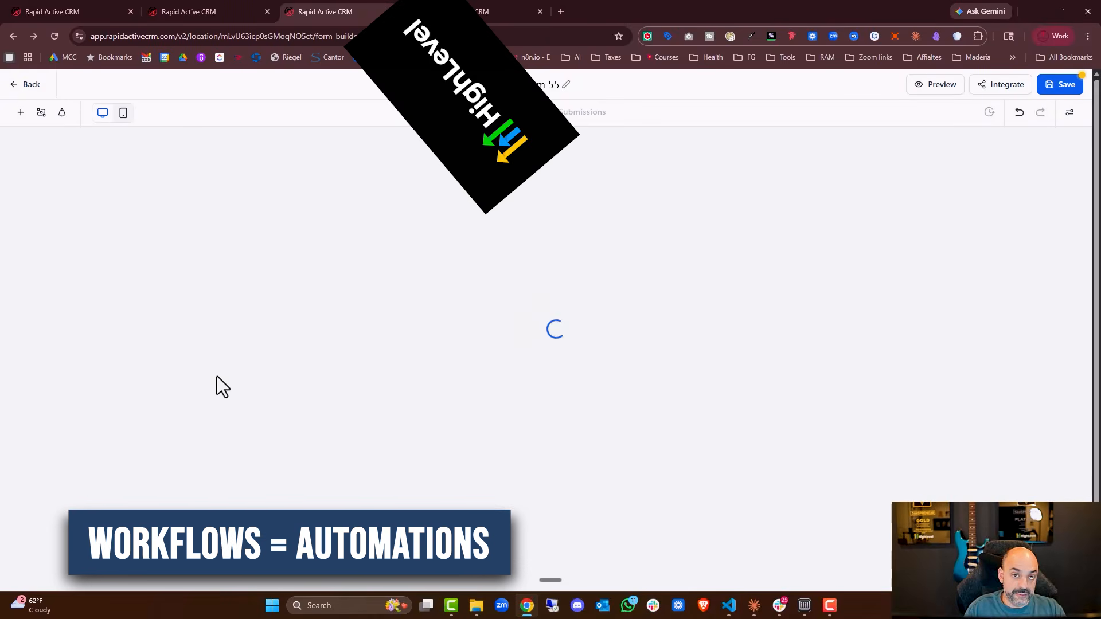
click(17, 83)
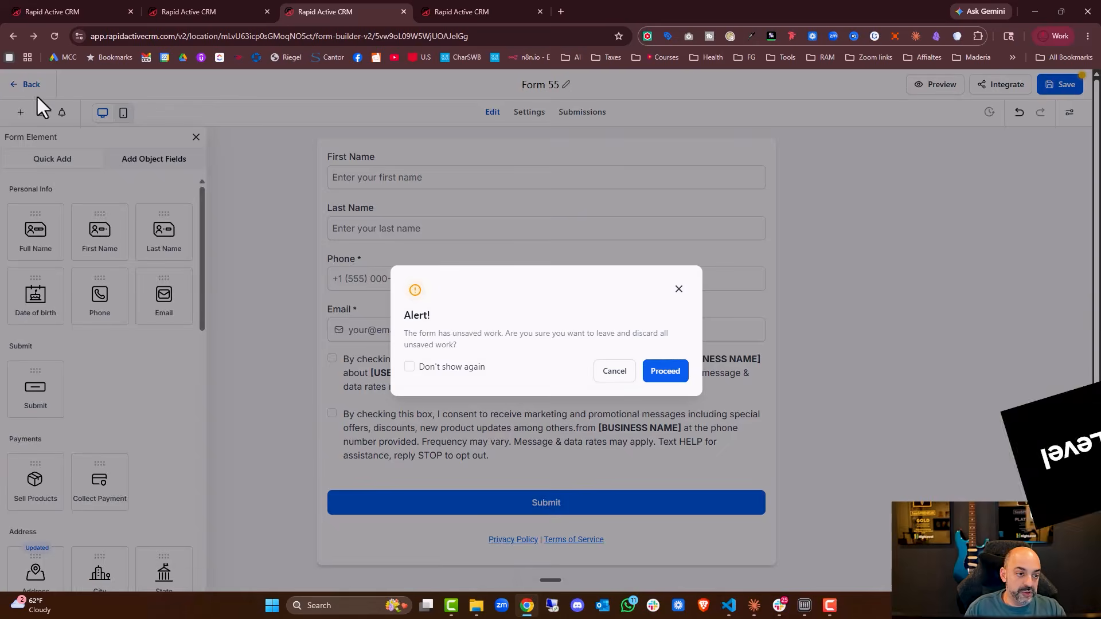
click(665, 372)
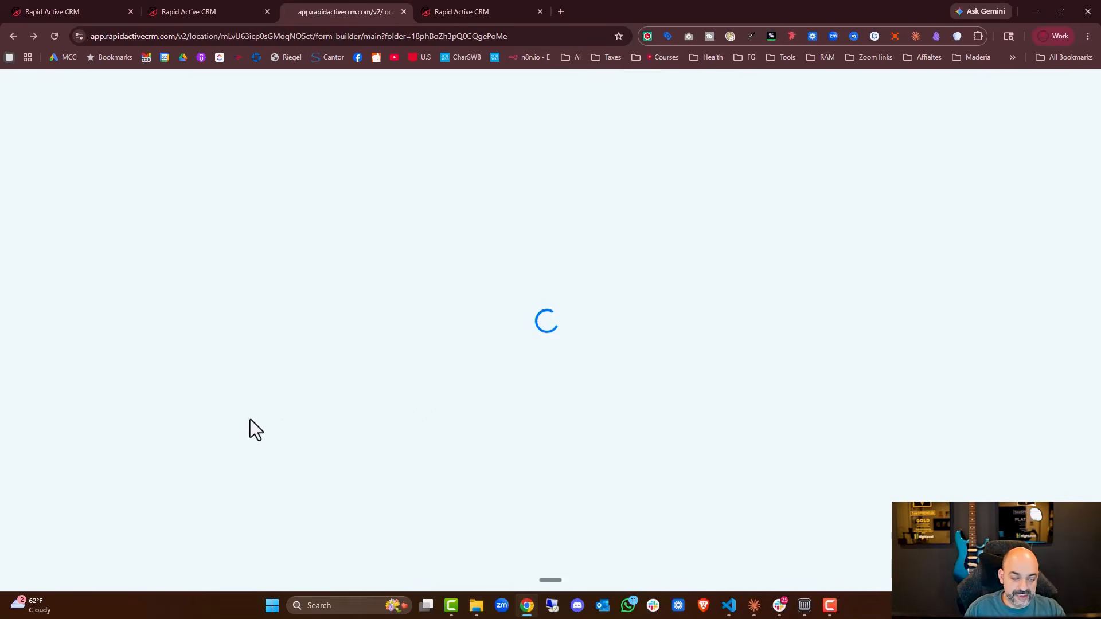
Open the Automation section in the duplicated tab.
click(213, 15)
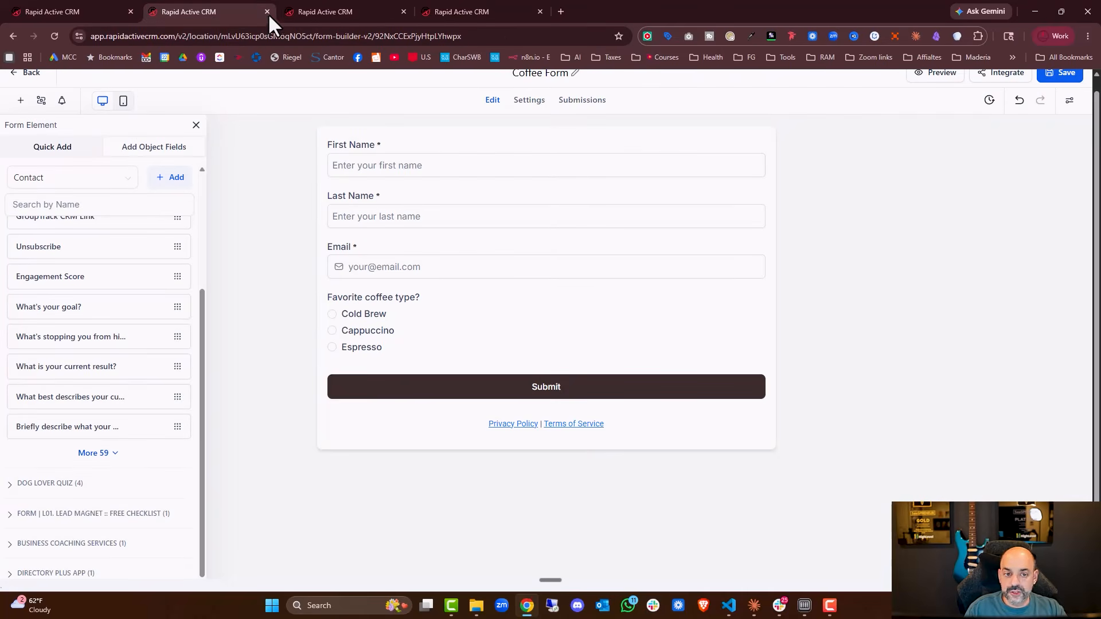
click(315, 9)
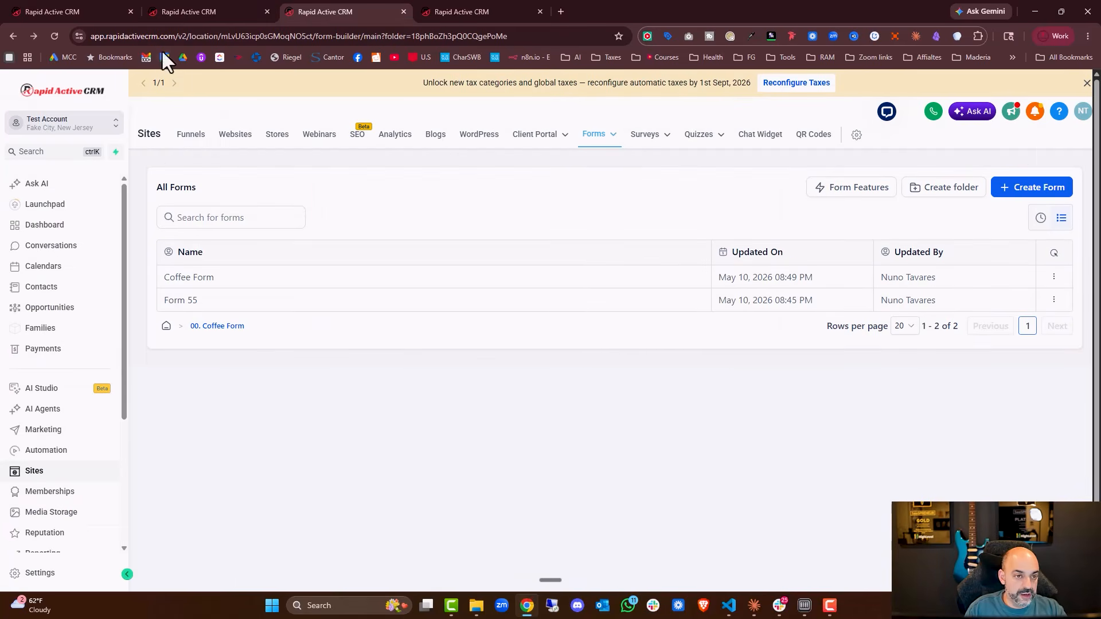
click(43, 450)
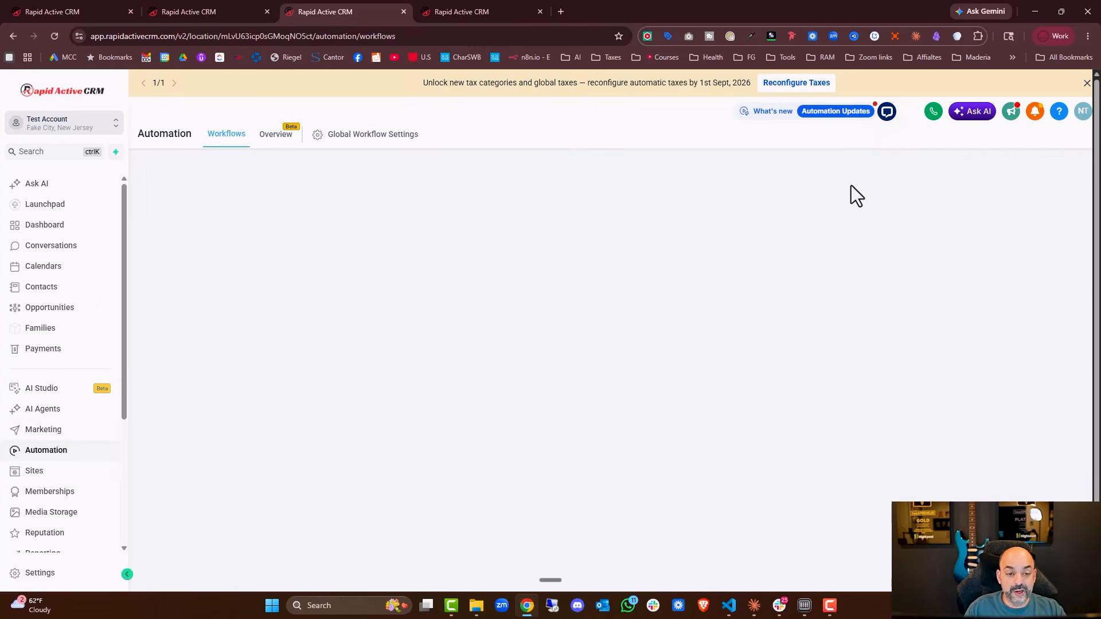
Create a workflow folder named 00. Coffee Shop.
click(820, 180)
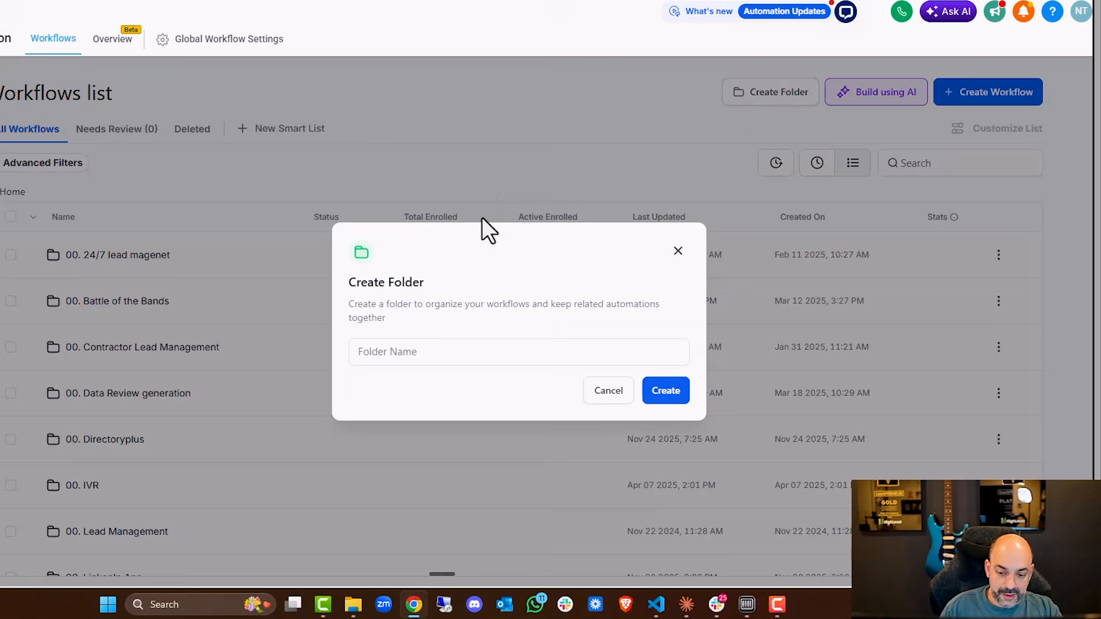
click(447, 351)
text(00. Coffee Shop)
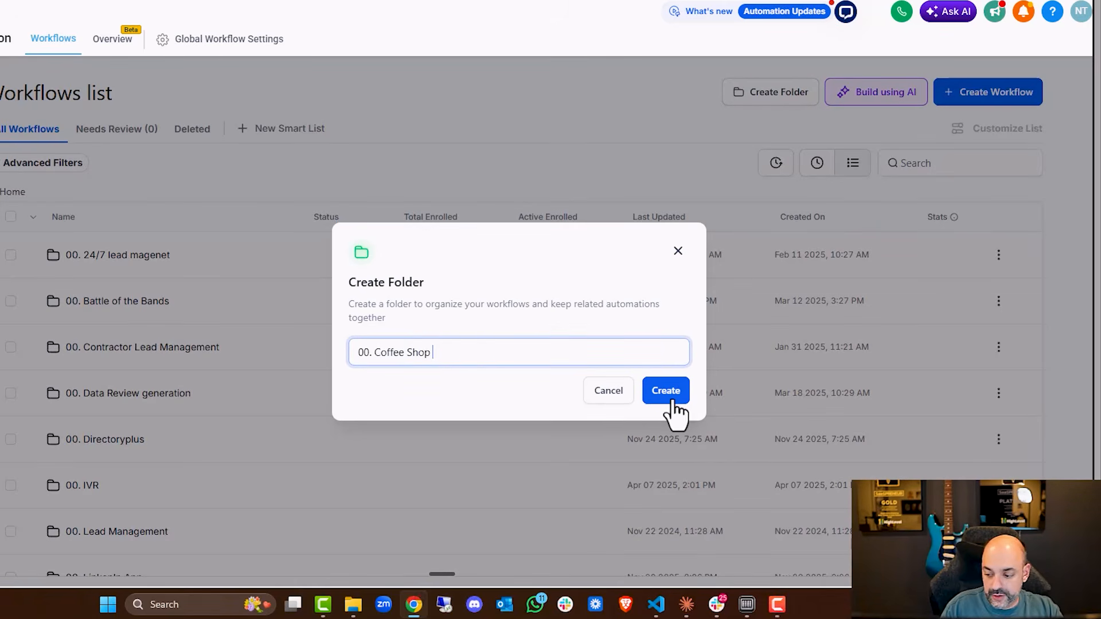
click(665, 392)
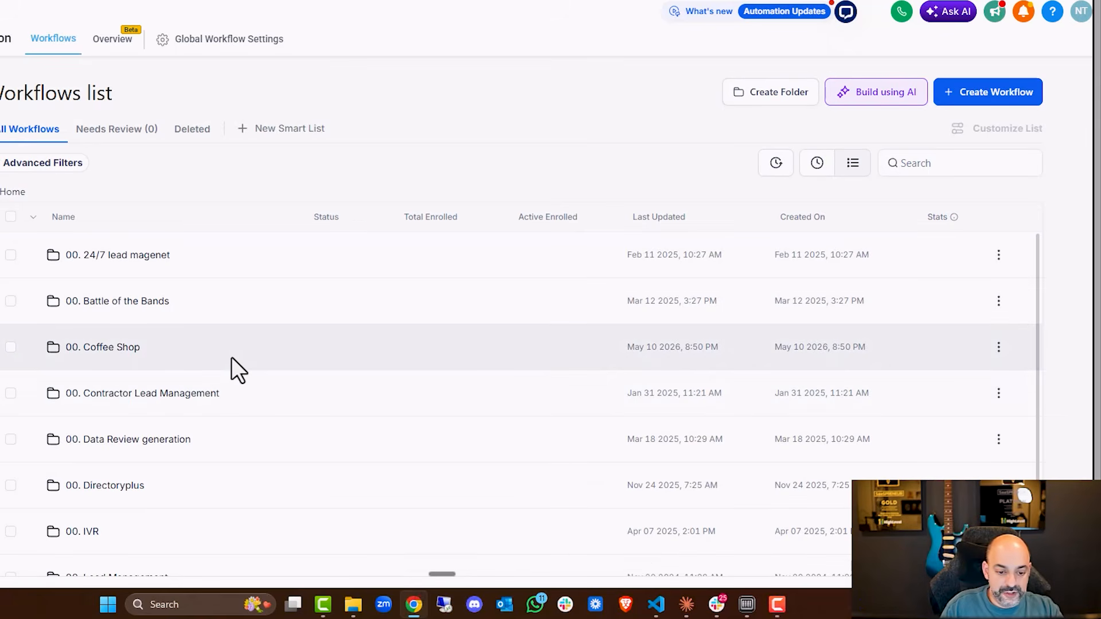
Open the 00. Coffee Shop folder and start building a workflow using AI.
click(141, 351)
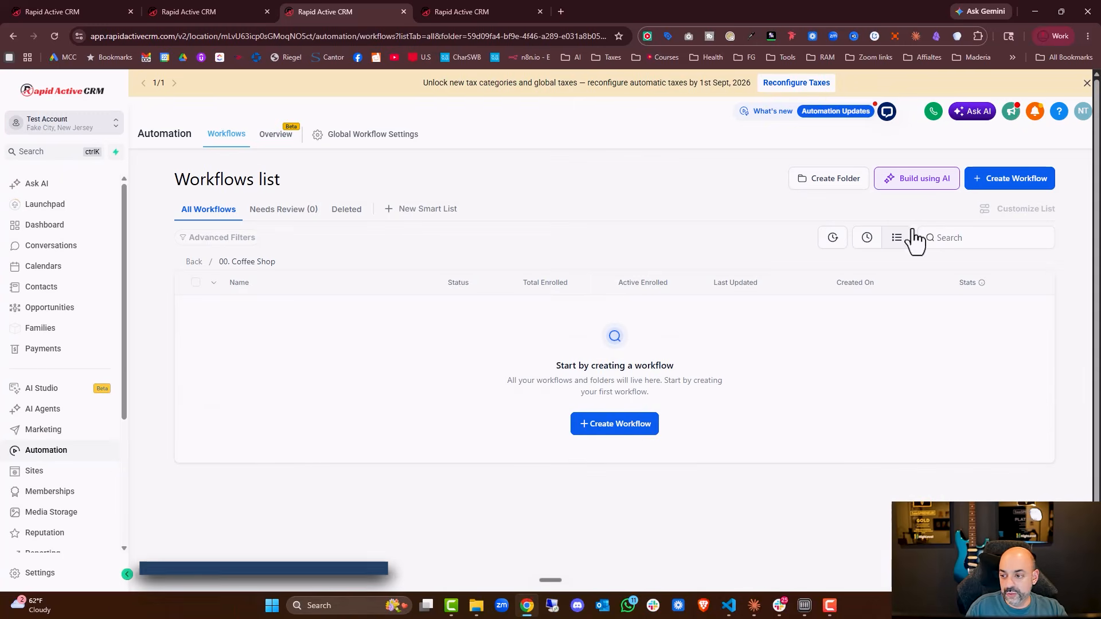
click(914, 178)
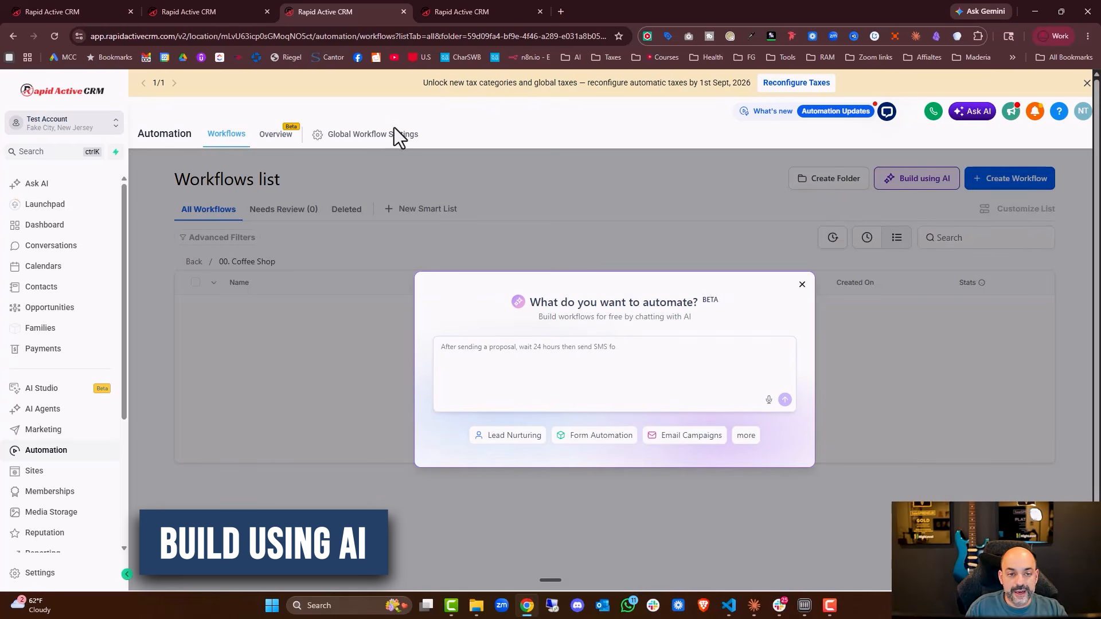
Copy the Step 3 workflow blueprint table from the Ask AI chat again.
click(174, 7)
click(79, 8)
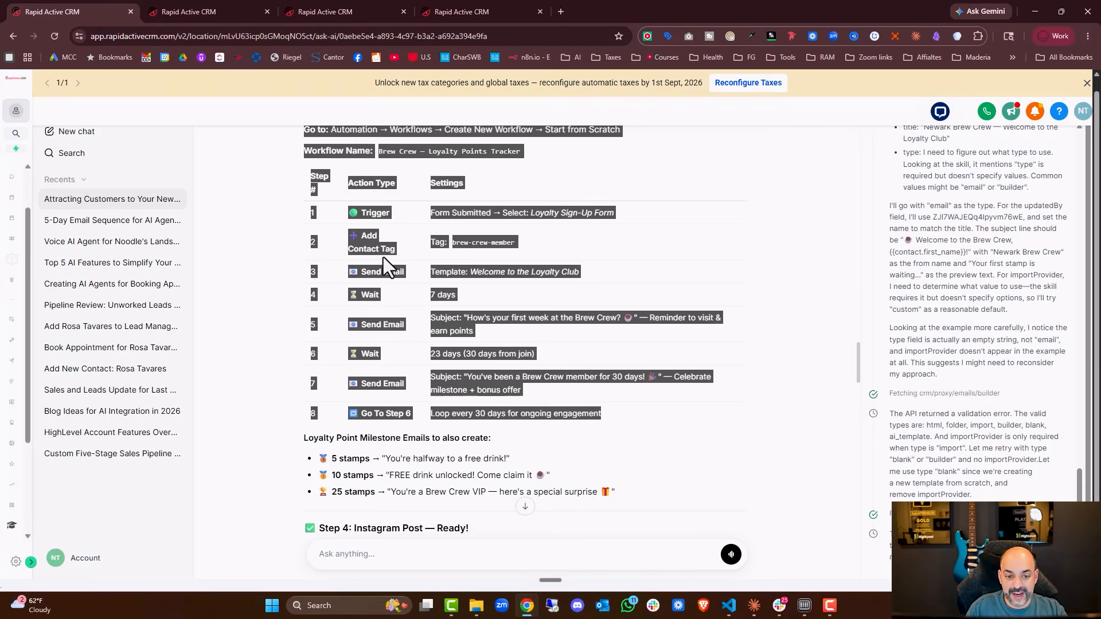
scroll(383, 257, up, 2)
right_click(394, 246)
click(445, 259)
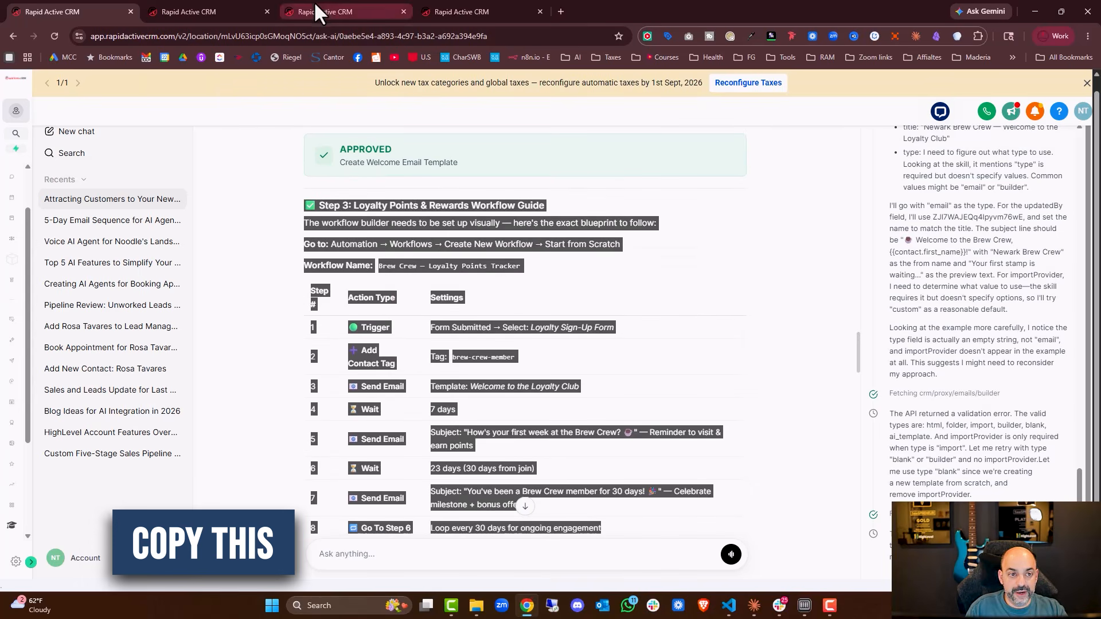
Paste the copied blueprint into the automation prompt and submit it to build the workflow.
click(158, 7)
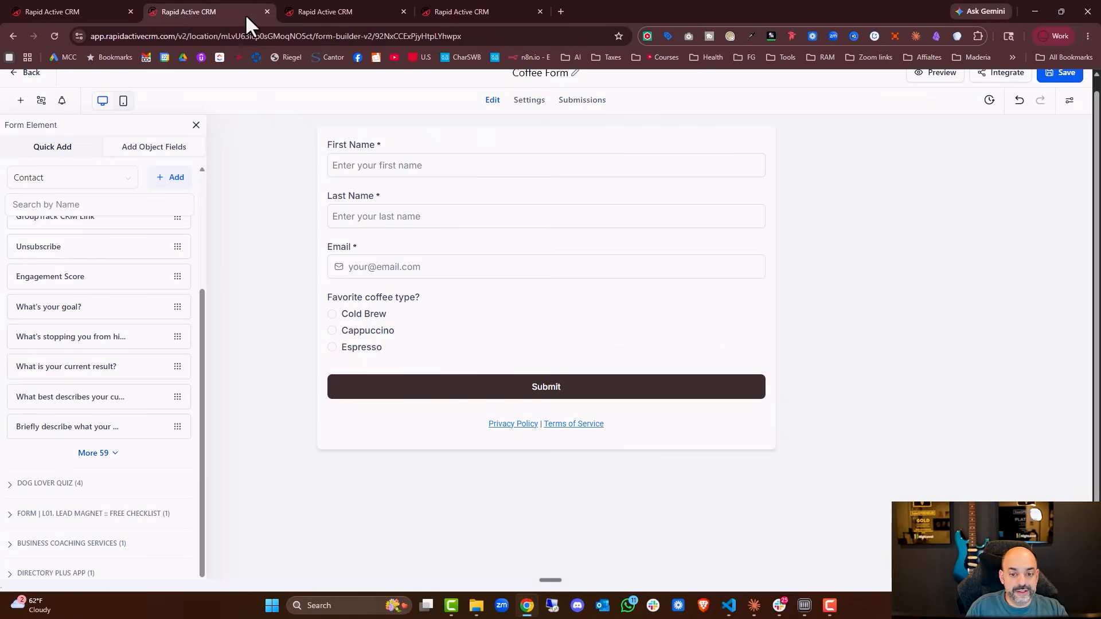
click(349, 8)
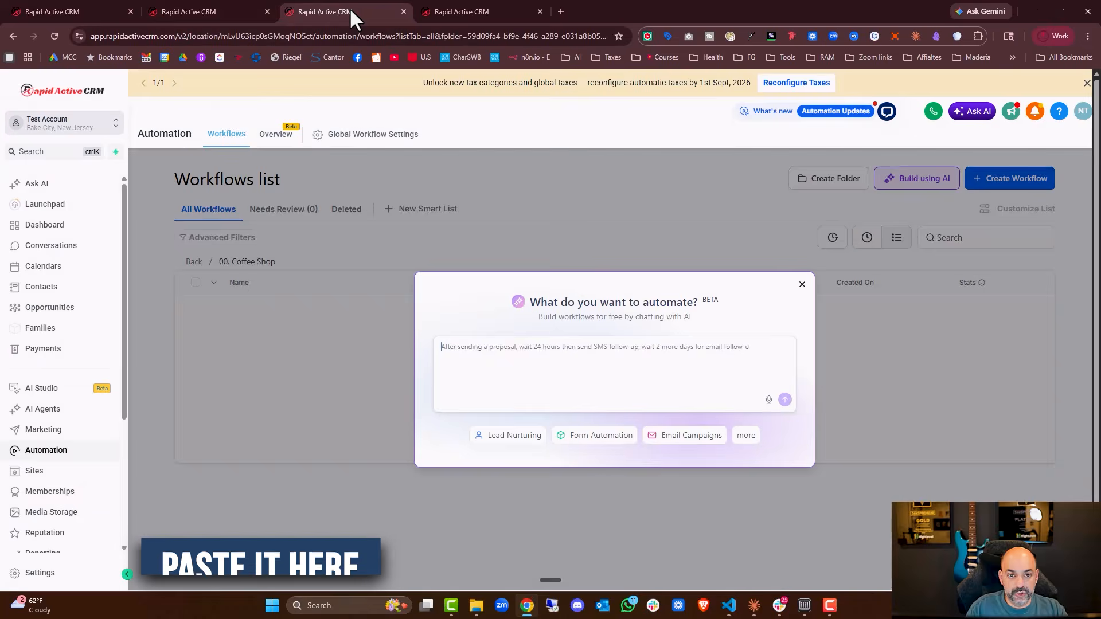
click(485, 351)
key(ctrl+v)
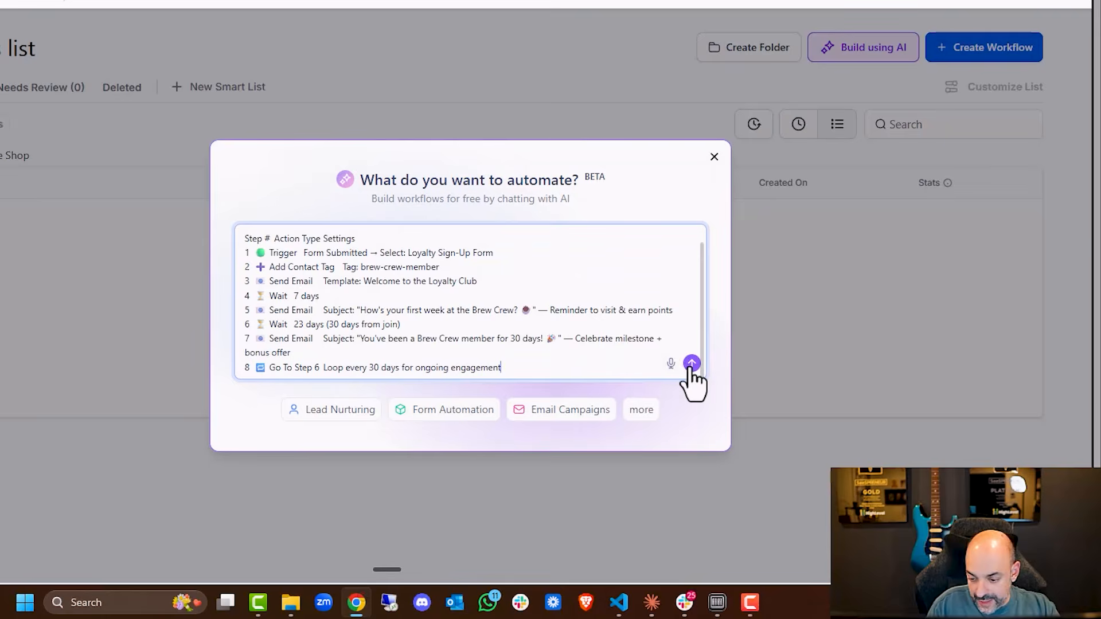
click(784, 400)
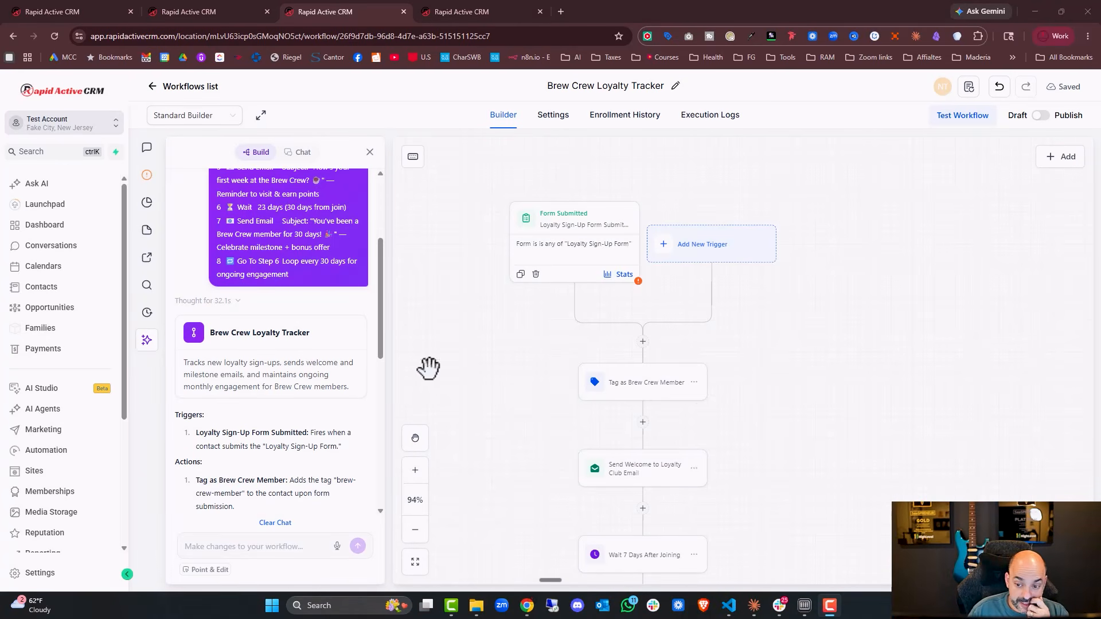
Set the Form Submitted trigger's form filter to Coffee Form.
click(577, 258)
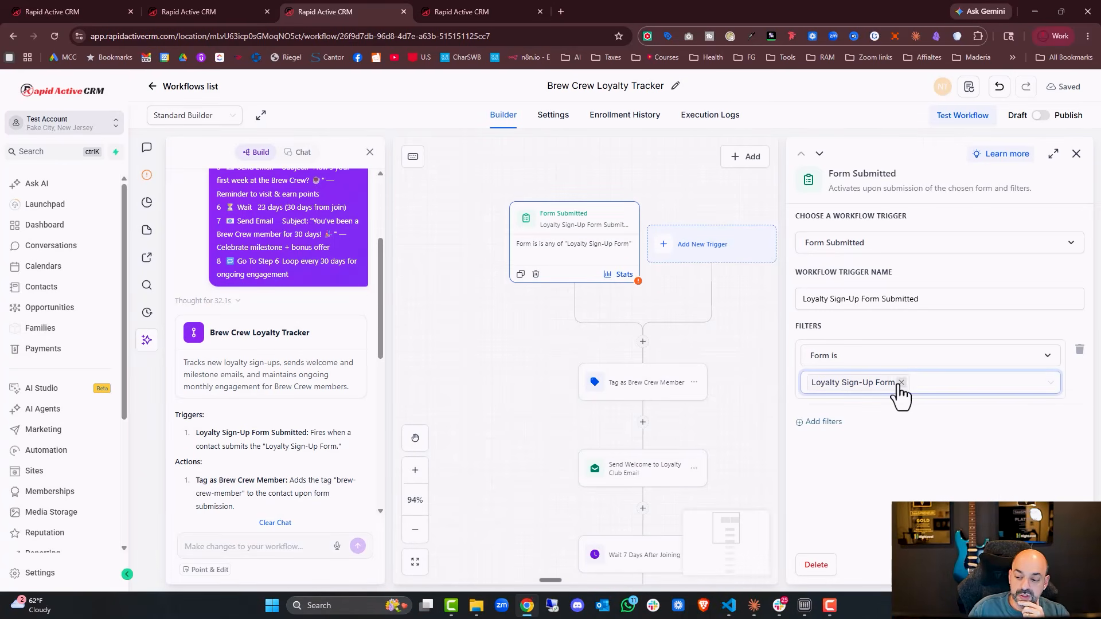
click(900, 383)
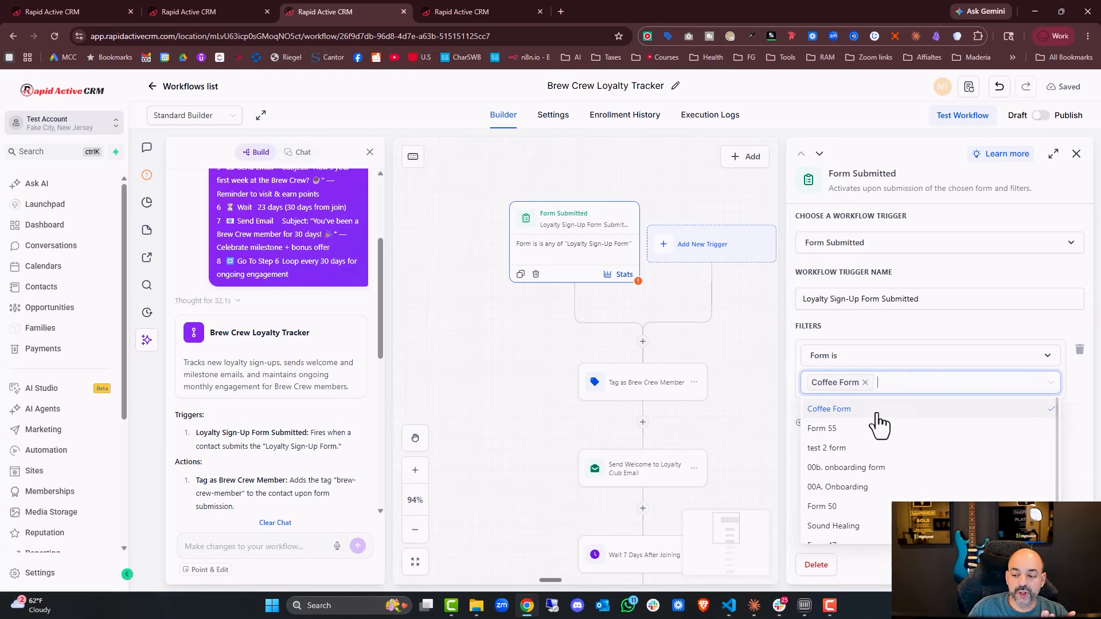
click(883, 338)
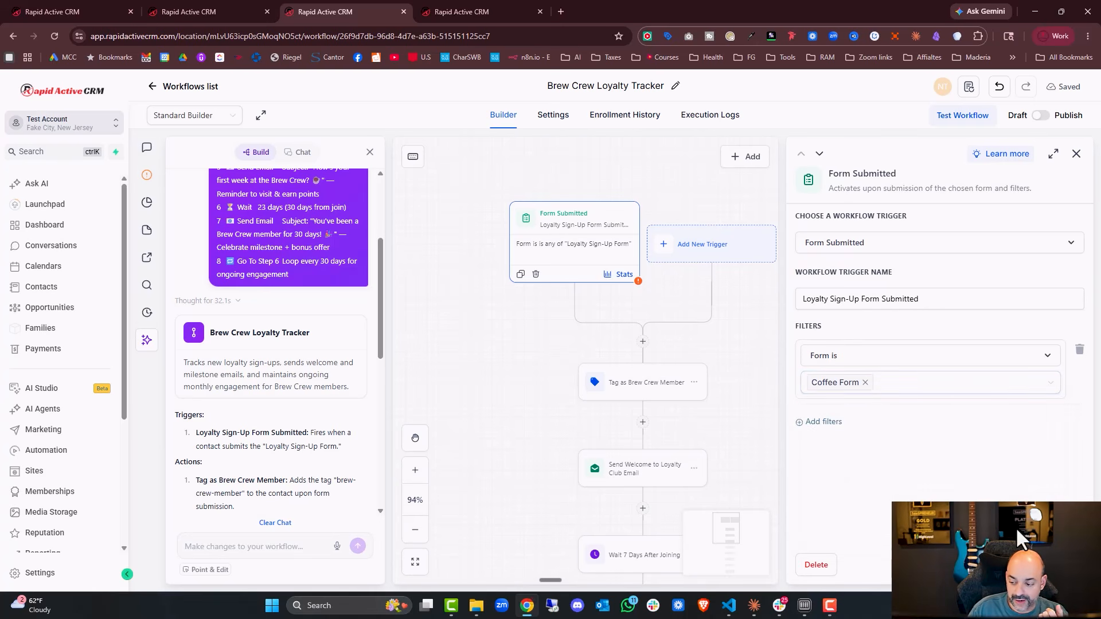
Review the tag action and open the welcome email action in the workflow.
click(1048, 565)
scroll(800, 364, down, 1)
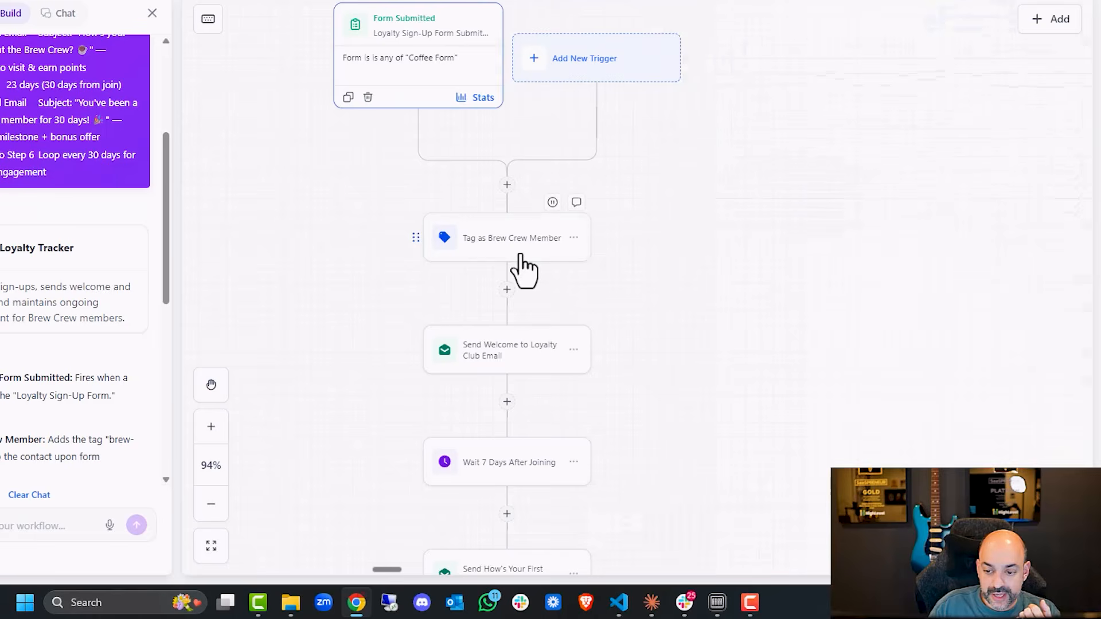
click(521, 256)
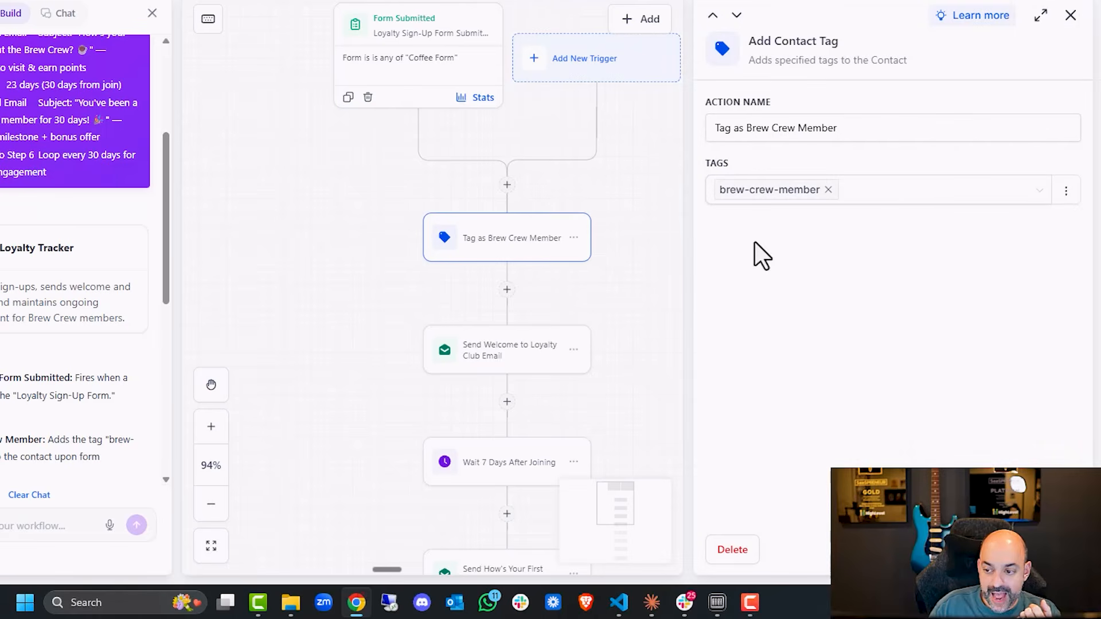
click(528, 365)
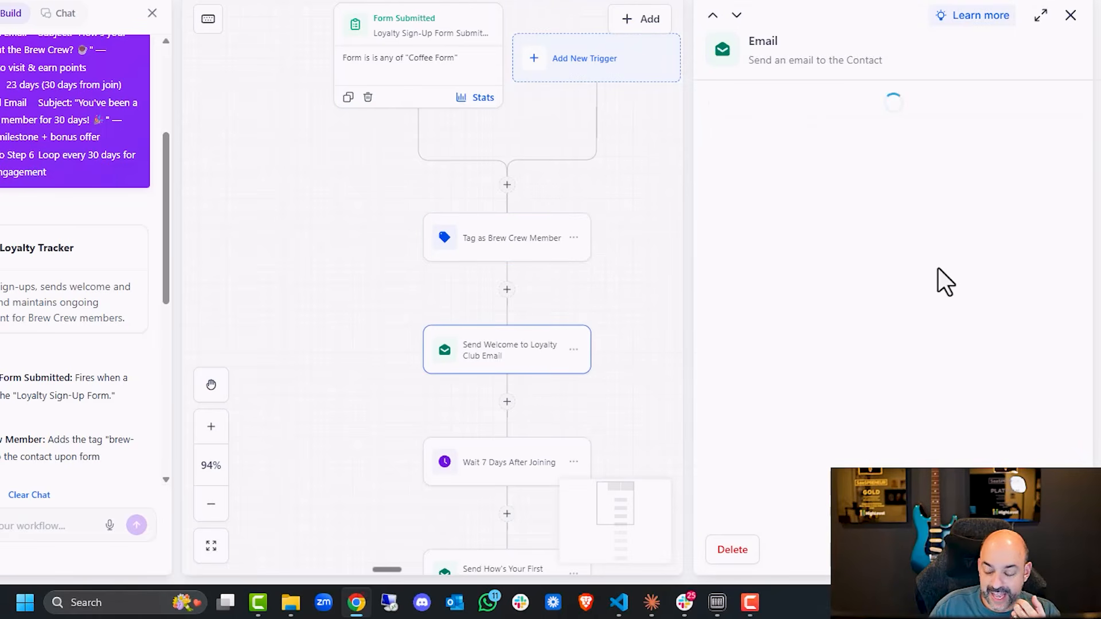
scroll(943, 280, down, 4)
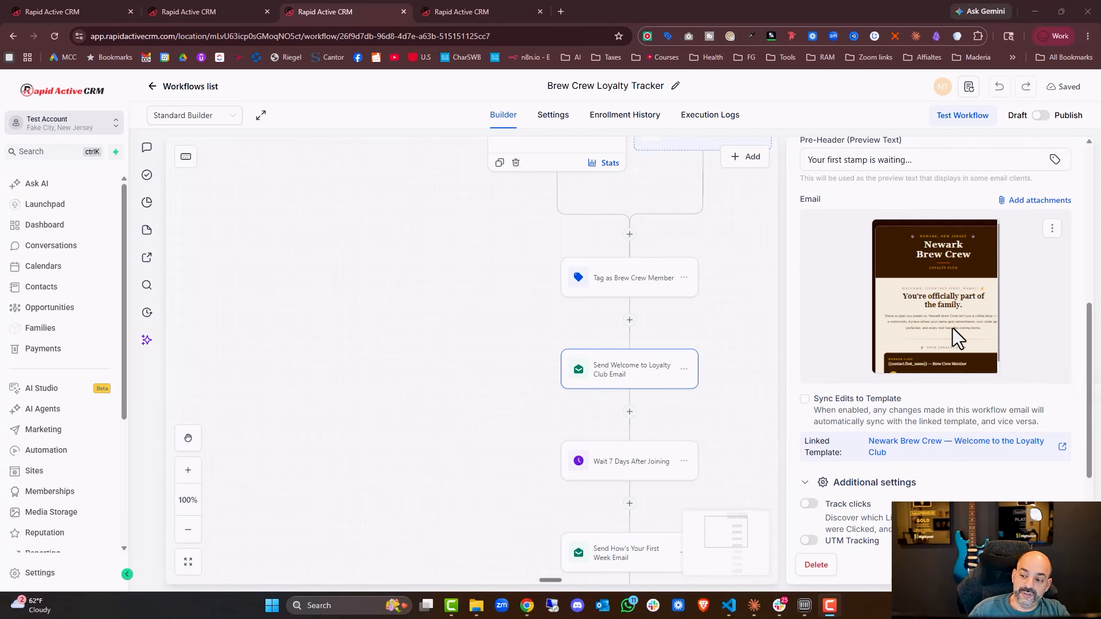
Open the welcome email's linked template preview, read through it, and return to the workflow.
click(1061, 448)
scroll(909, 314, down, 5)
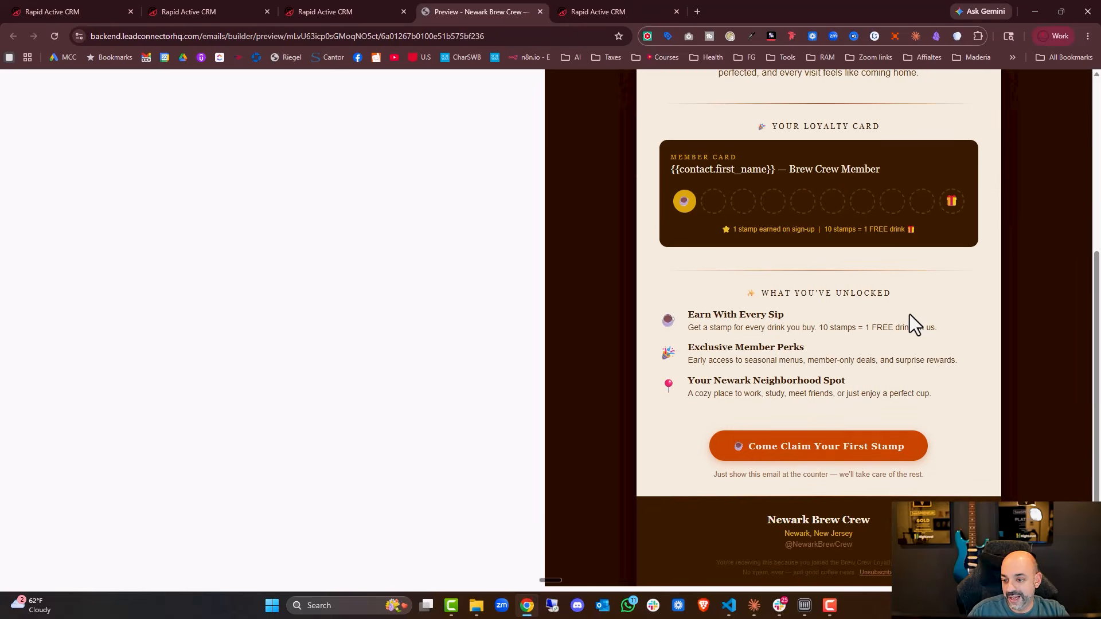
scroll(910, 315, down, 1)
scroll(911, 315, up, 5)
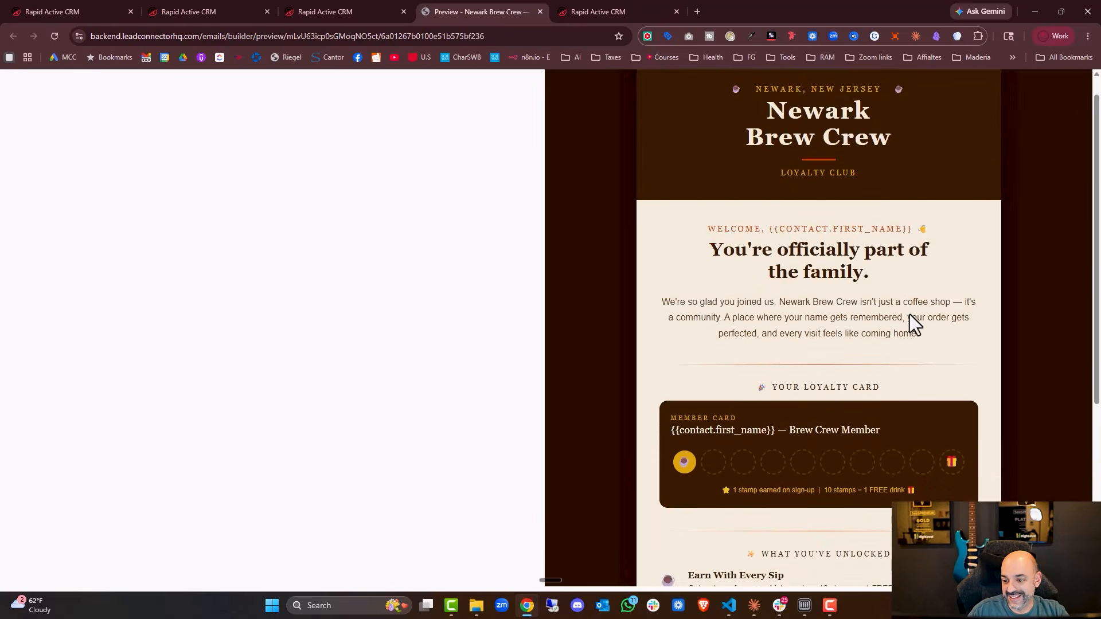
scroll(909, 314, down, 5)
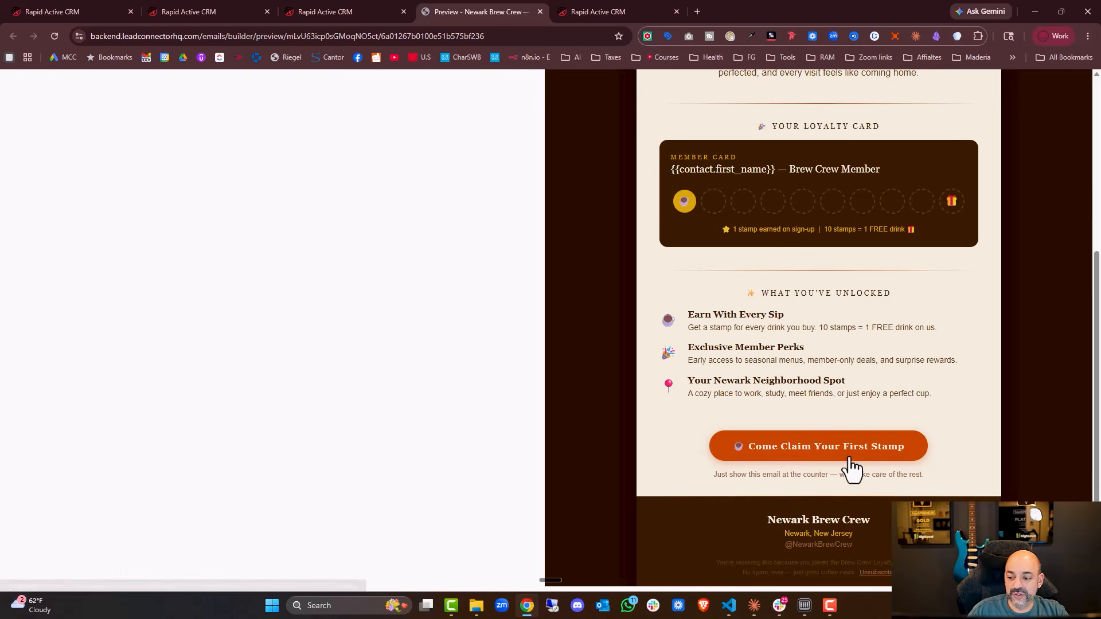
click(373, 10)
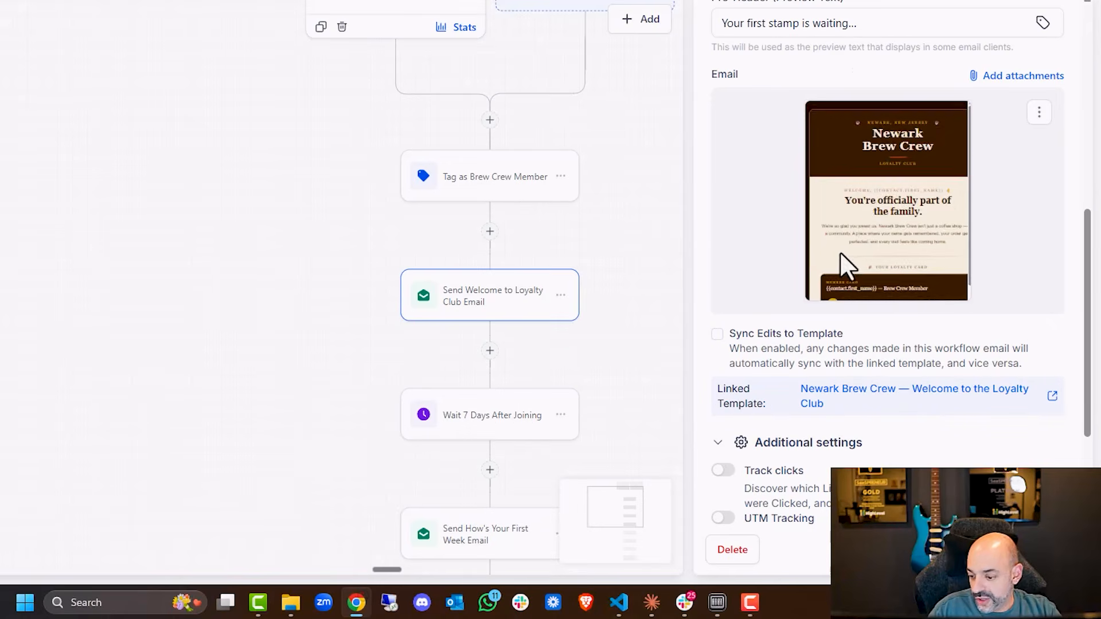
Turn on Sync Edits to Template for the welcome email action.
scroll(898, 336, down, 4)
click(846, 399)
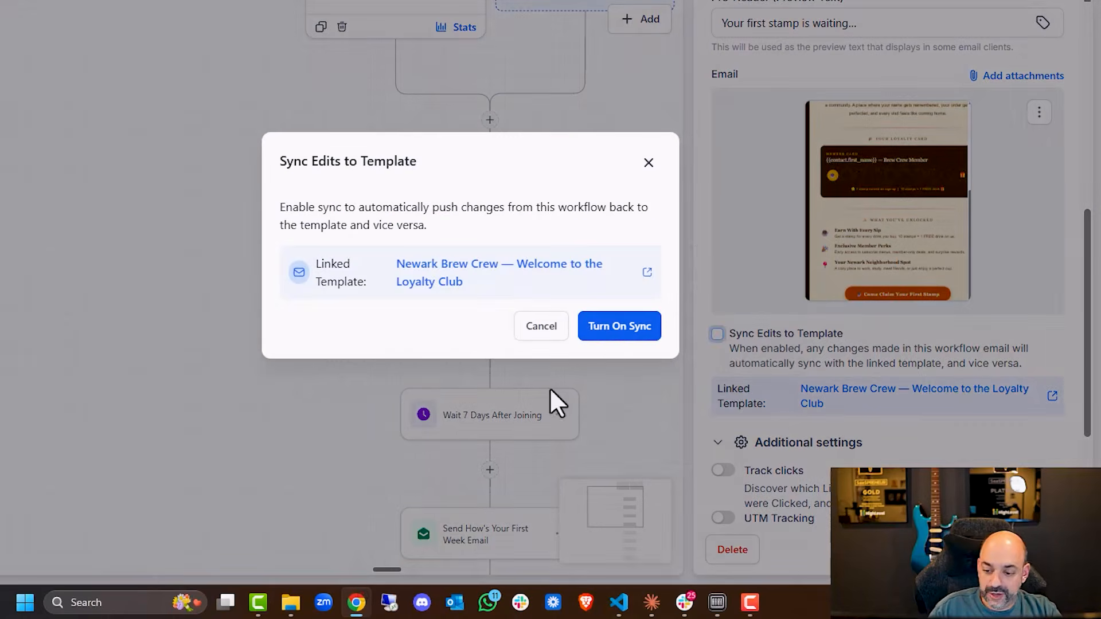
click(610, 328)
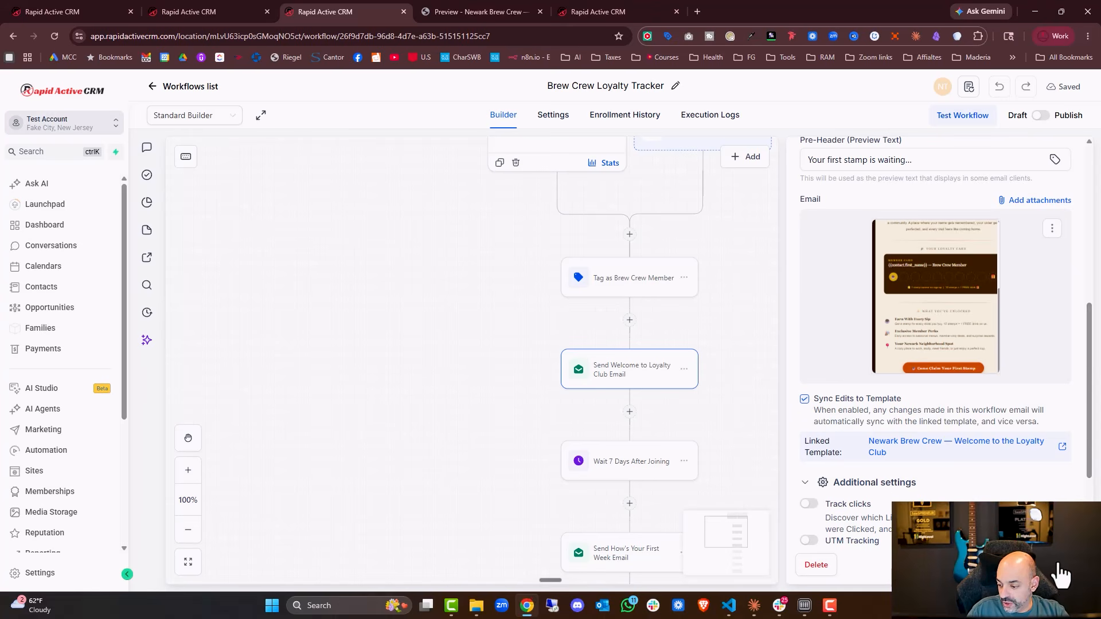
Enter the sender's e-mail address in the welcome email's From Email field and close the action.
click(1060, 156)
scroll(1019, 338, up, 5)
click(863, 288)
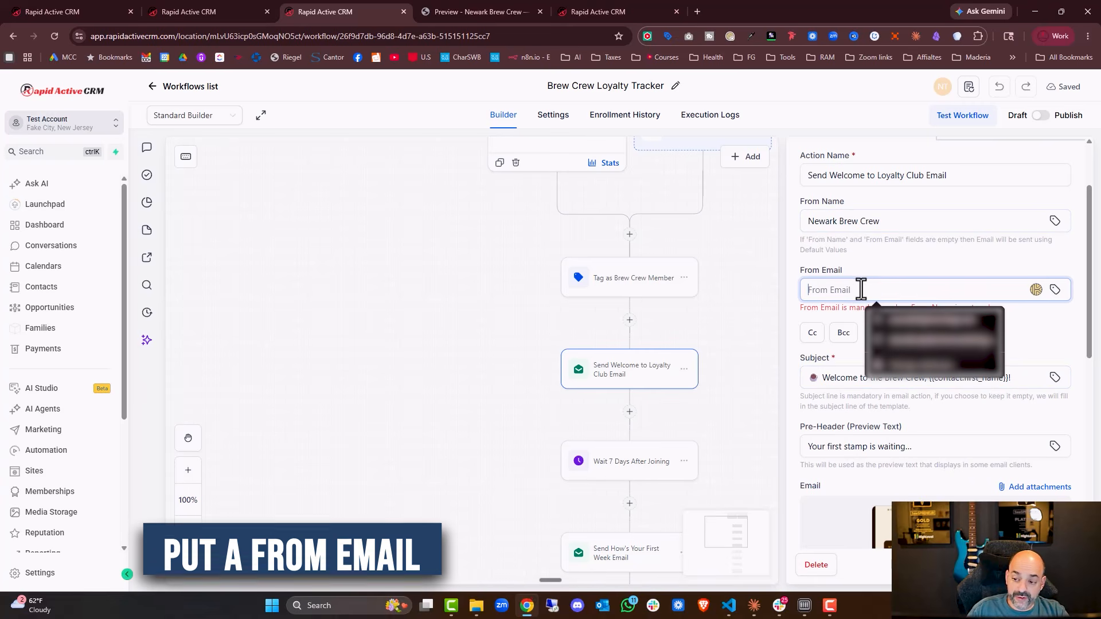
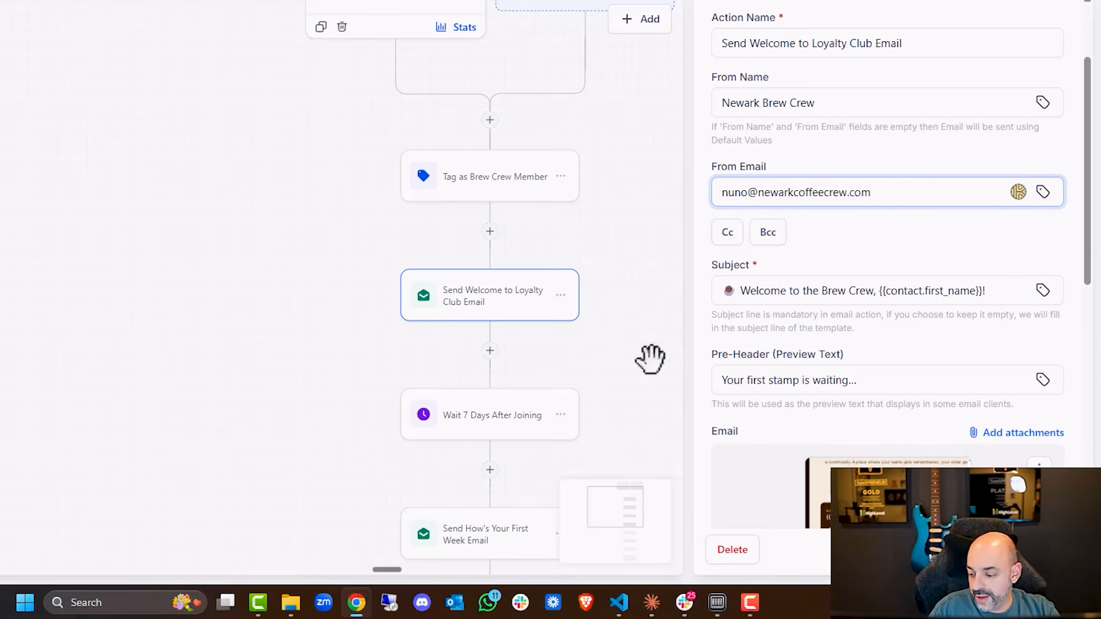
click(1040, 548)
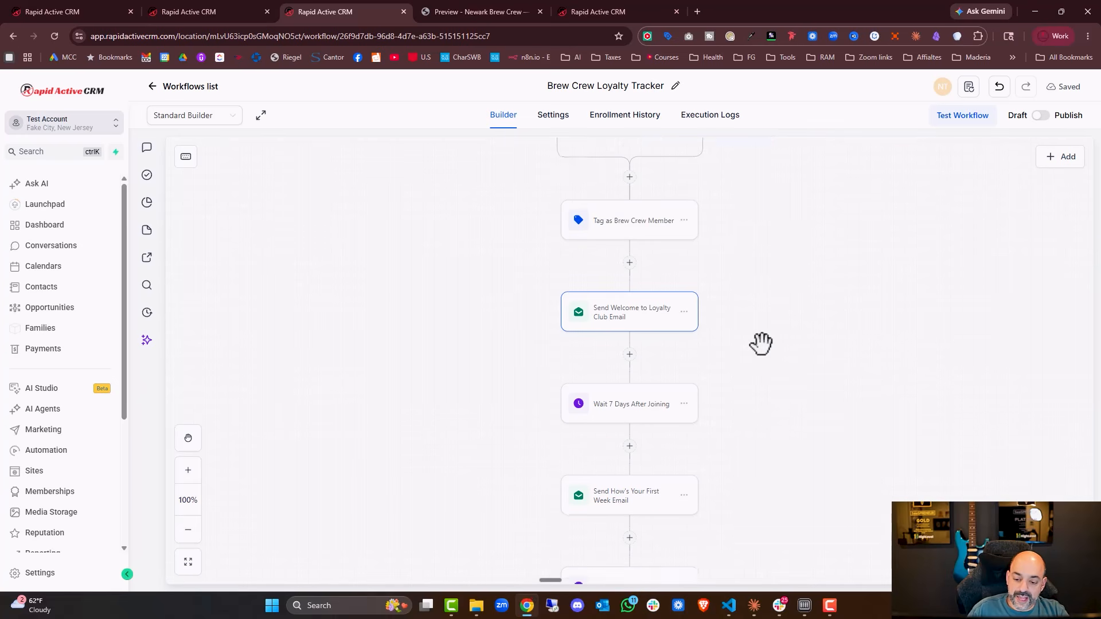
Open and read the How's Your First Week email action's message.
scroll(517, 389, down, 1)
click(517, 389)
scroll(506, 394, down, 2)
click(642, 393)
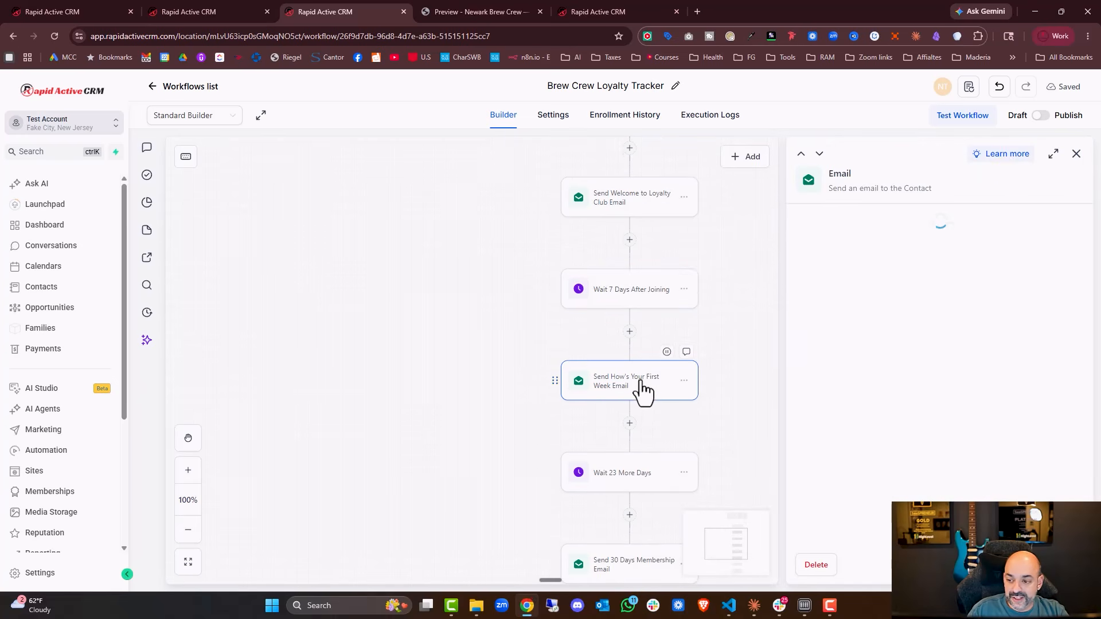
scroll(929, 332, down, 3)
scroll(929, 332, down, 6)
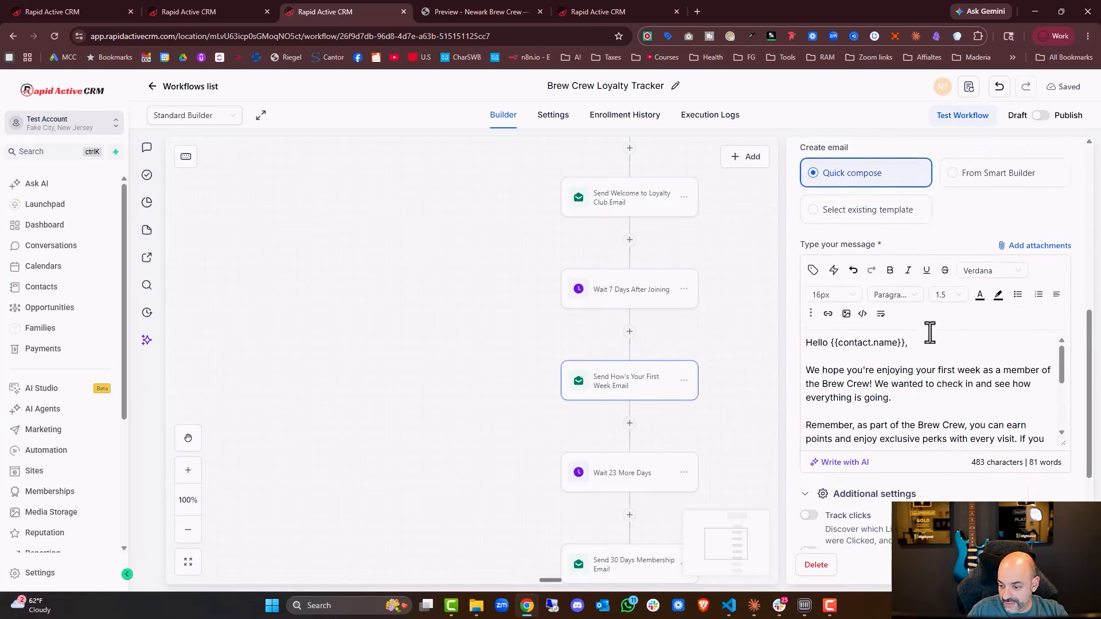
scroll(1001, 270, down, 5)
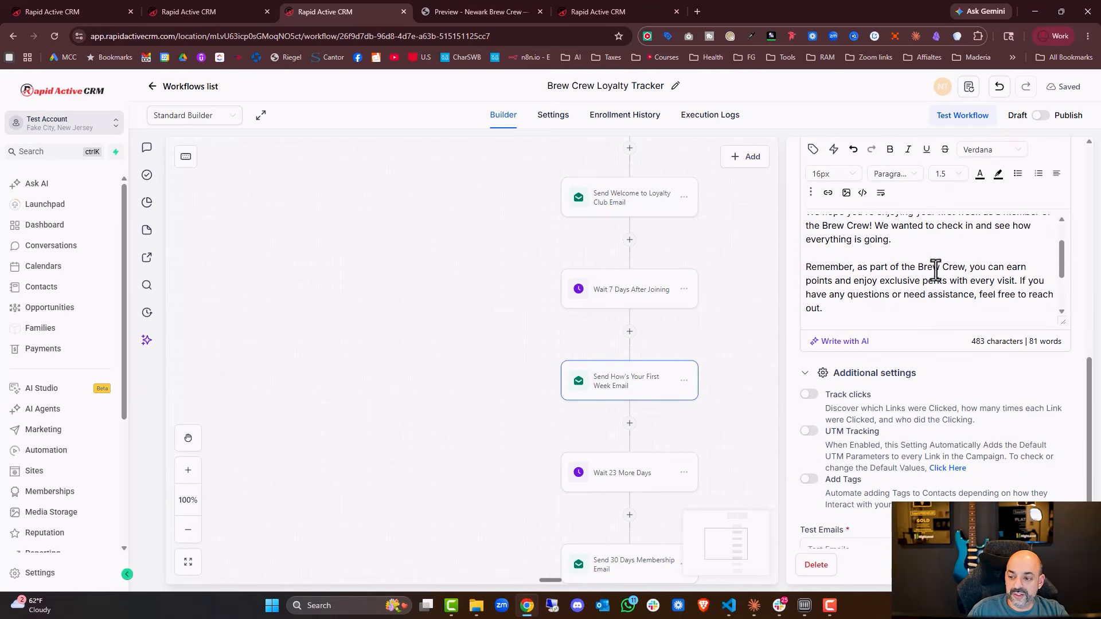
key(Escape)
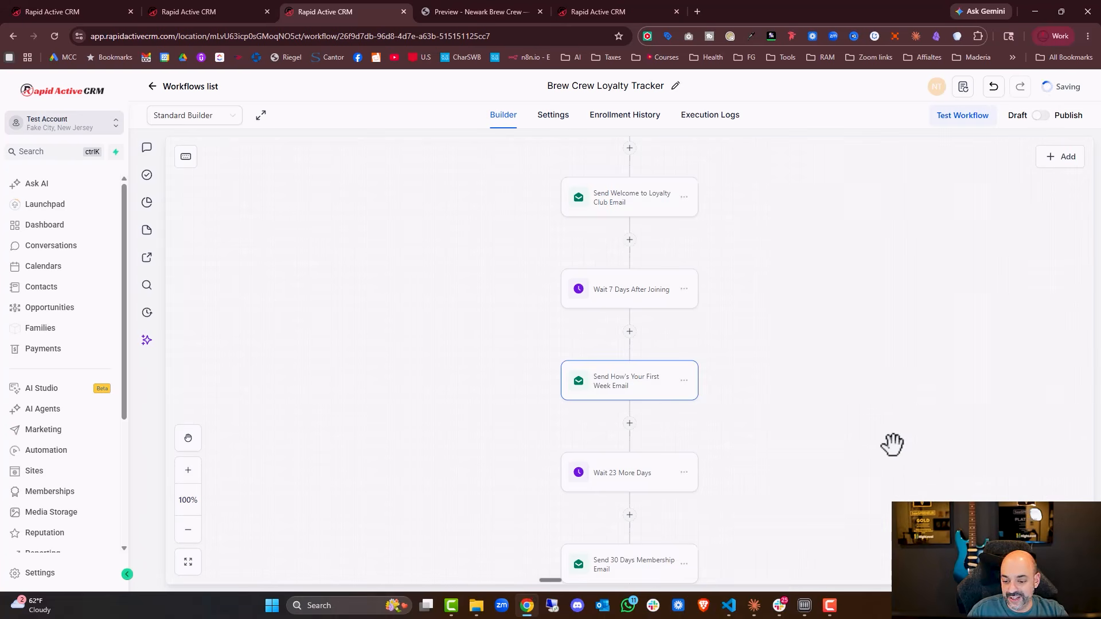
Delete the Wait 30 Days Before Looping step along with all actions below it.
scroll(860, 444, down, 3)
scroll(659, 405, down, 1)
scroll(659, 406, down, 1)
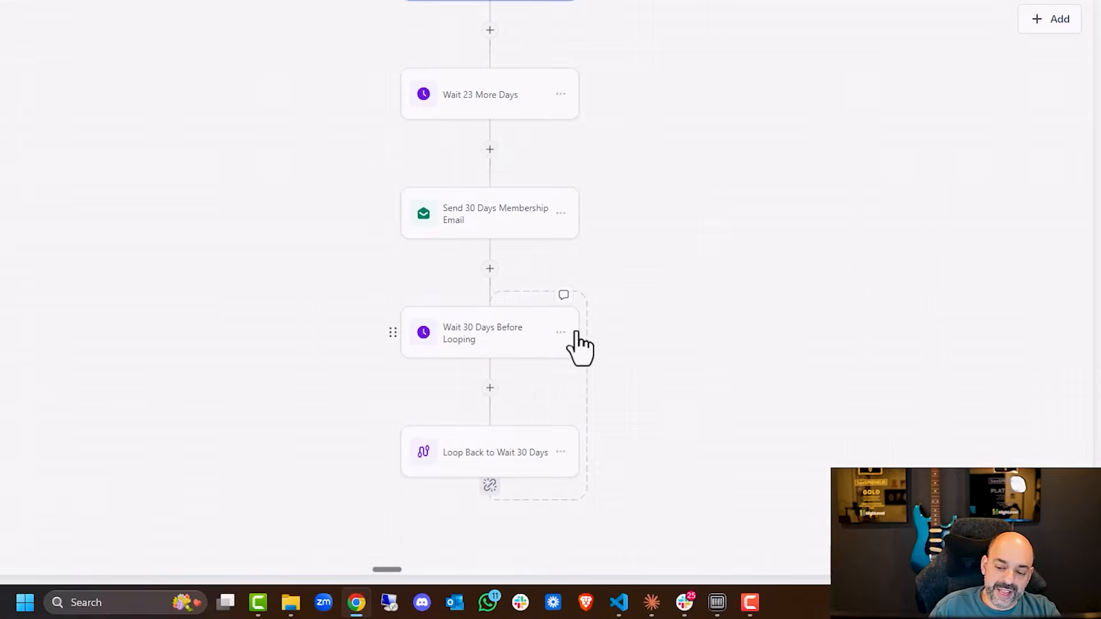
click(561, 332)
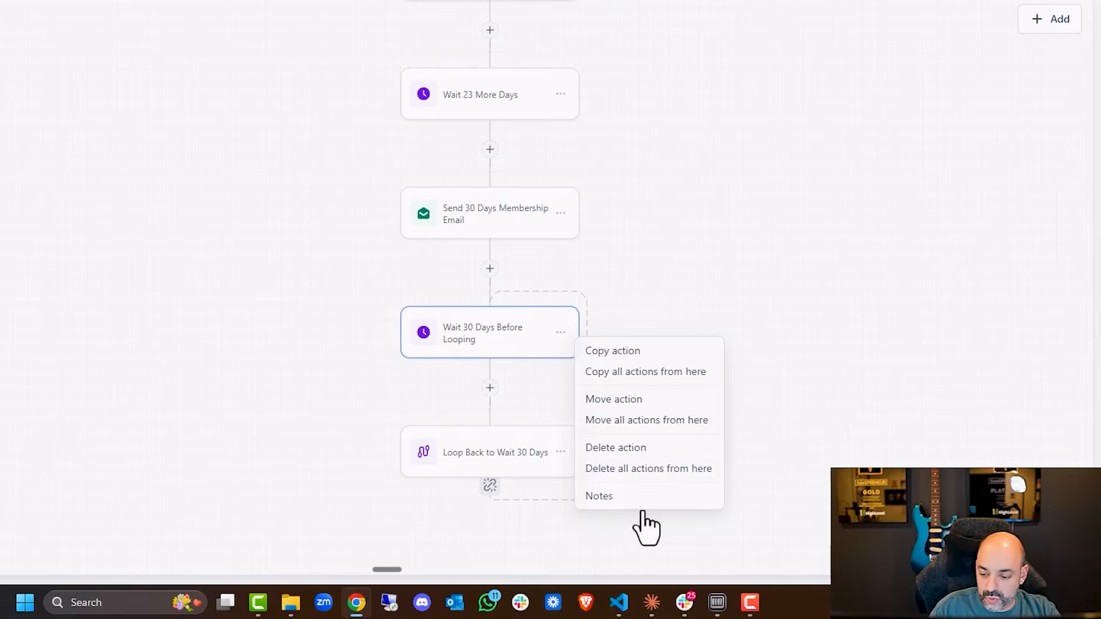
click(657, 469)
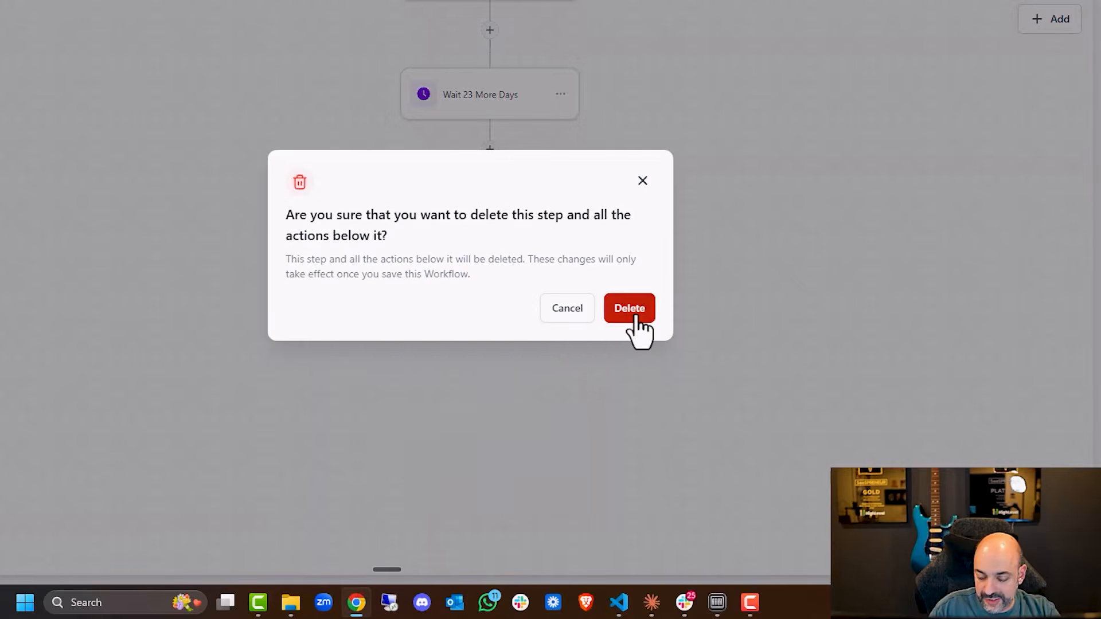
click(630, 309)
Publish the Brew Crew Loyalty Tracker workflow and save it.
scroll(533, 455, up, 2)
scroll(550, 319, up, 3)
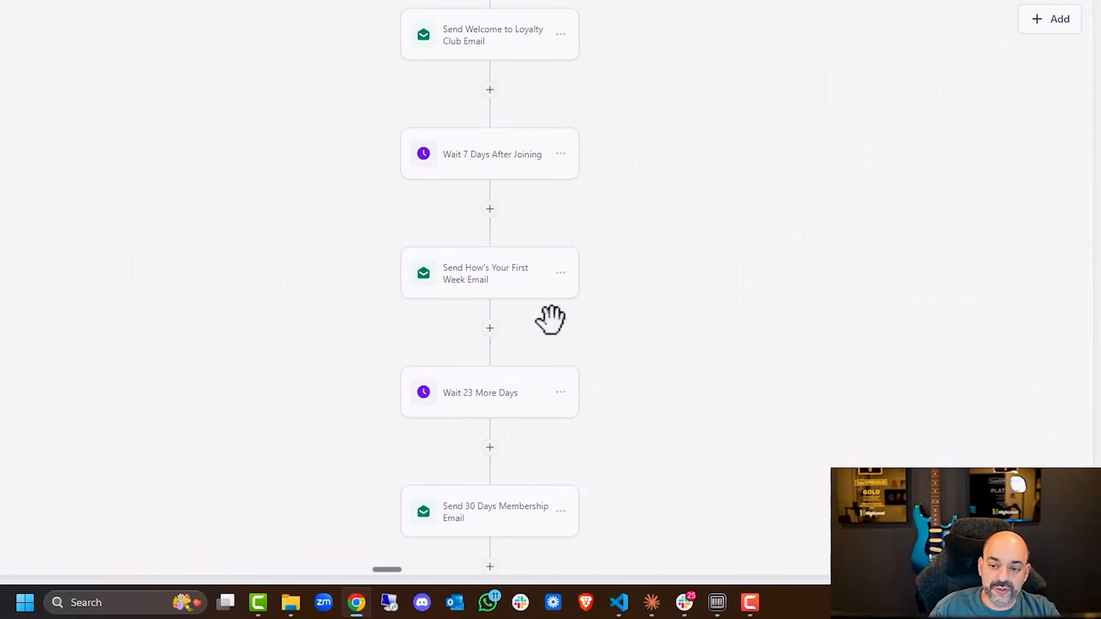
scroll(516, 499, down, 1)
scroll(556, 255, up, 8)
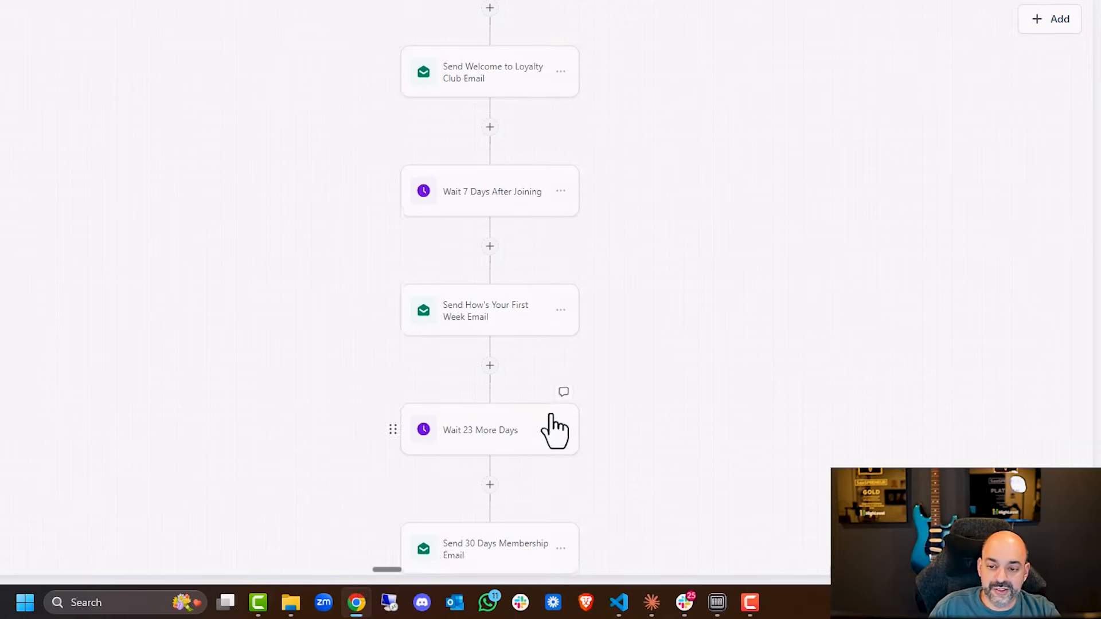
scroll(488, 121, up, 3)
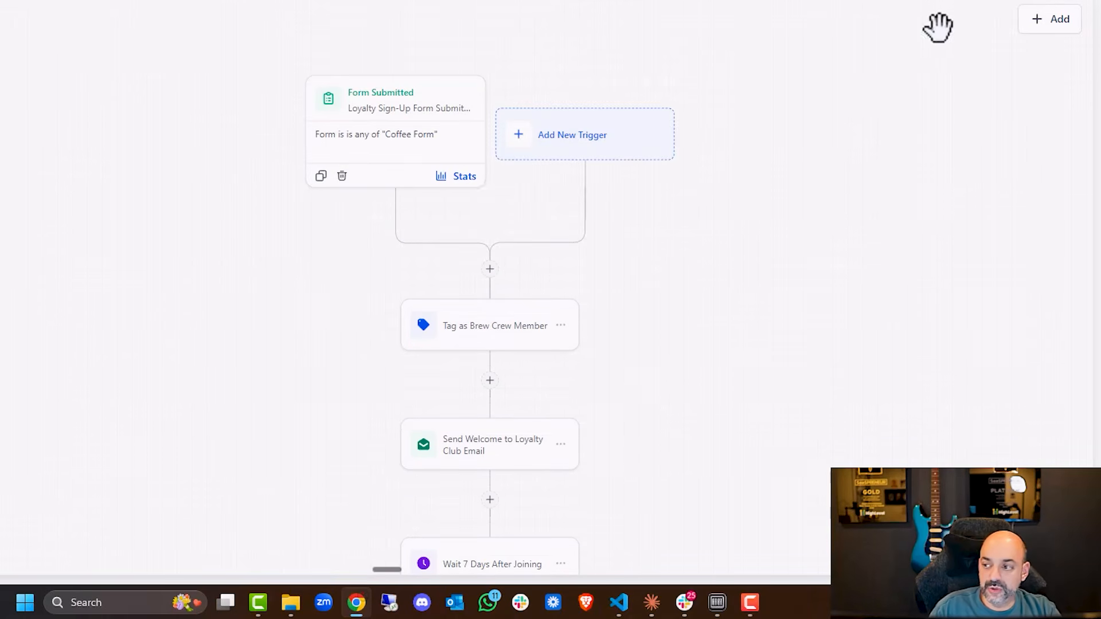
click(1042, 117)
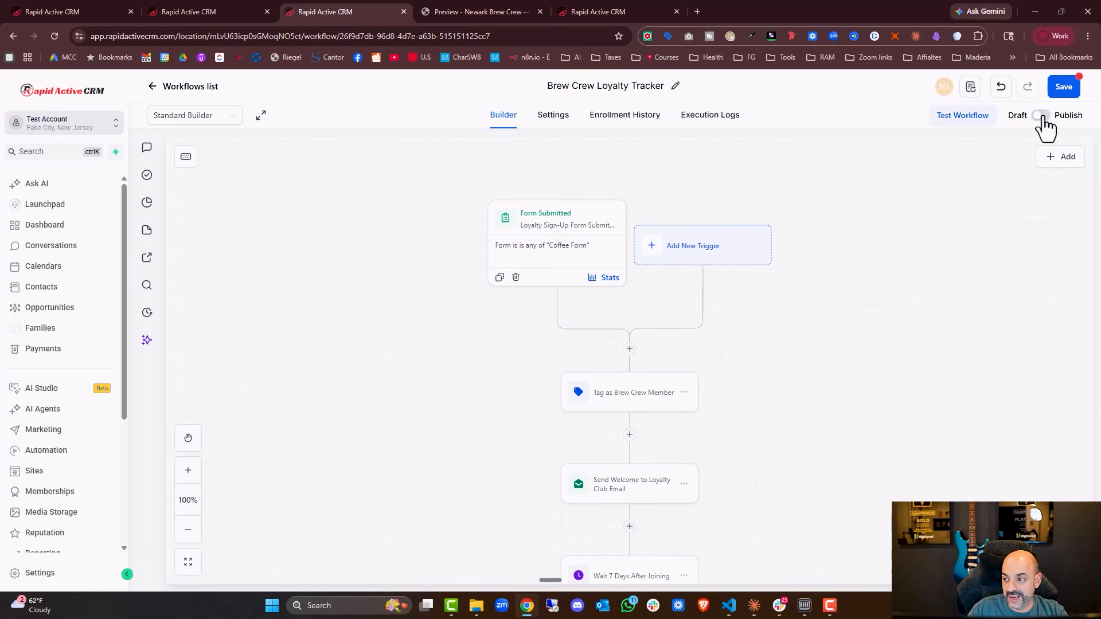
click(1064, 87)
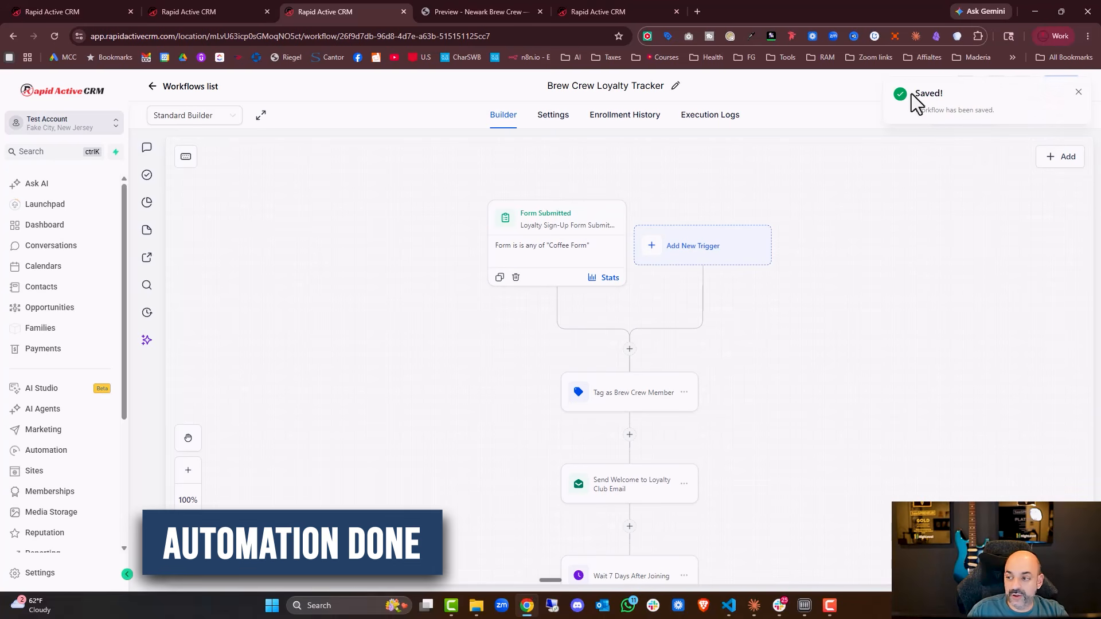
click(1078, 94)
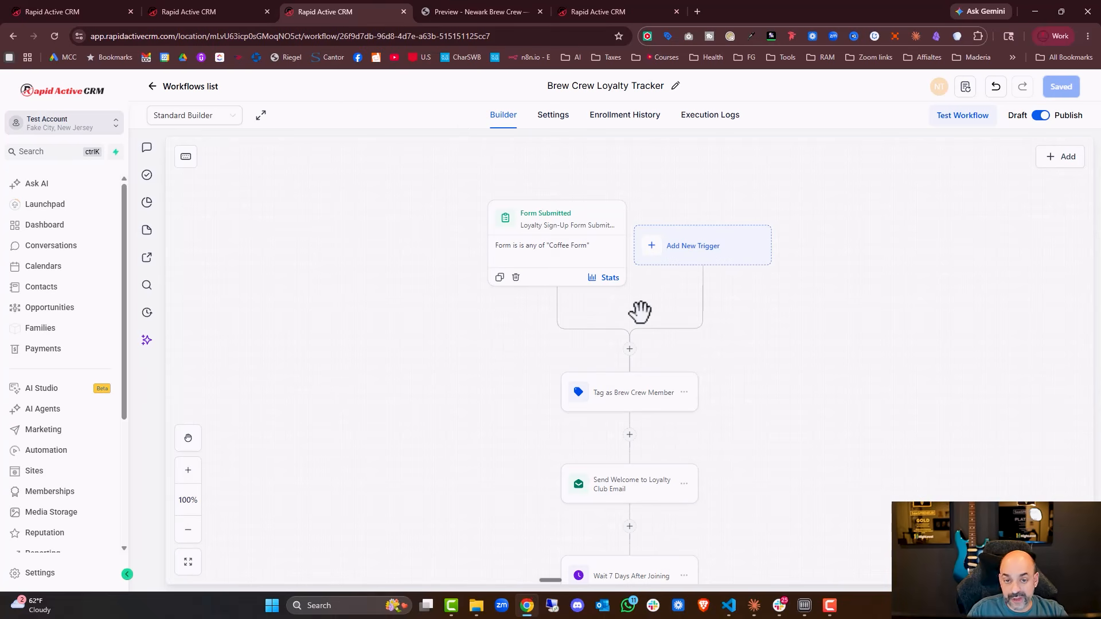
Open the Coffee Form's embed options and copy its embed code with the Popup layout.
click(474, 14)
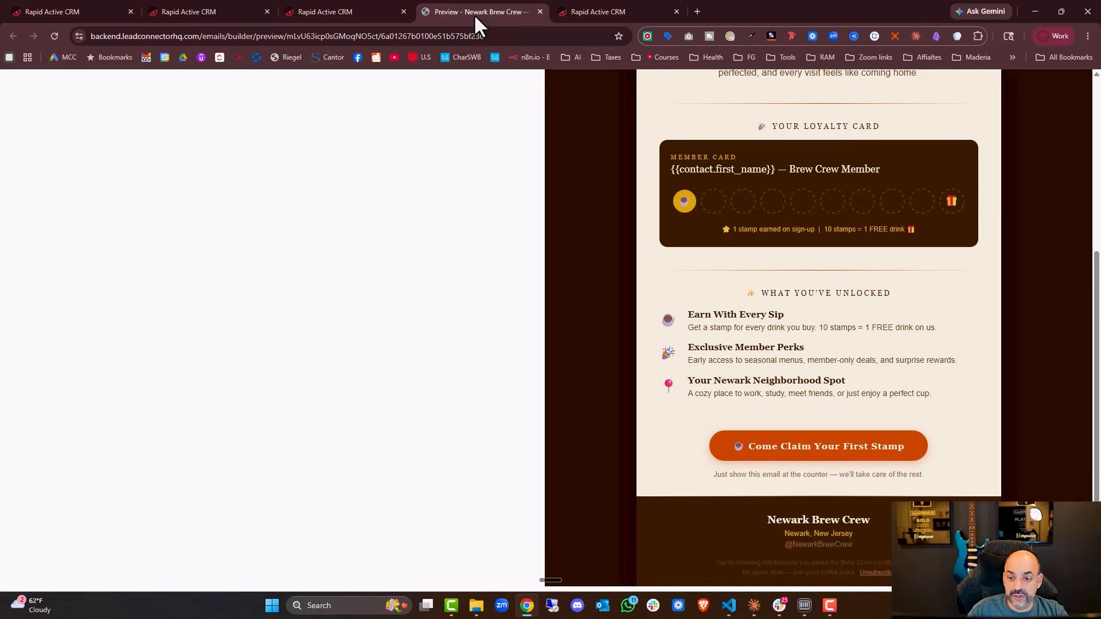
click(538, 9)
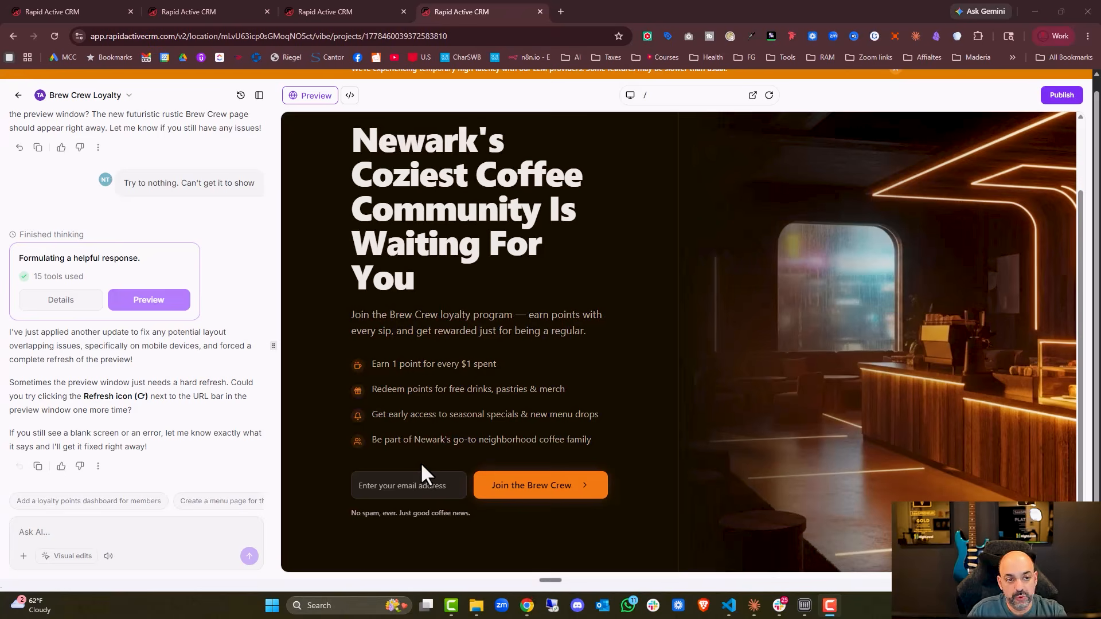
click(170, 12)
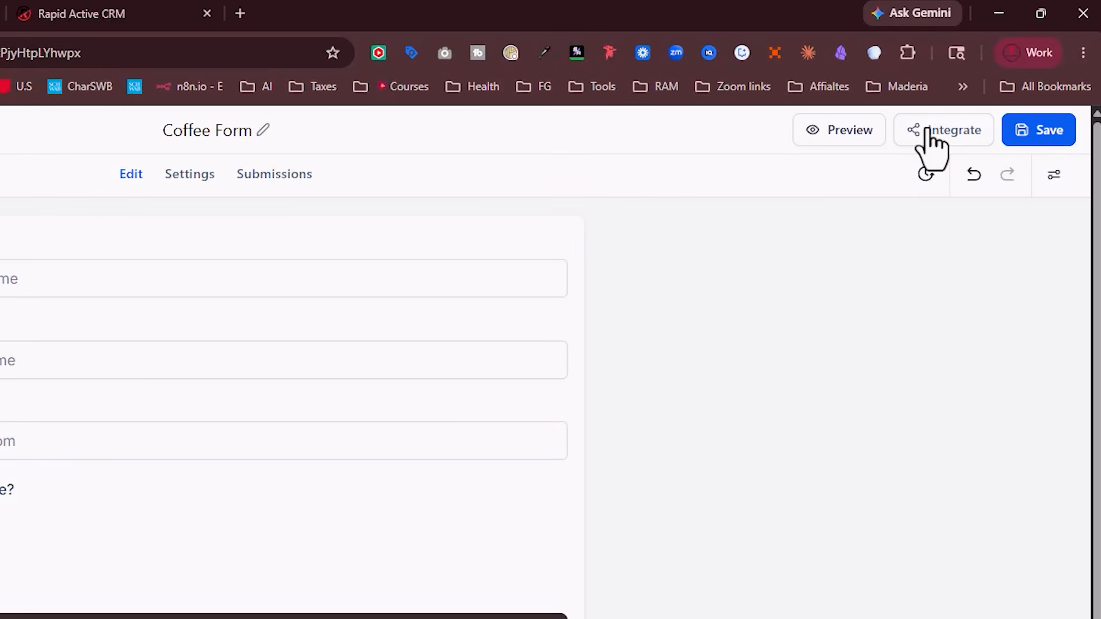
click(931, 138)
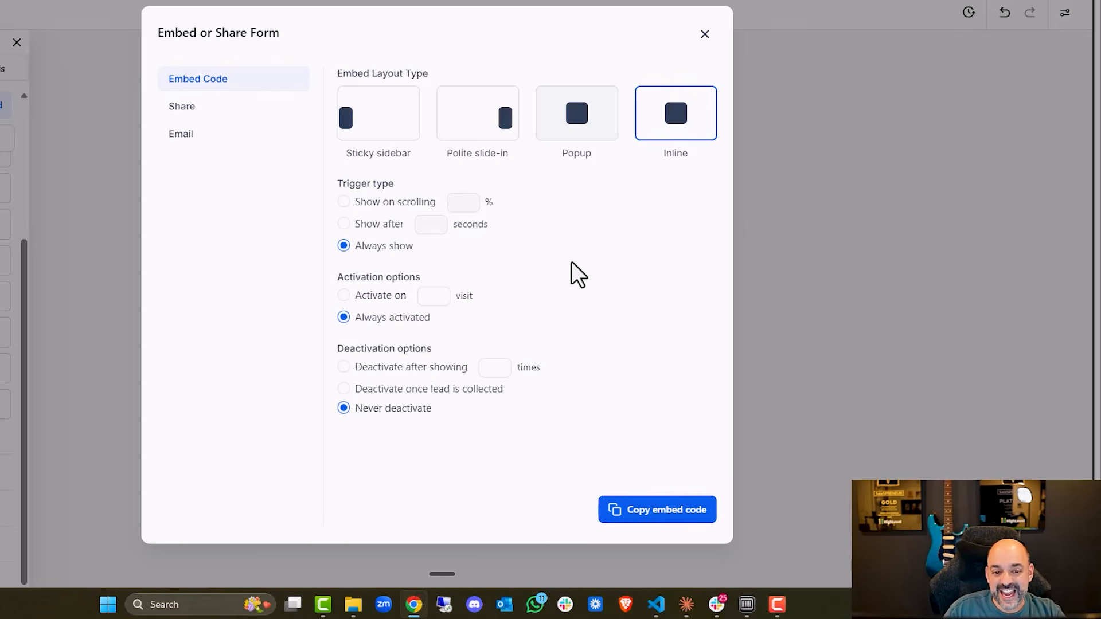
click(204, 115)
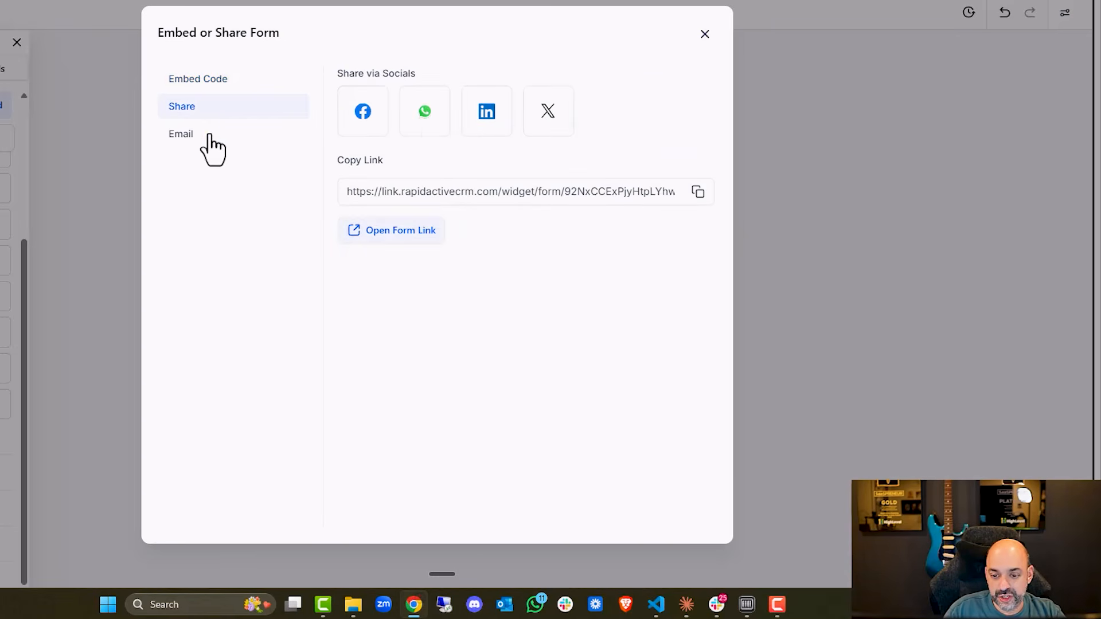
click(234, 141)
click(241, 90)
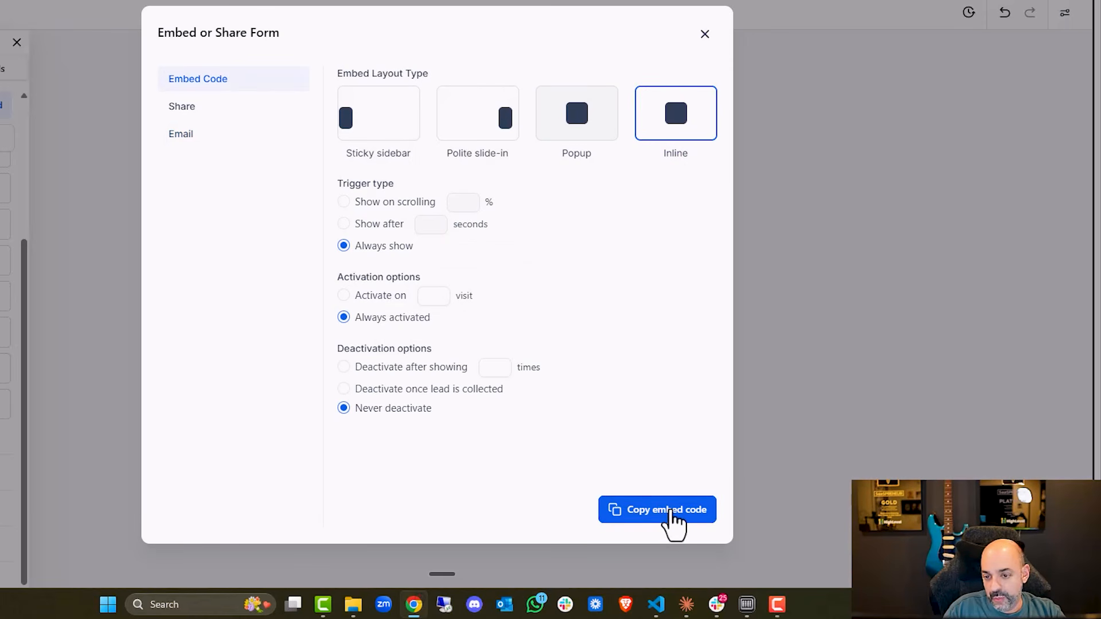
click(583, 121)
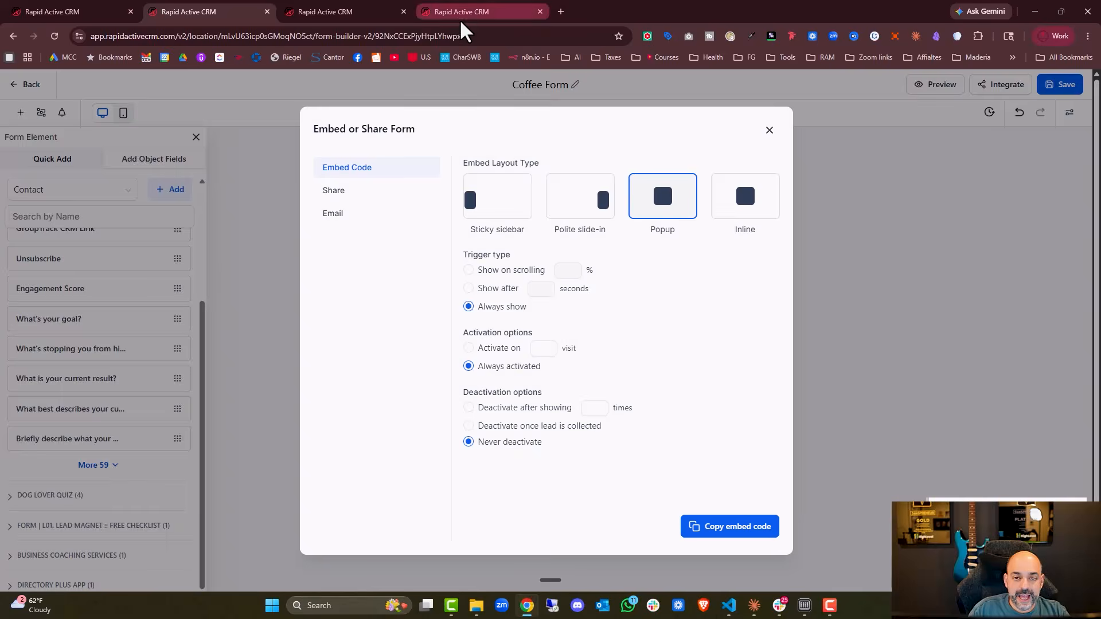
Ask the AI builder to make the Join the Brew Crew button open a popup embedding the pasted Coffee Form code.
click(459, 11)
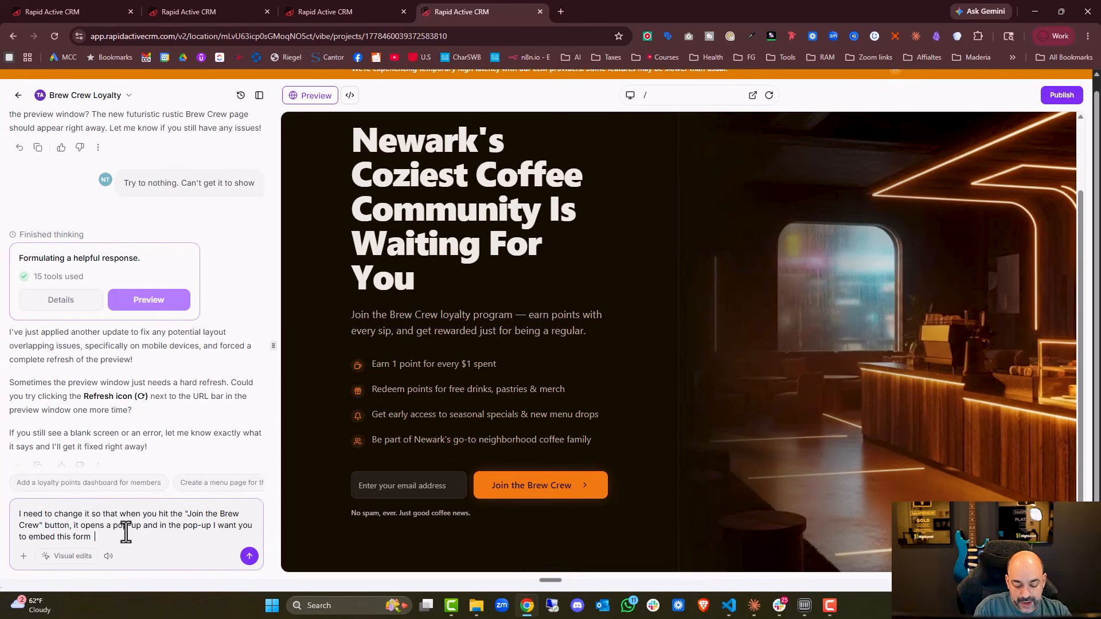
key(ctrl+v)
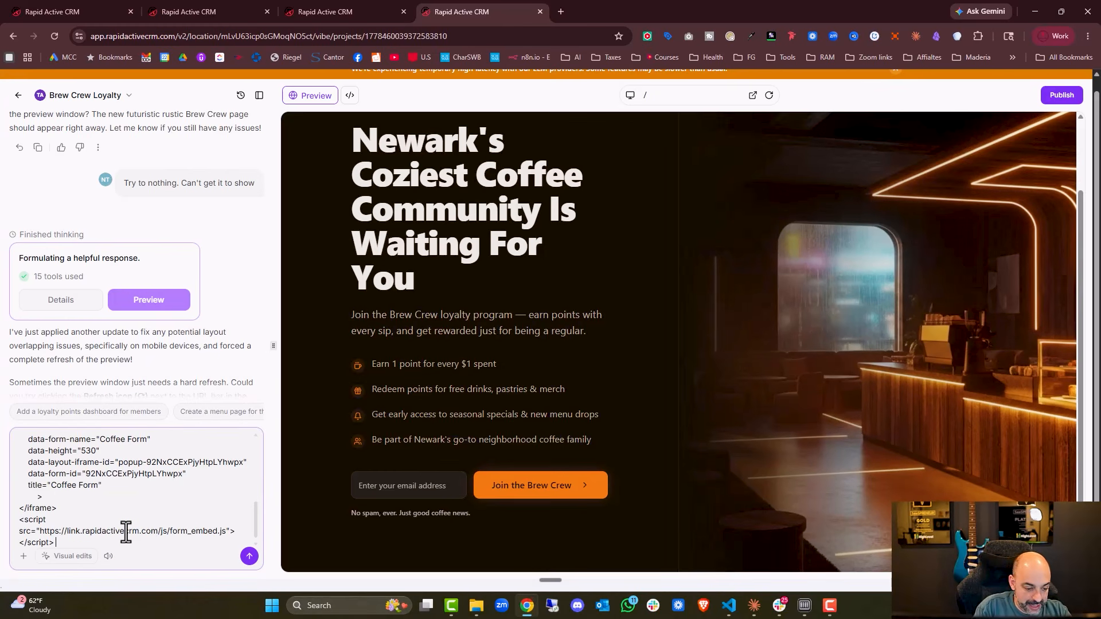
key(Return)
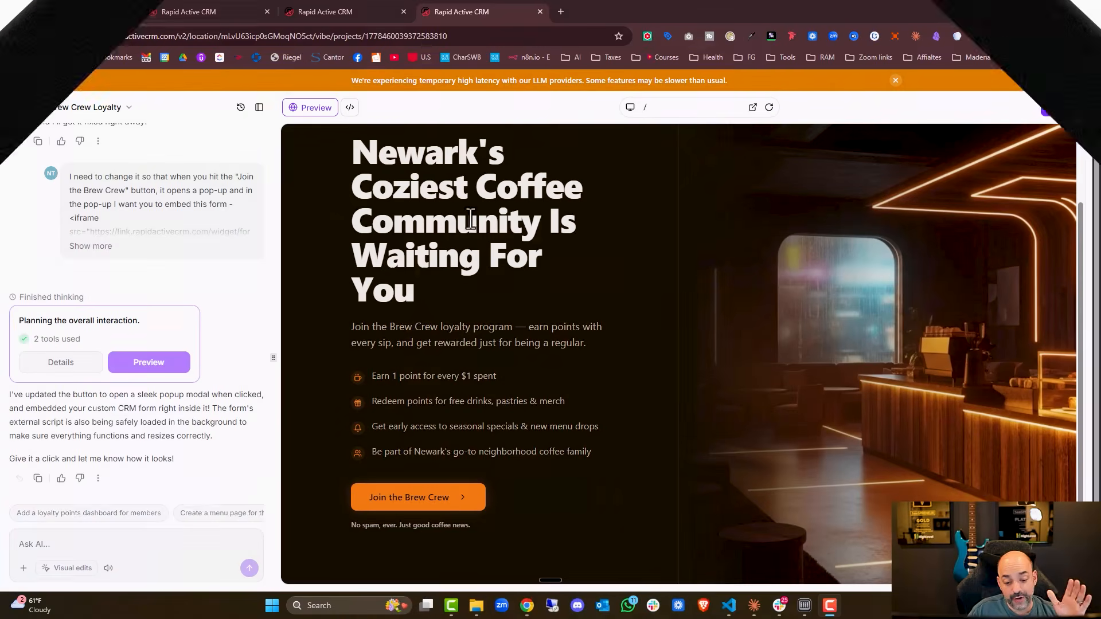
Test the popup by submitting the Coffee Form with a first name, last name, test e-mail and Cappuccino.
click(425, 499)
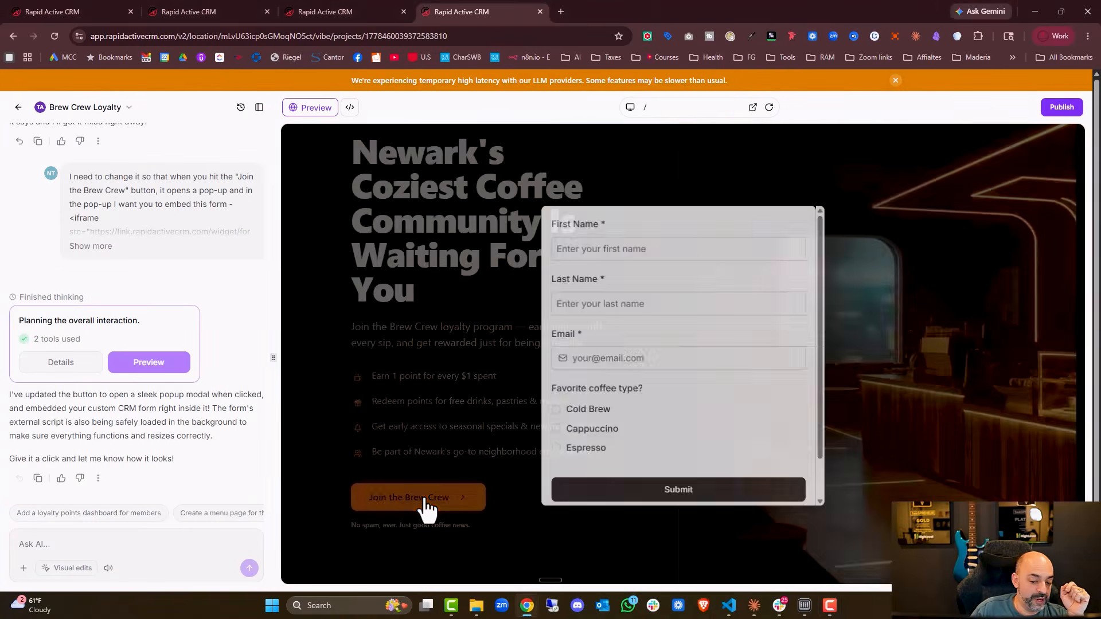
click(612, 221)
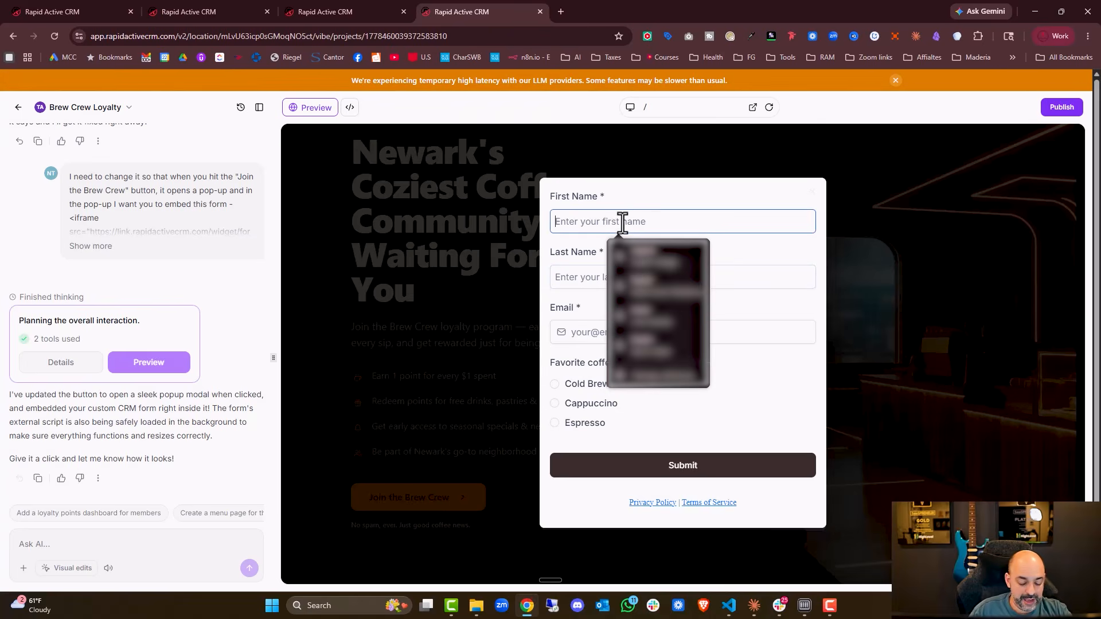
key(Tab)
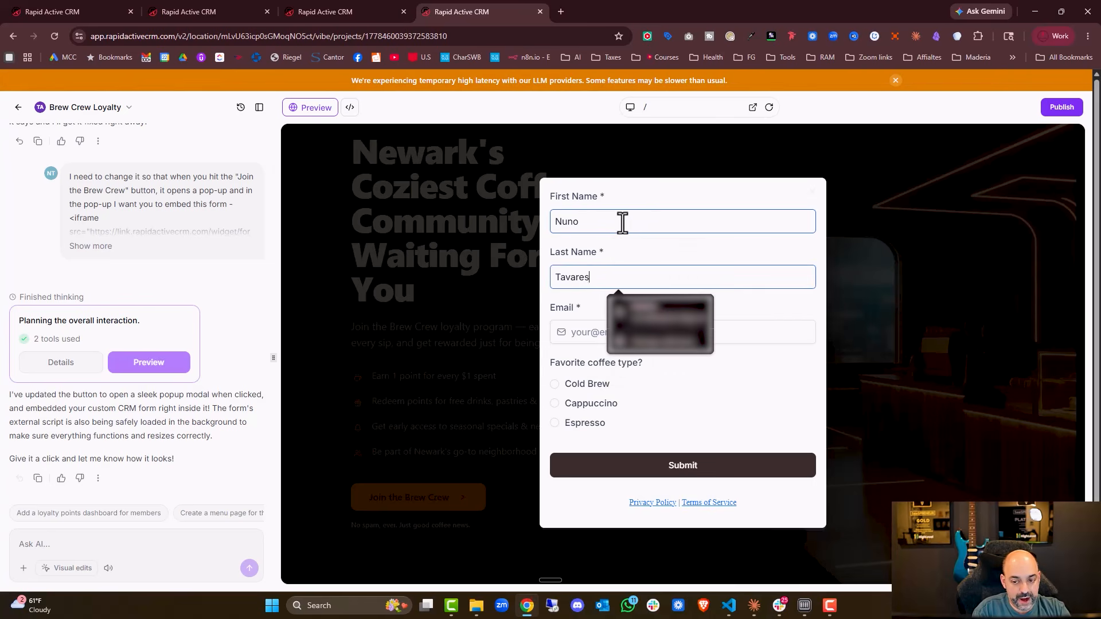
text(`)
key(Tab)
text(nun)
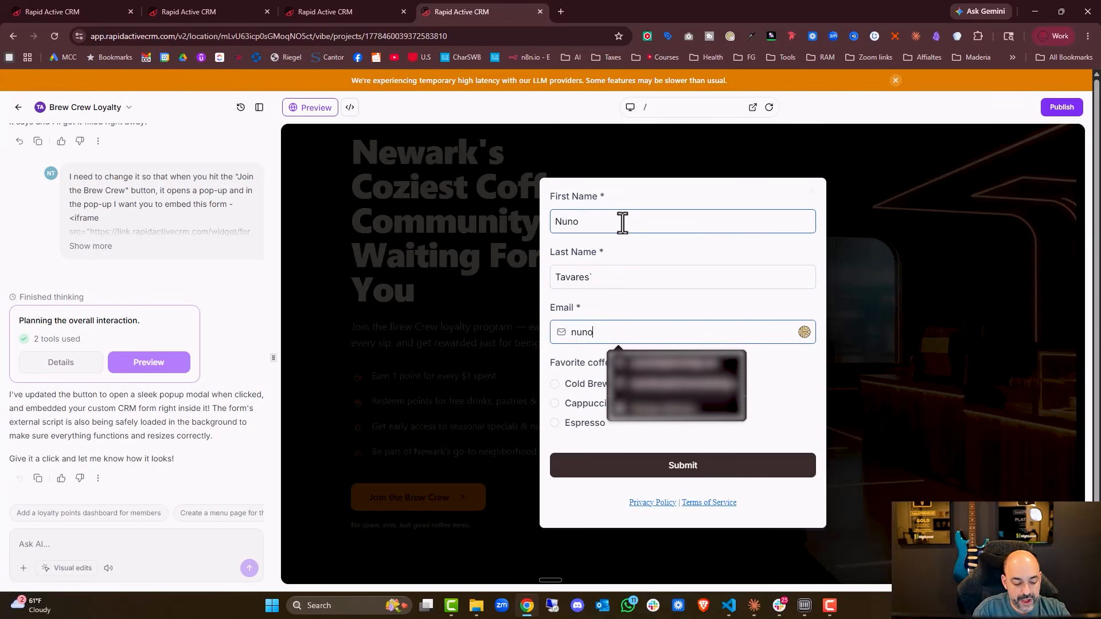
text(o@test.com)
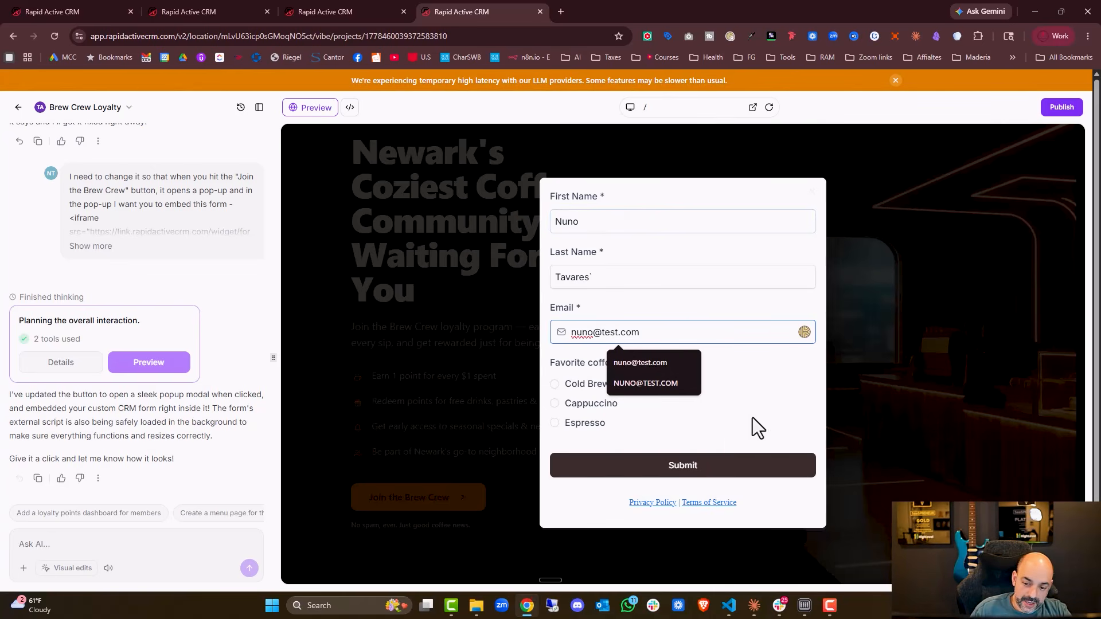
click(600, 403)
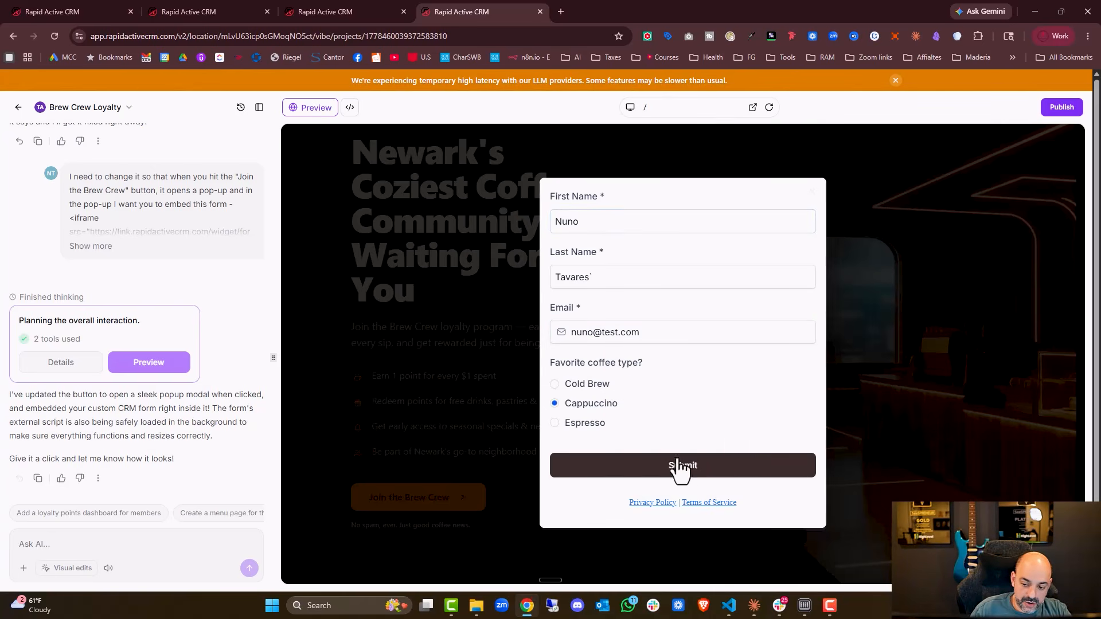
click(681, 466)
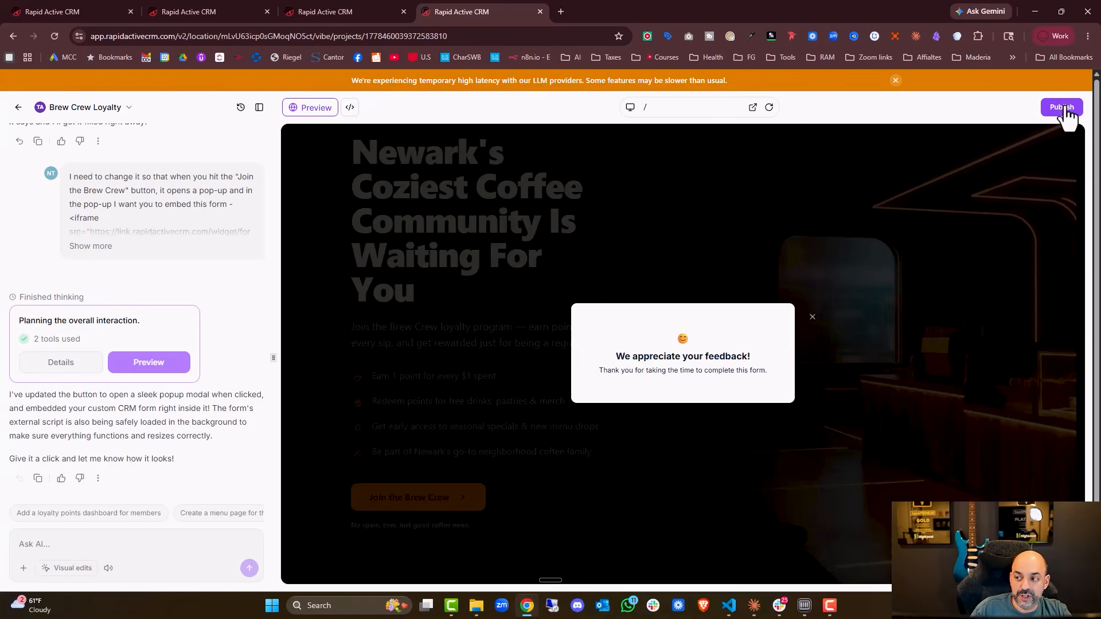
Publish the landing page at brew-crew-loyalty.vibepreview.com, applying the website info changes.
click(1055, 6)
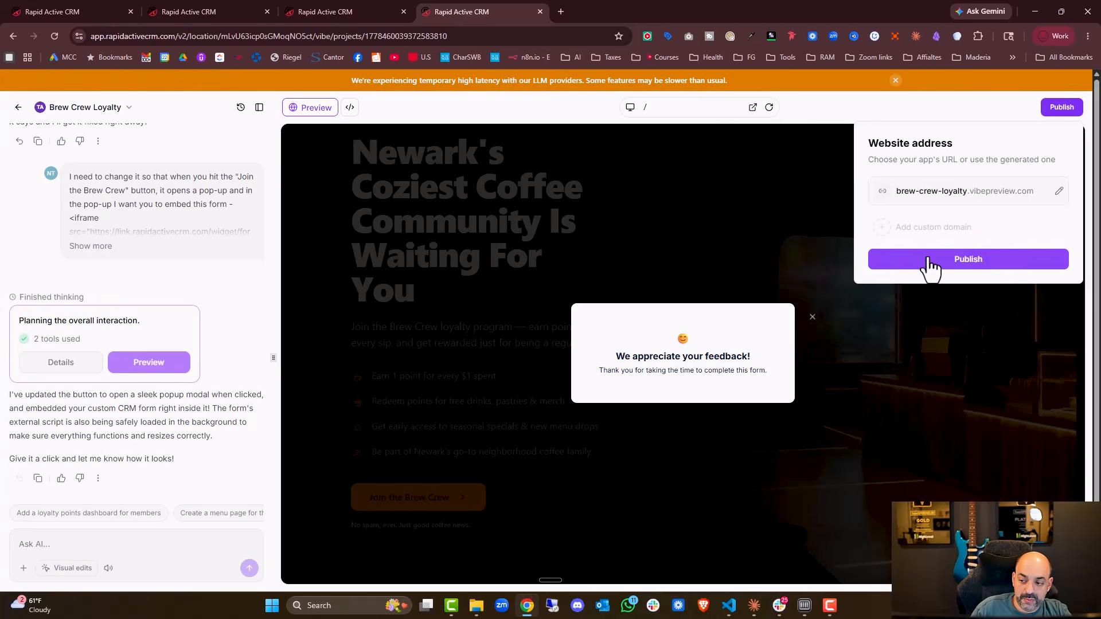
click(930, 263)
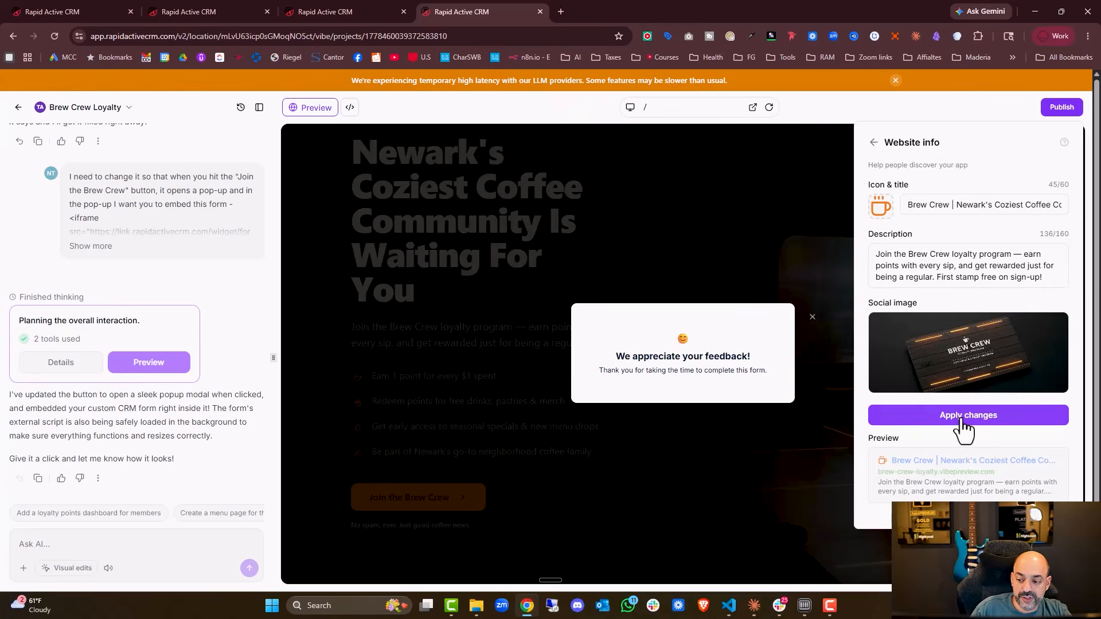
mouse_move(990, 376)
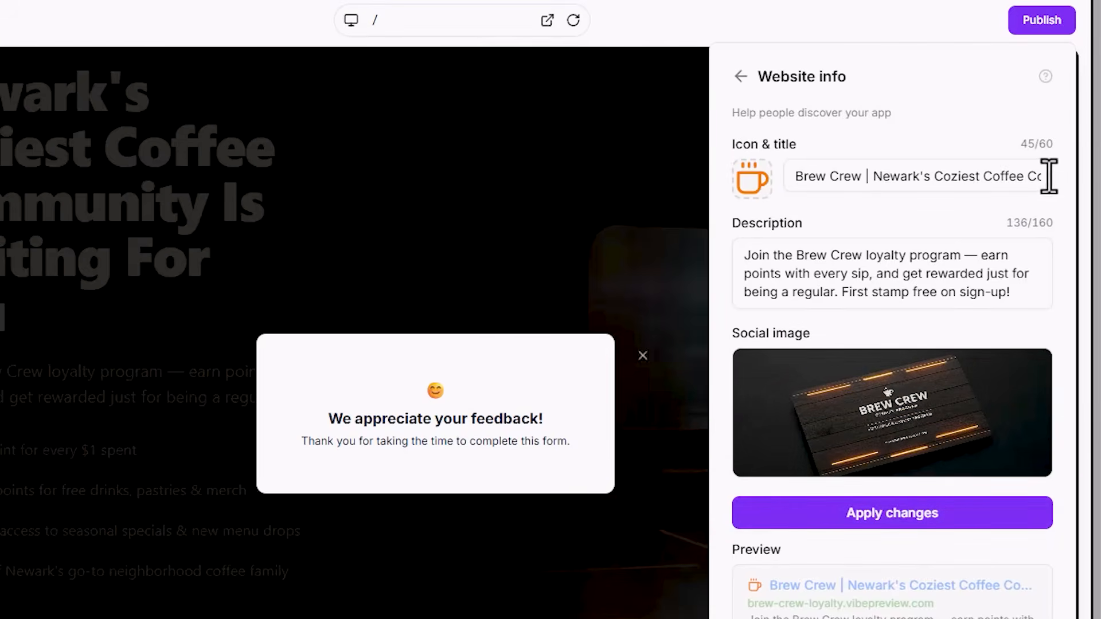
click(915, 513)
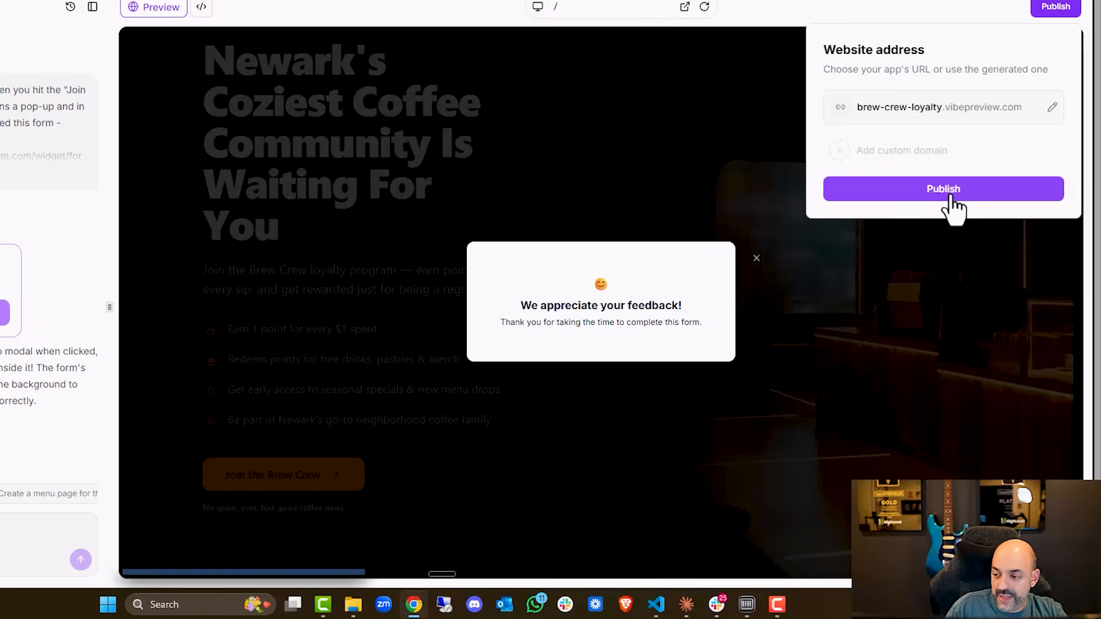
click(904, 275)
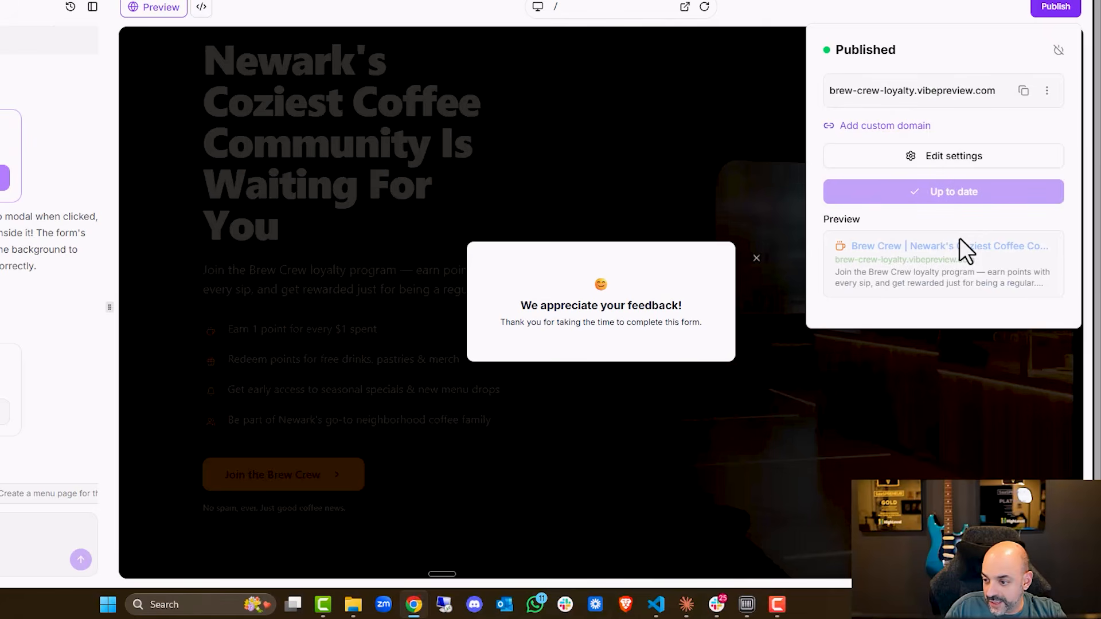
Start connecting the custom domain coffecrew.com to the published landing page.
click(909, 127)
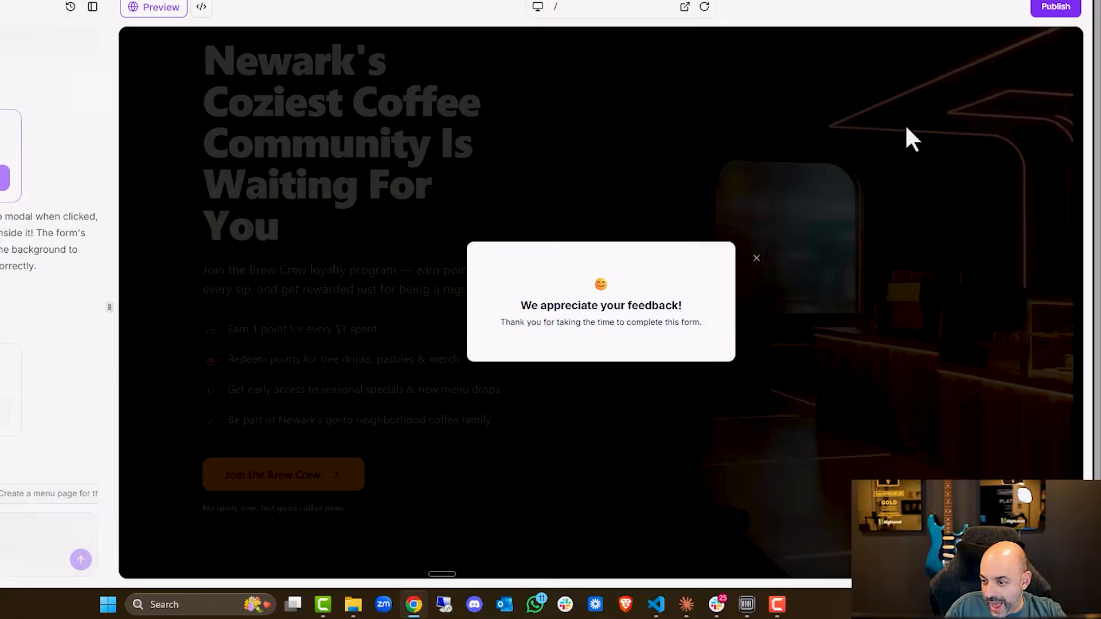
click(352, 268)
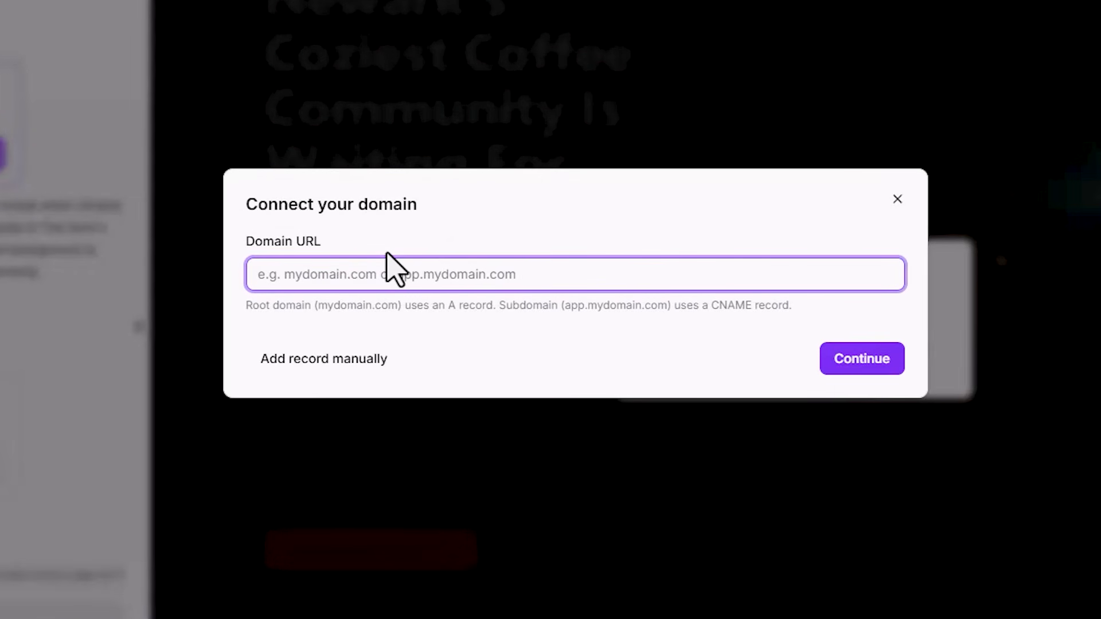
text(coffec)
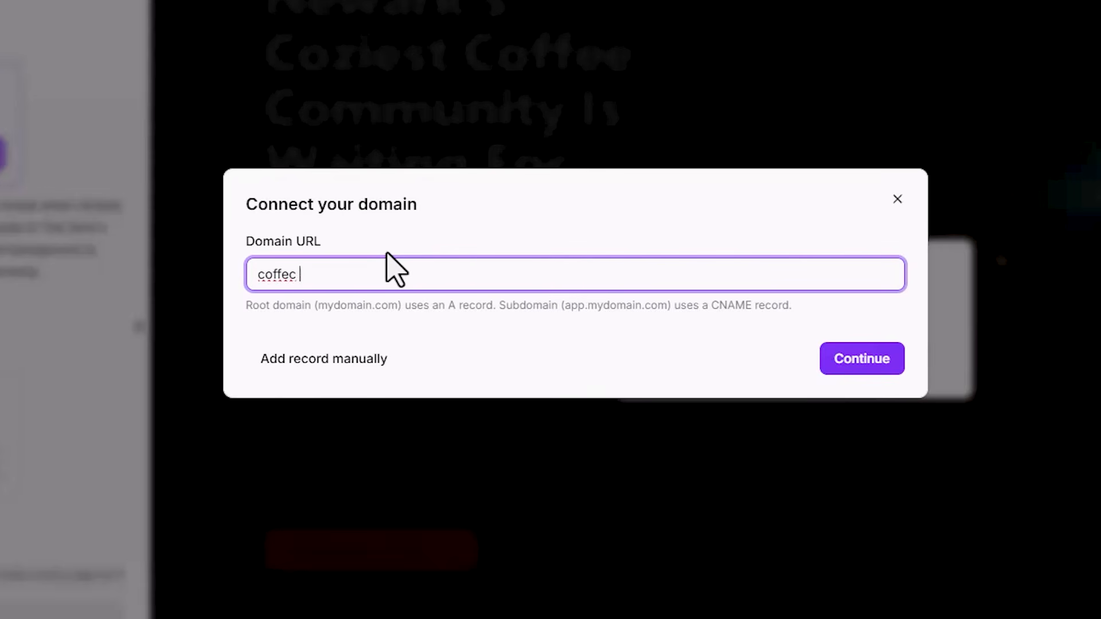
text(rew.com)
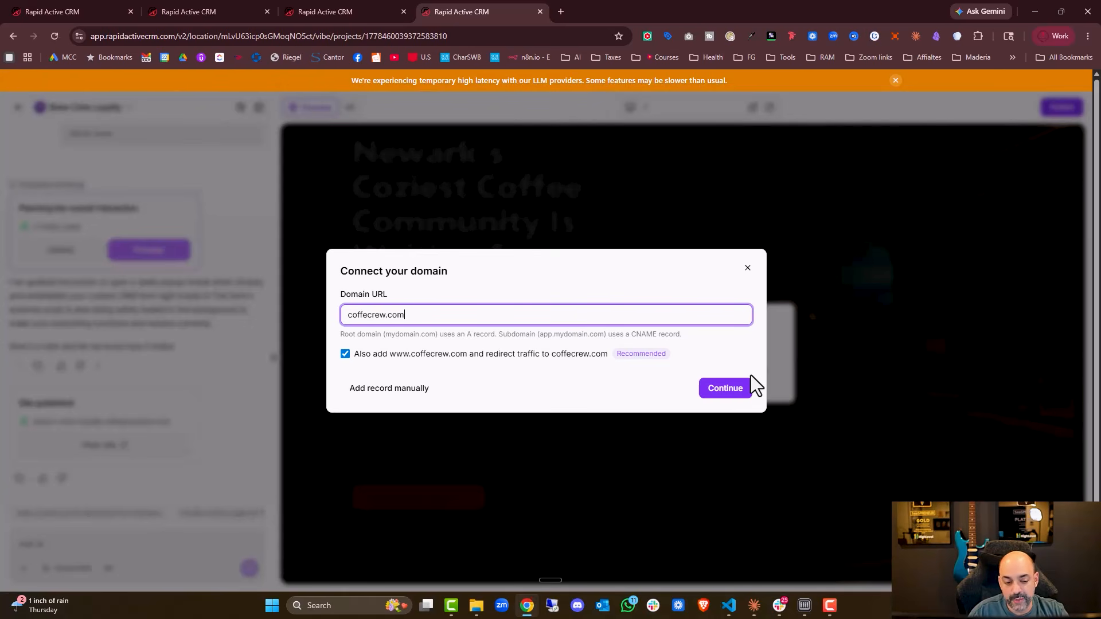
click(900, 186)
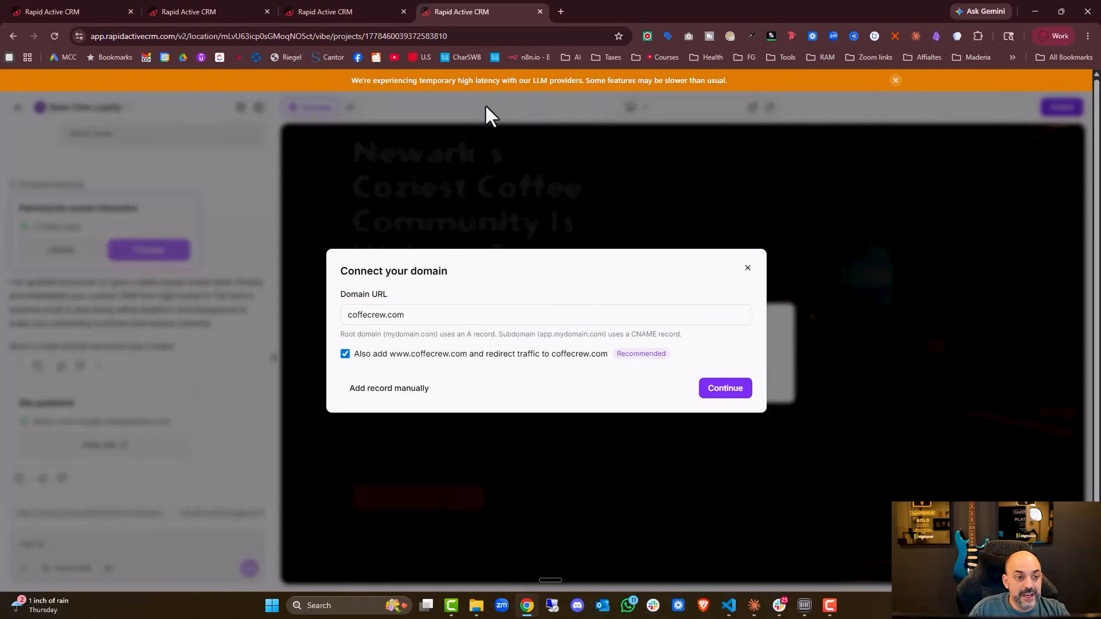
Close the Coffee Form's embed dialog and leave the form builder.
click(181, 11)
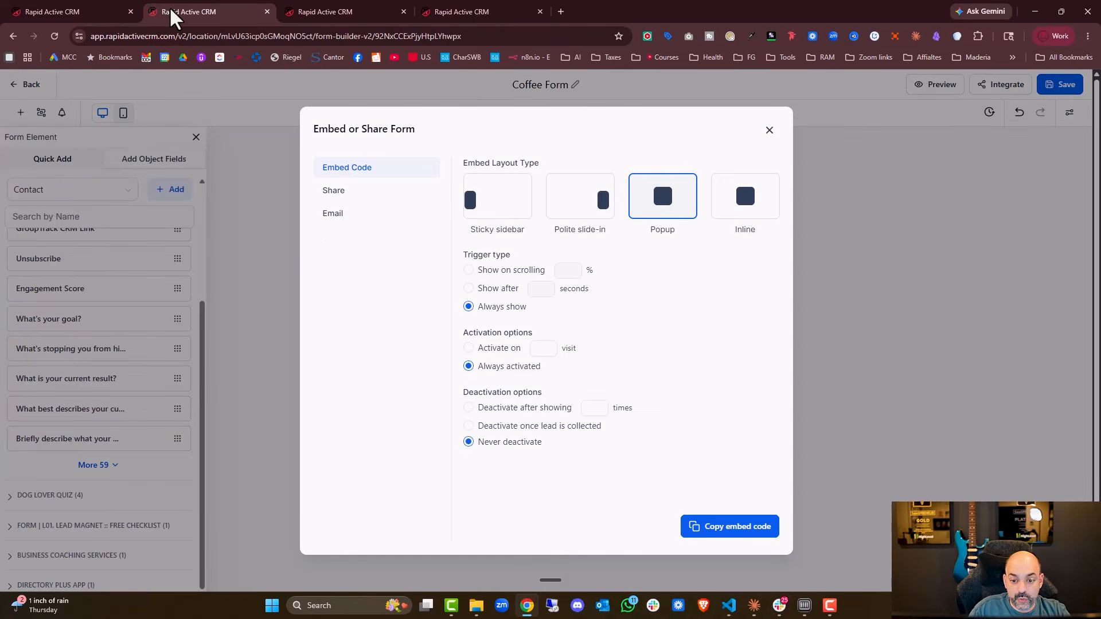
click(60, 12)
click(221, 11)
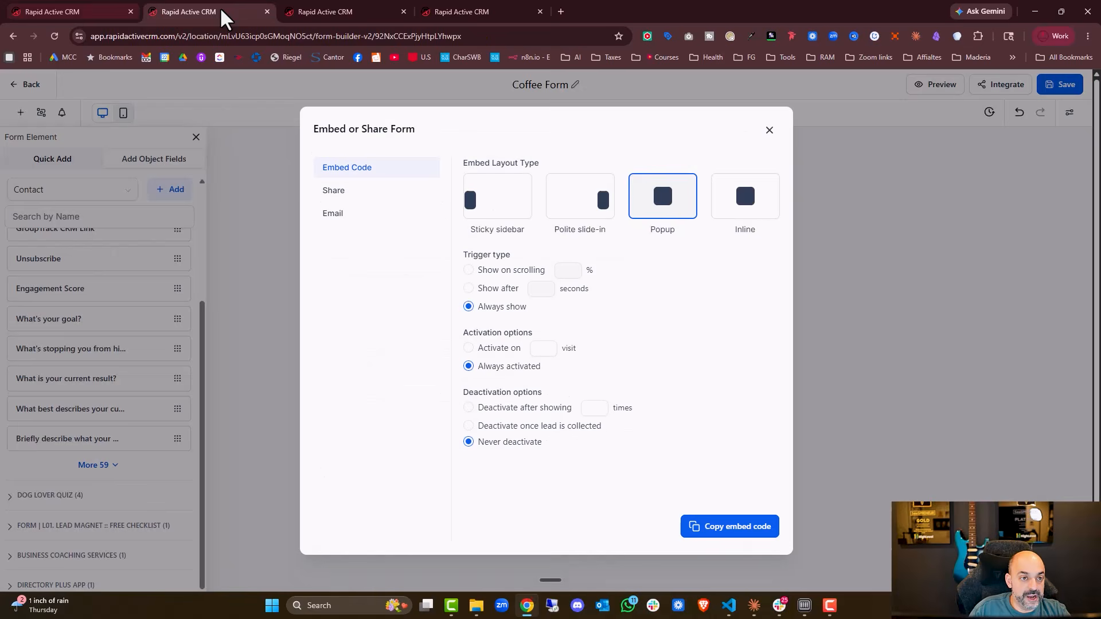
click(243, 175)
click(26, 84)
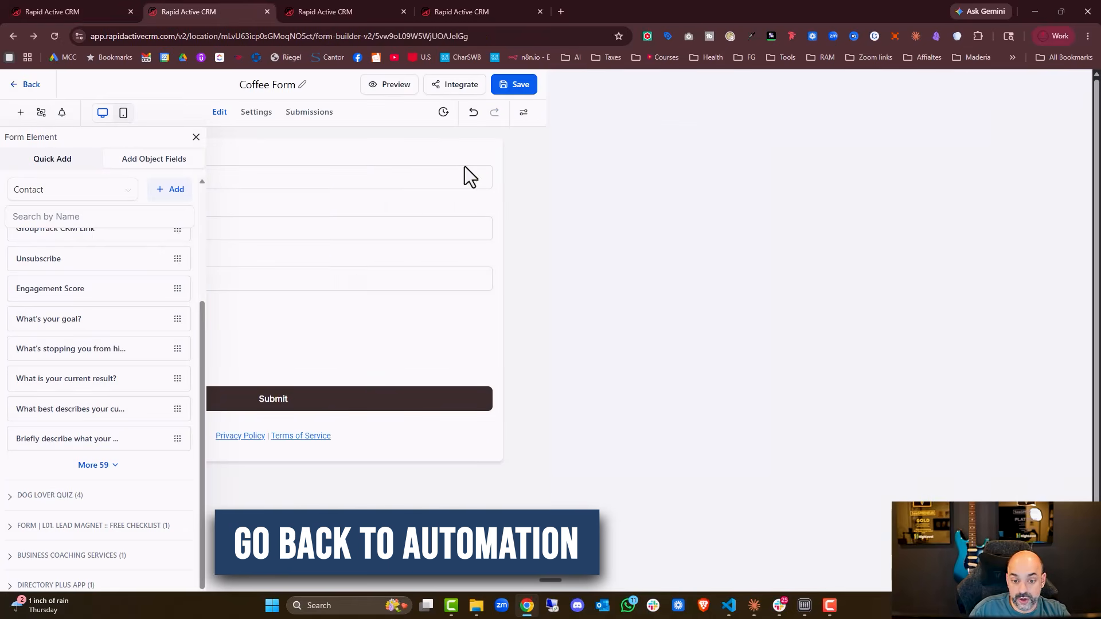
click(14, 86)
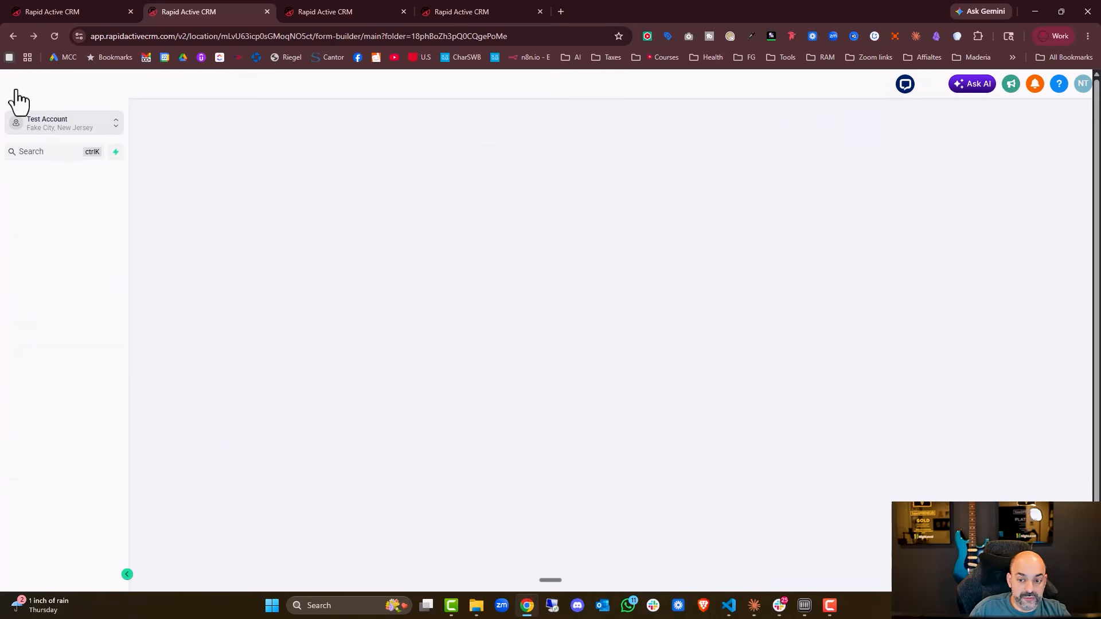
Open the Brew Crew Loyalty Tracker workflow from the most recent workflows in Automation.
click(52, 452)
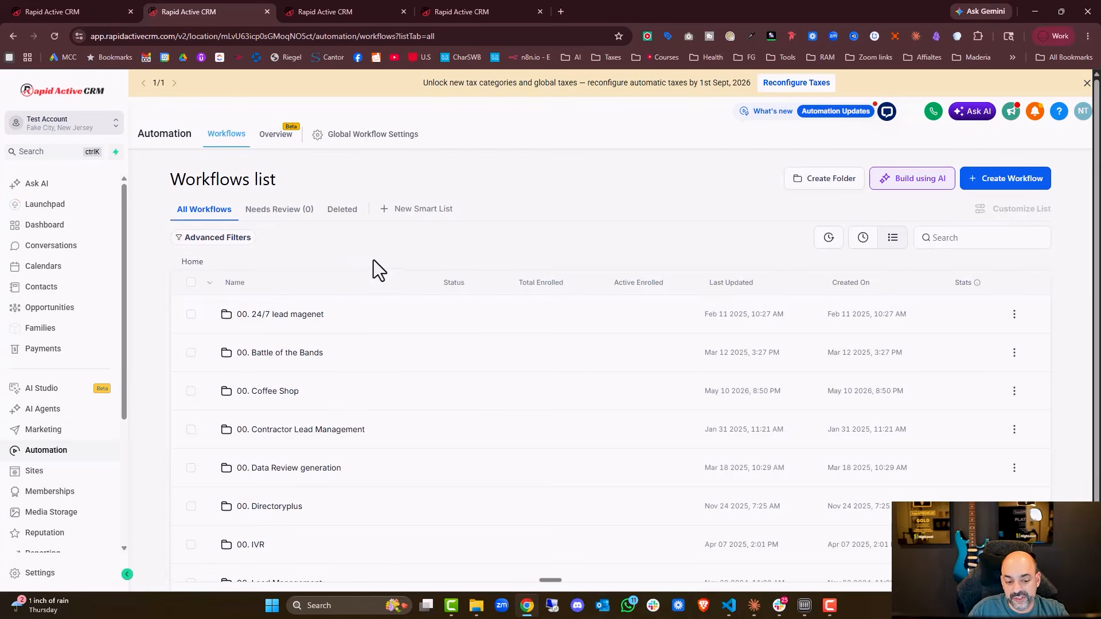
click(286, 396)
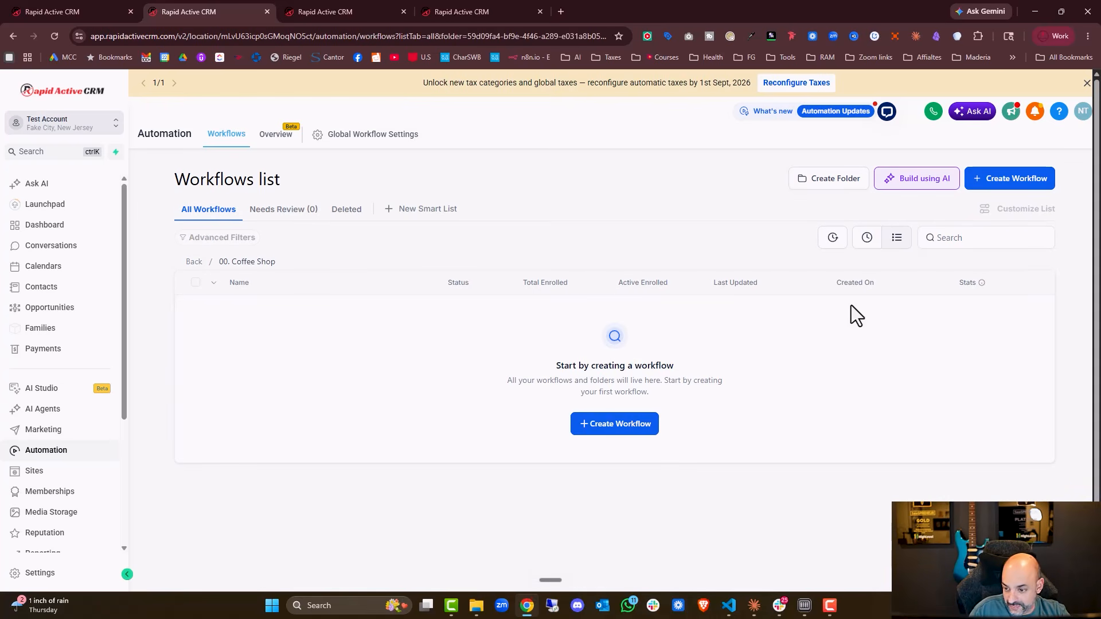
click(195, 262)
click(828, 237)
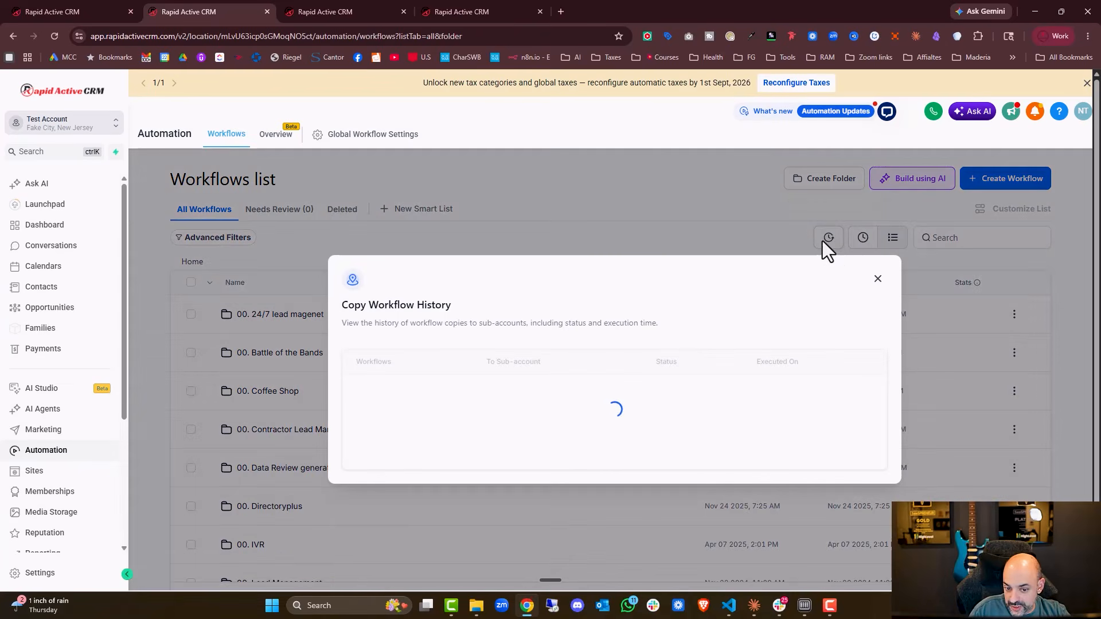
click(874, 282)
click(862, 238)
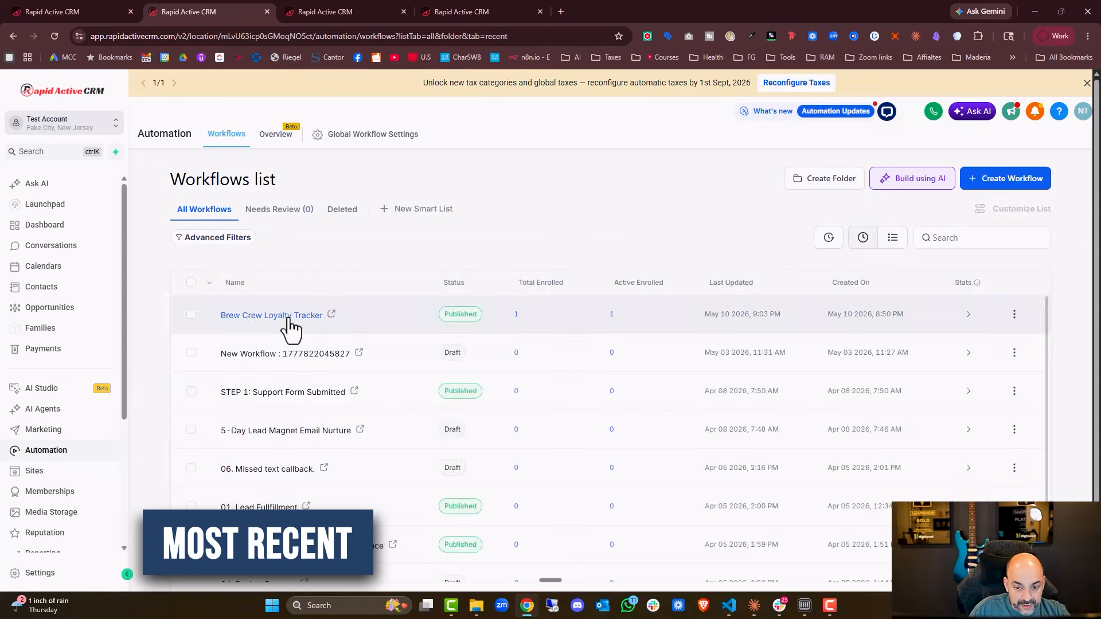
click(284, 316)
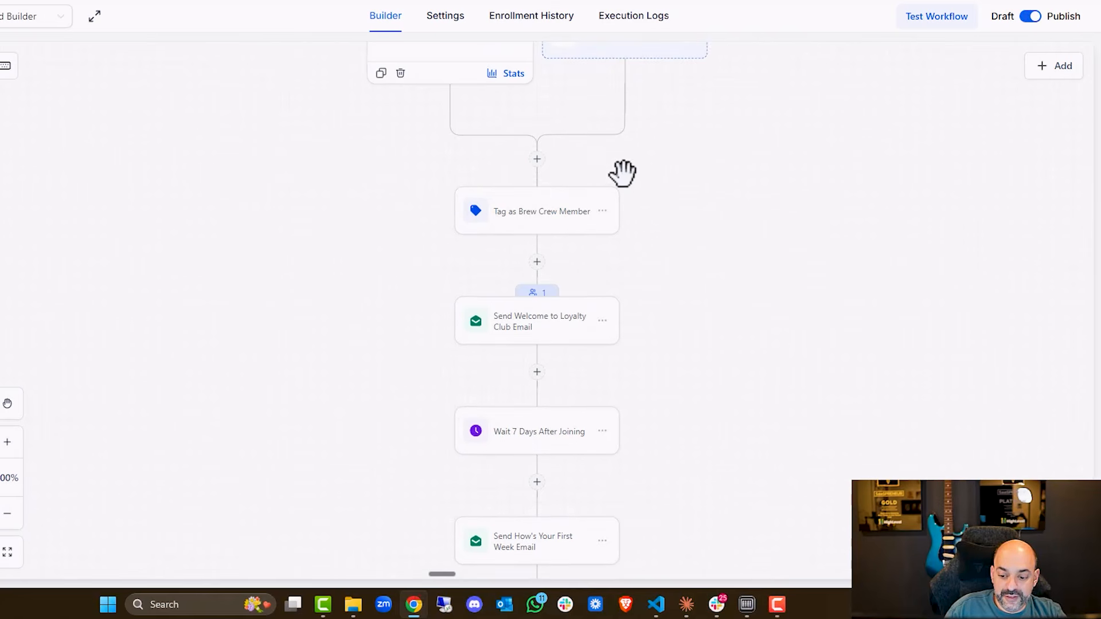
Check the workflow's execution logs for the test contact's enrollment, then return to the builder.
scroll(622, 173, down, 3)
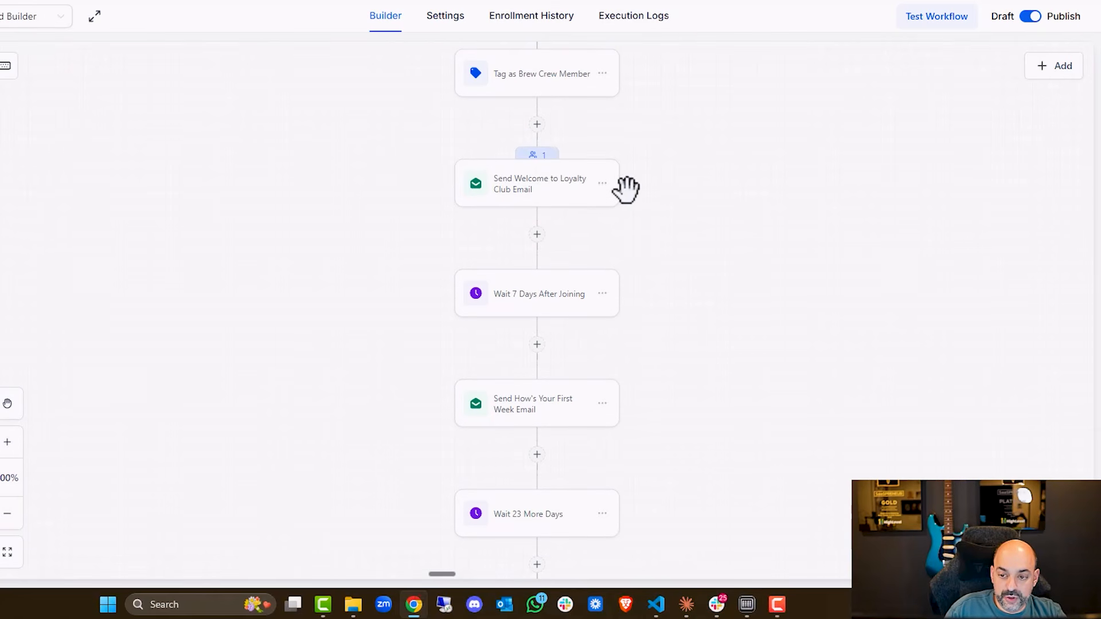
scroll(550, 174, up, 2)
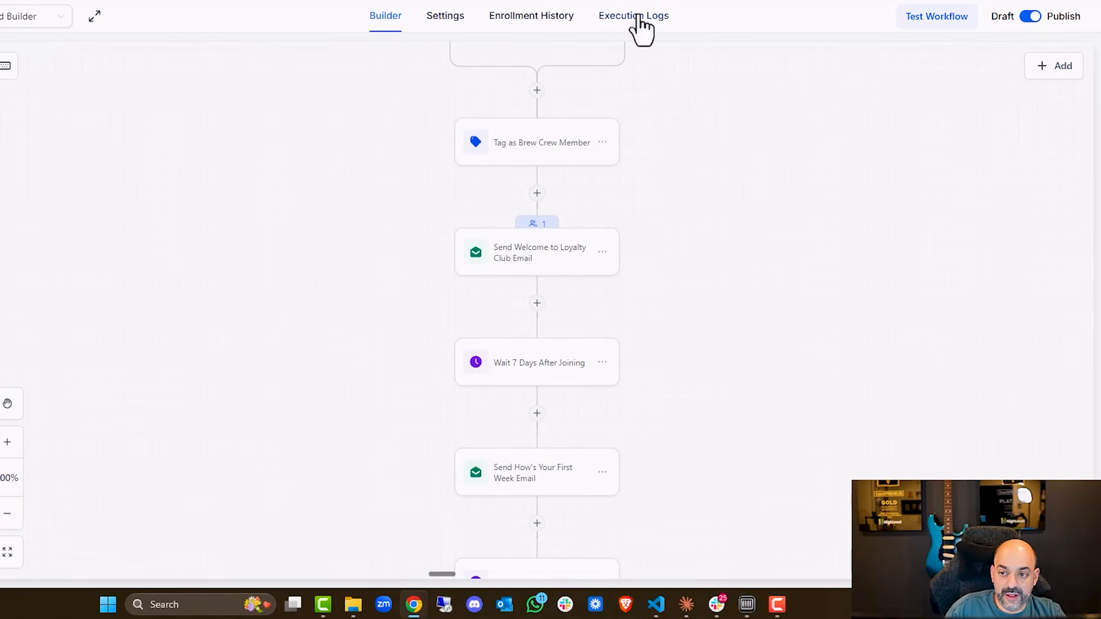
click(664, 17)
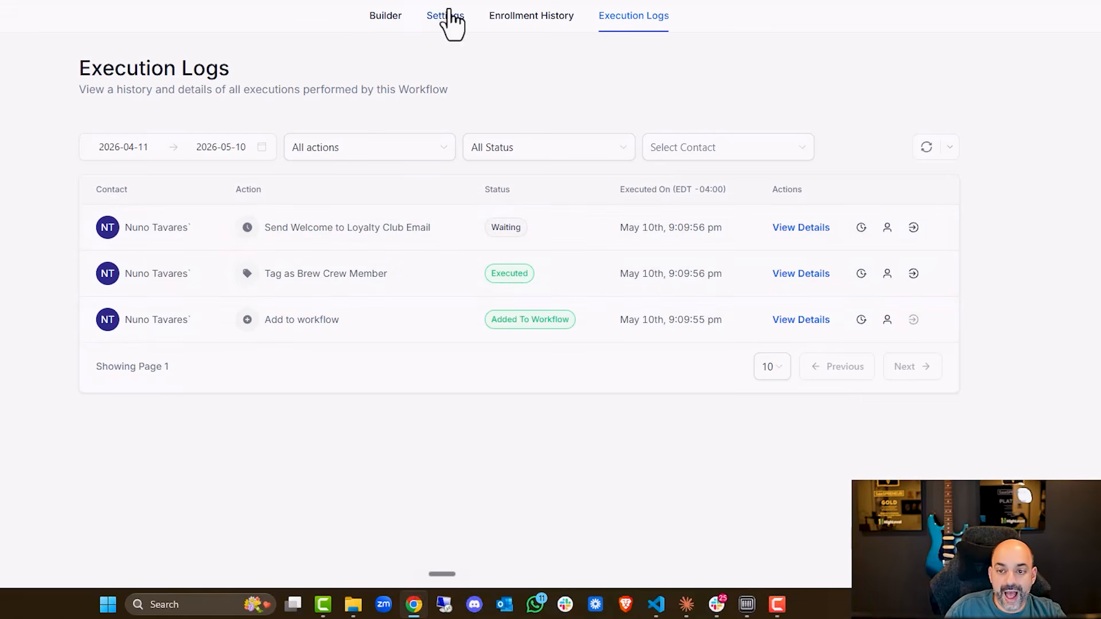
click(382, 17)
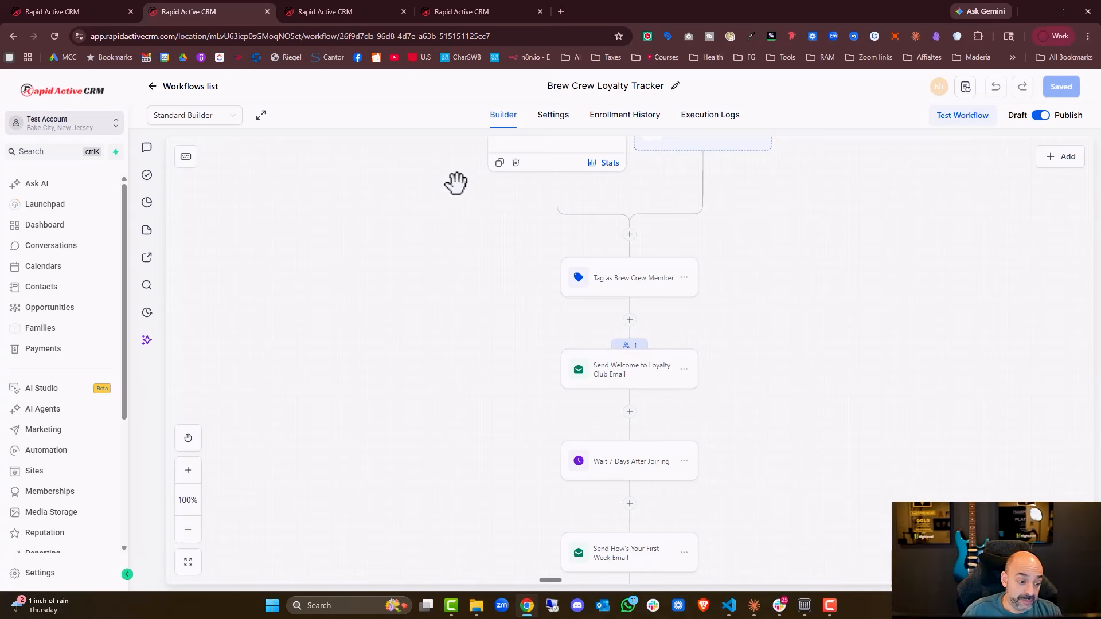
Review the Ask AI chat about the welcome email design.
key(ctrl+shift+Tab)
scroll(238, 379, up, 7)
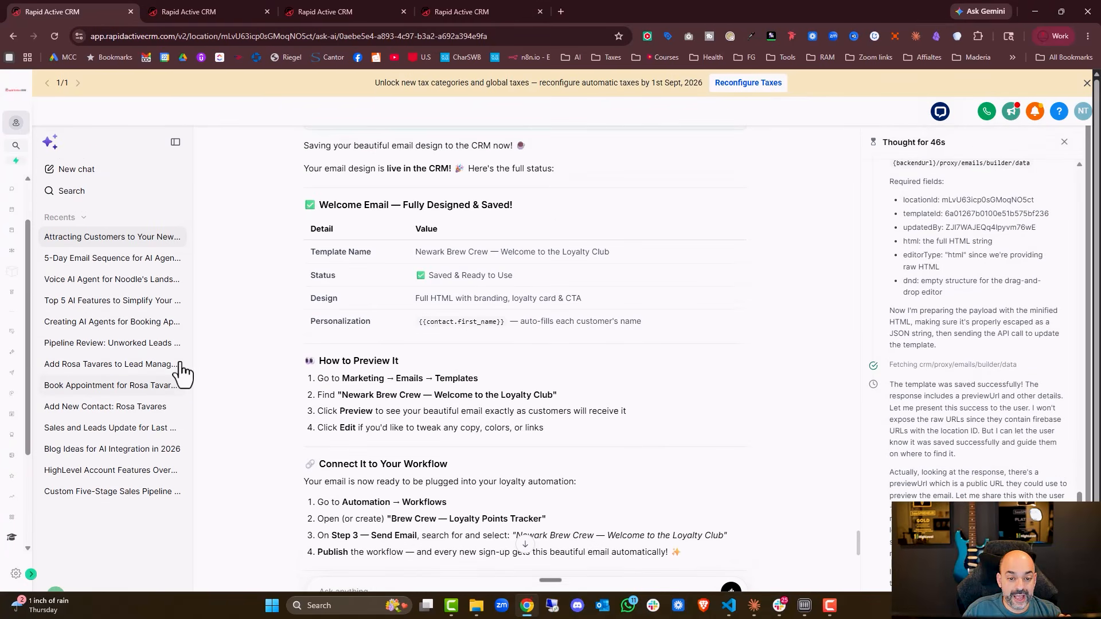
scroll(568, 297, down, 6)
scroll(568, 297, up, 20)
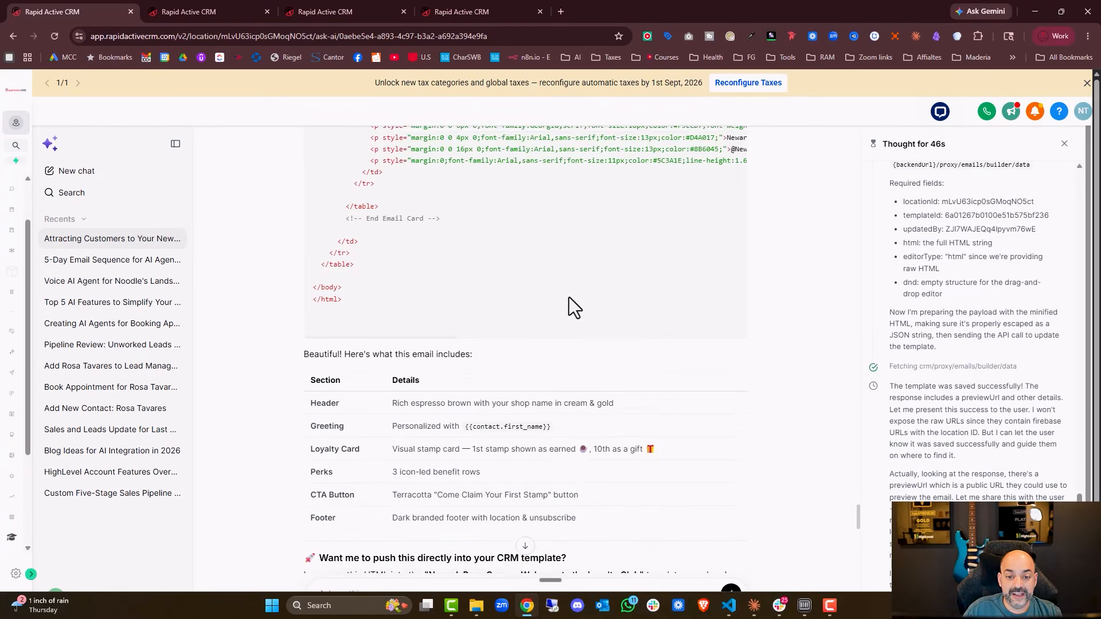
Save the "Join the Brew Crew" Instagram post image from the Ask AI chat to the computer.
scroll(568, 297, down, 3)
scroll(569, 297, up, 20)
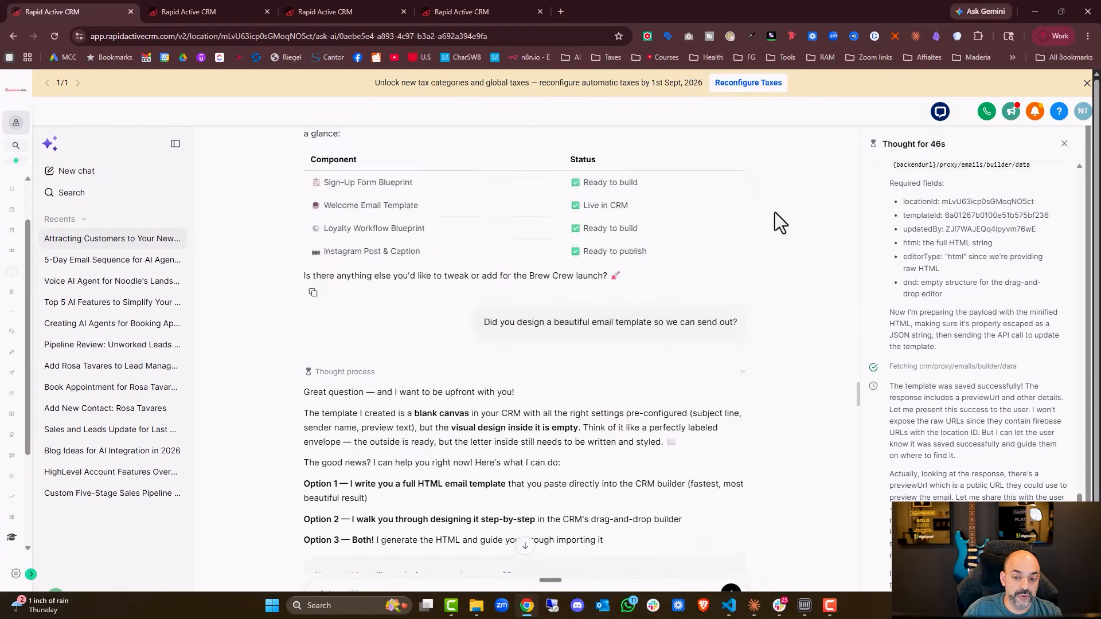
scroll(775, 212, down, 20)
scroll(669, 258, down, 10)
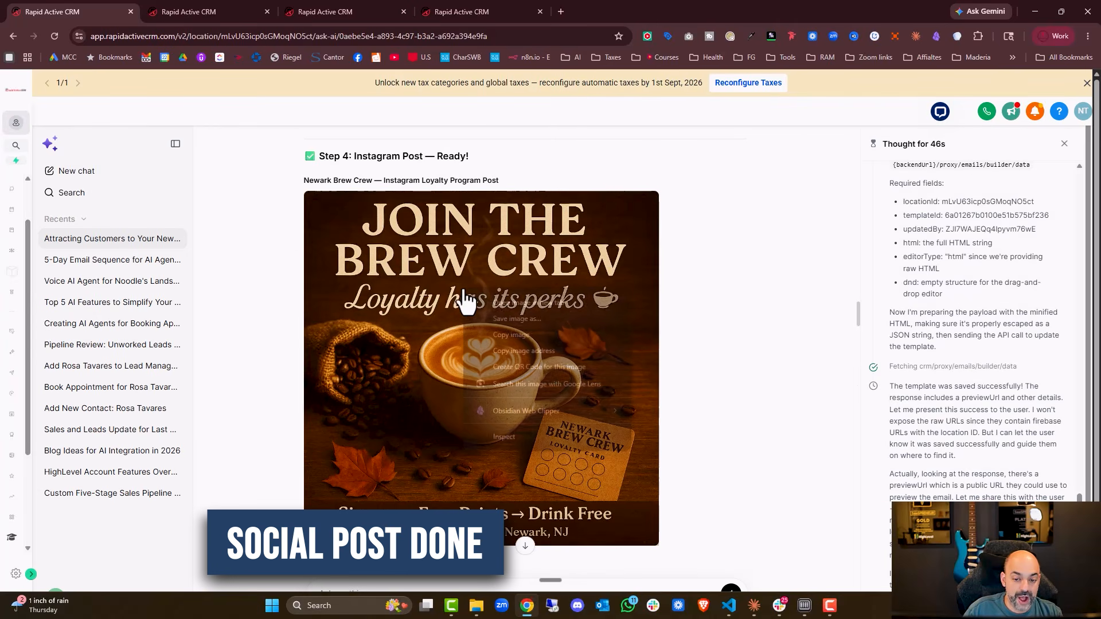
right_click(465, 293)
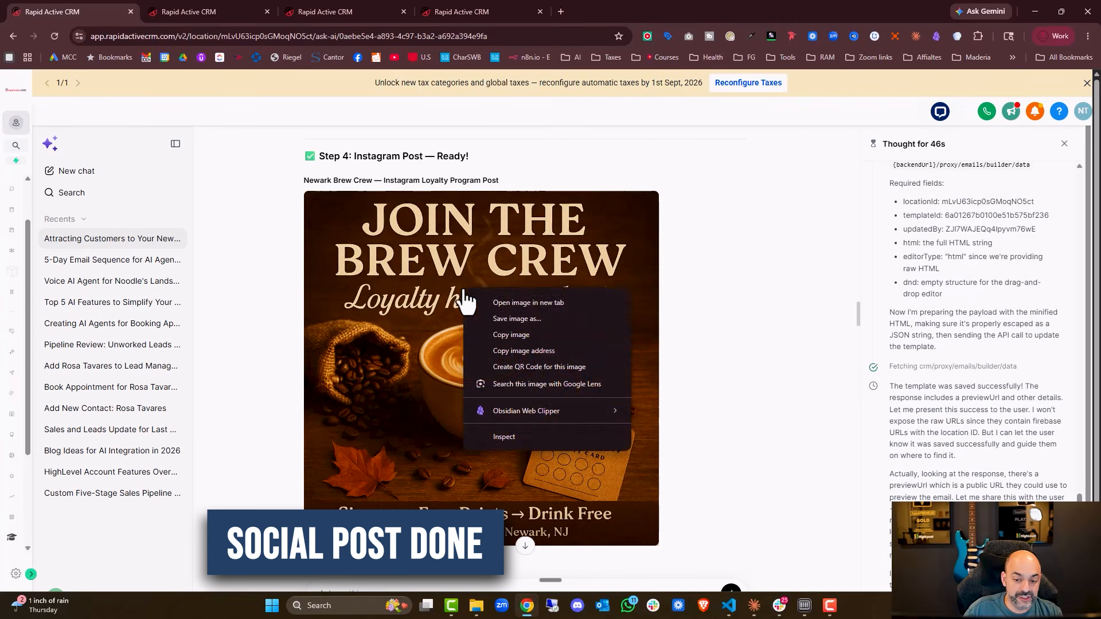
click(552, 318)
click(876, 303)
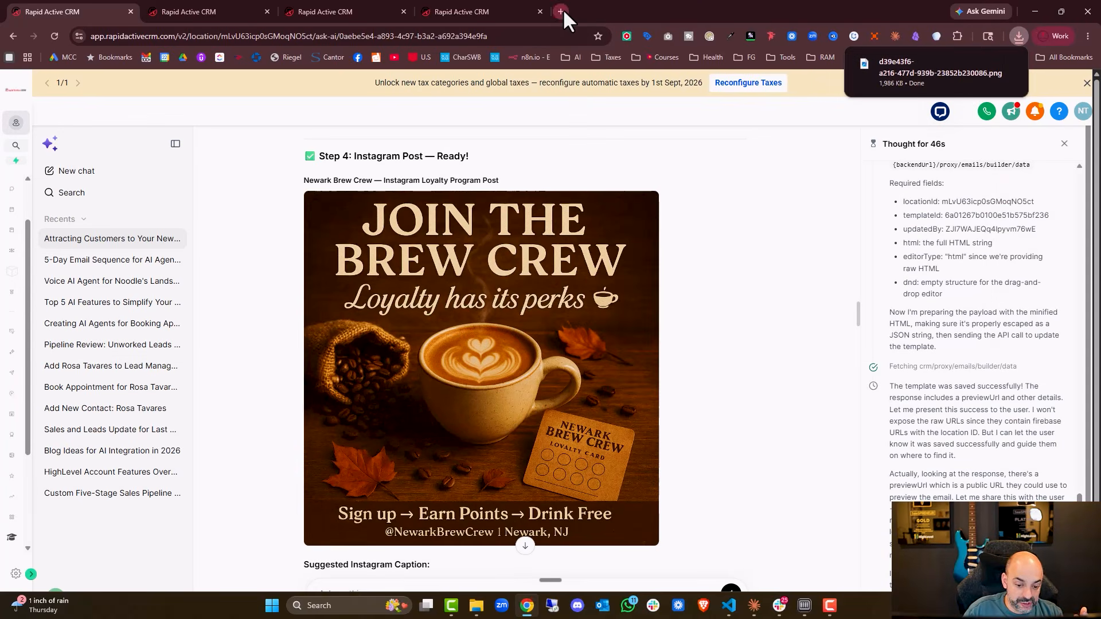
Review the suggested Instagram caption and the task summary below the post image.
scroll(539, 321, down, 2)
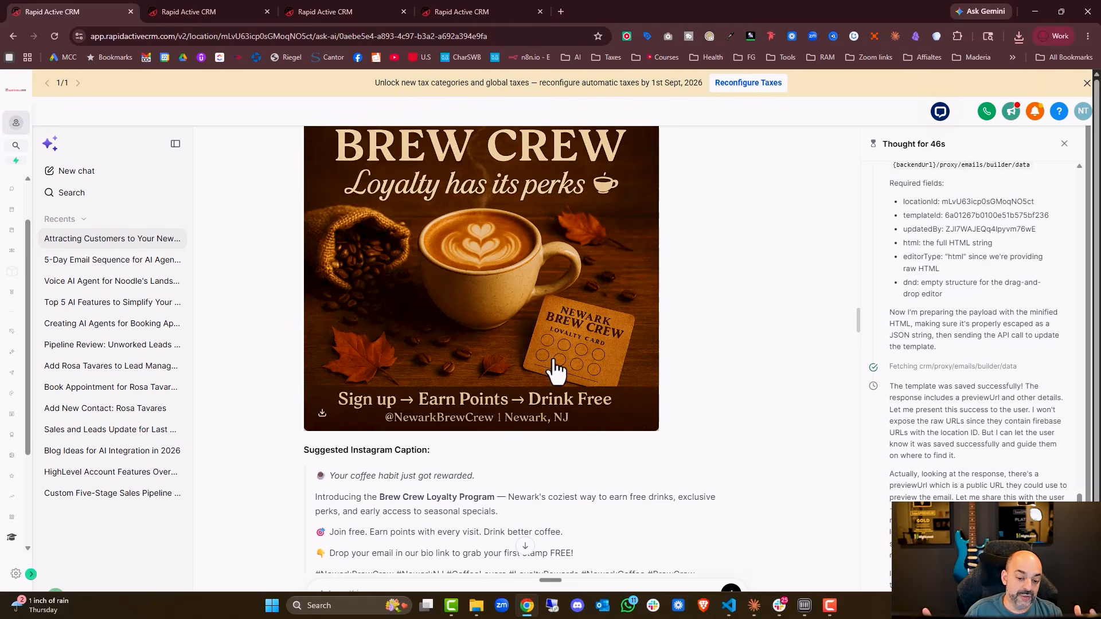
scroll(550, 362, down, 3)
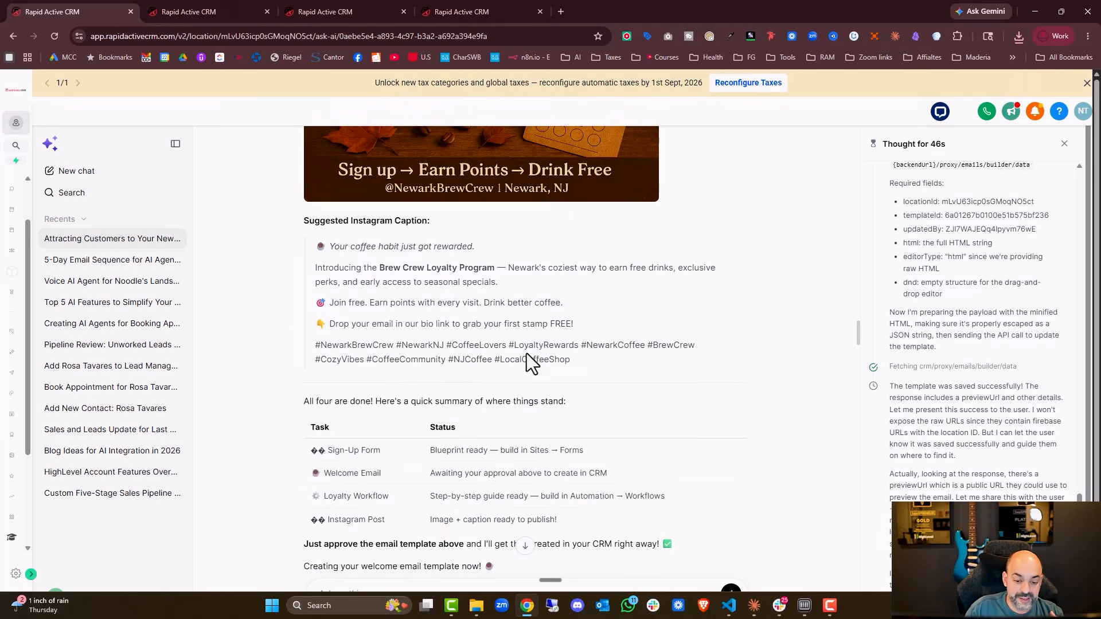
scroll(526, 369, up, 4)
scroll(544, 373, down, 2)
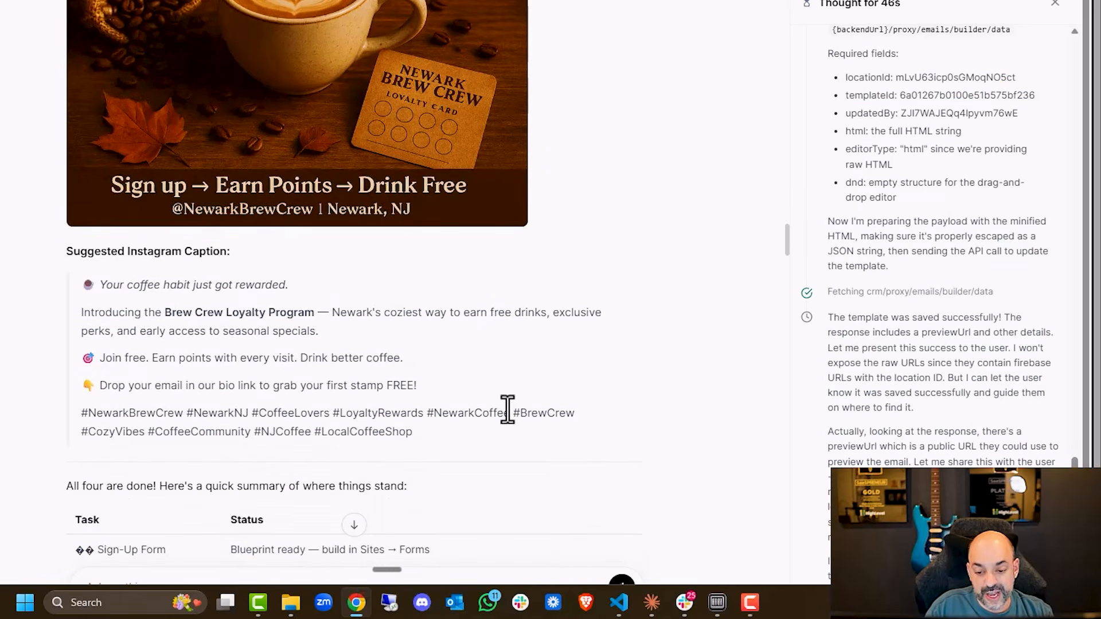